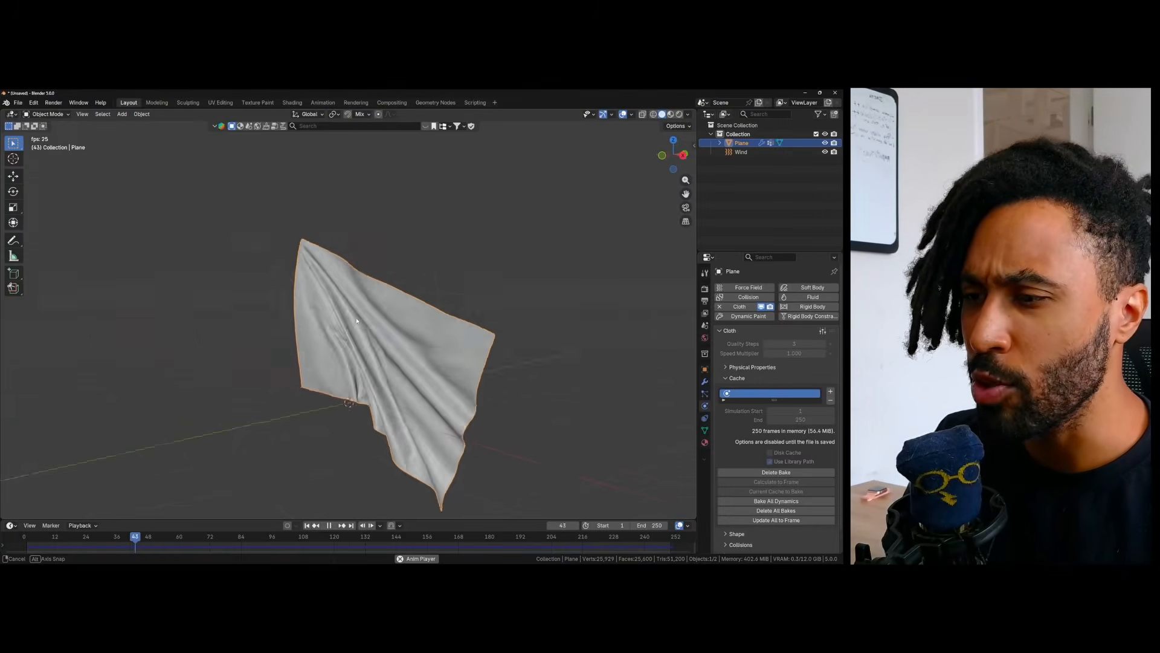
middle_click_drag(299, 358, 392, 327)
key("space")
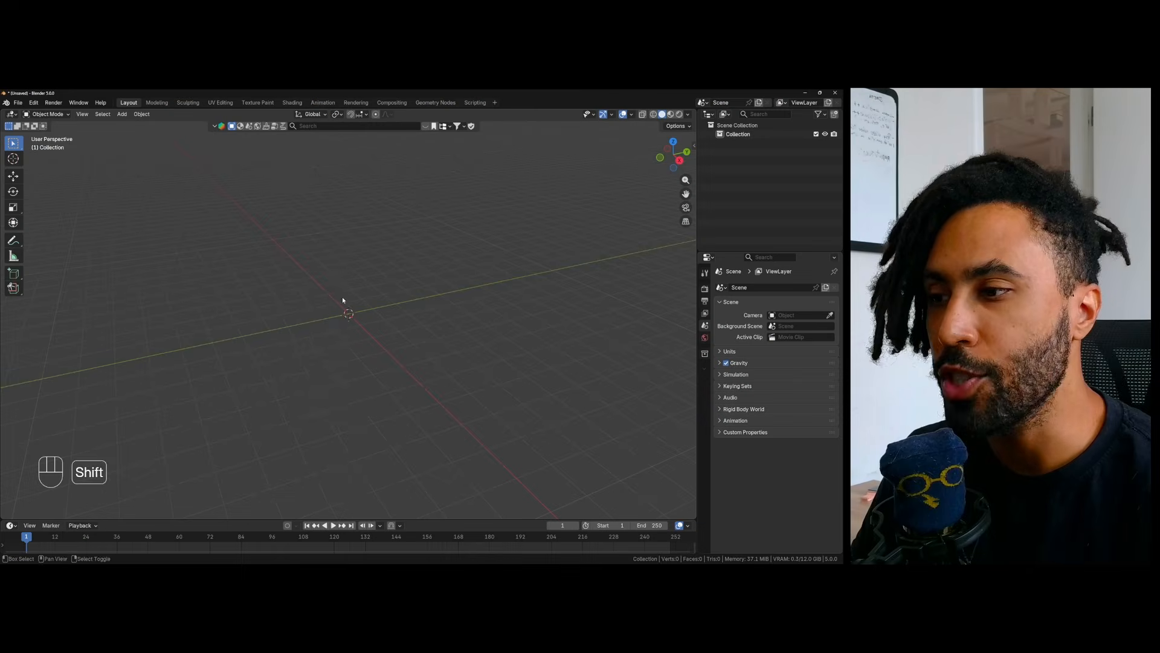
- Add a mesh plane at the world origin
key("shift+a")
mouse_move(310, 309)
left_click(388, 310)
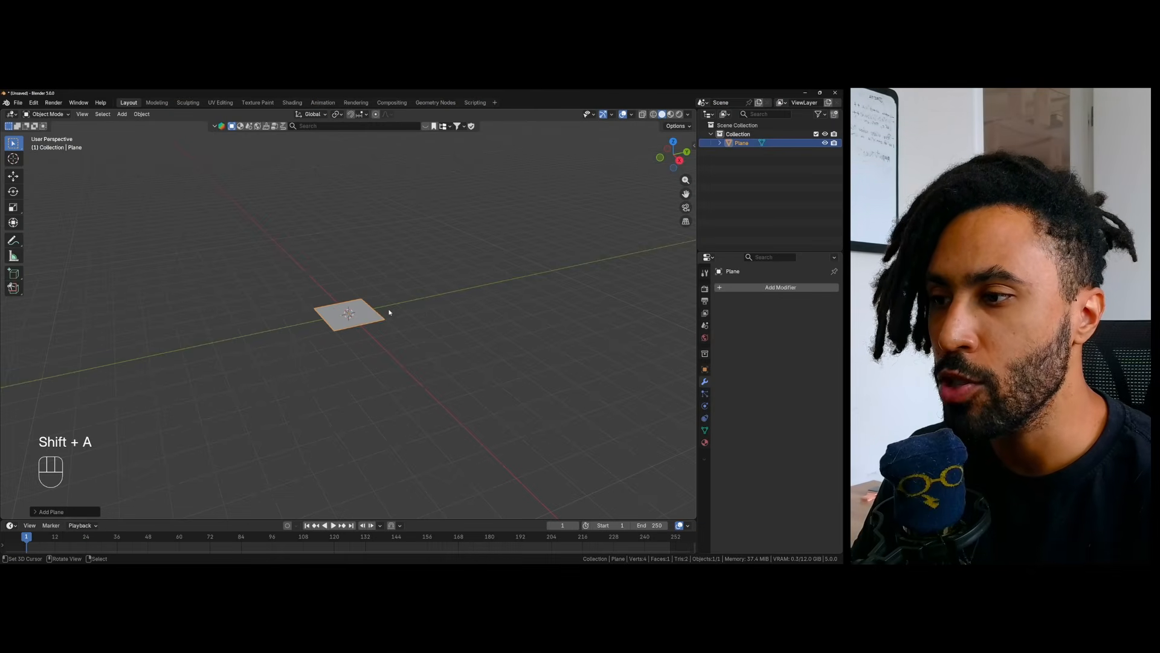
- Rotate the plane about the X axis so that it stands upright
middle_click_drag(350, 249, 374, 318, "shift")
scroll(411, 378, "up", 3)
middle_click_drag(427, 398, 453, 290, "shift")
left_click(14, 191)
left_click_drag(344, 309, 327, 348, "ctrl")
middle_click_drag(329, 347, 435, 344)
- Select the two vertices of the plane's vertical side edge on the positive X side and enable the Move object gizmo
key("Tab")
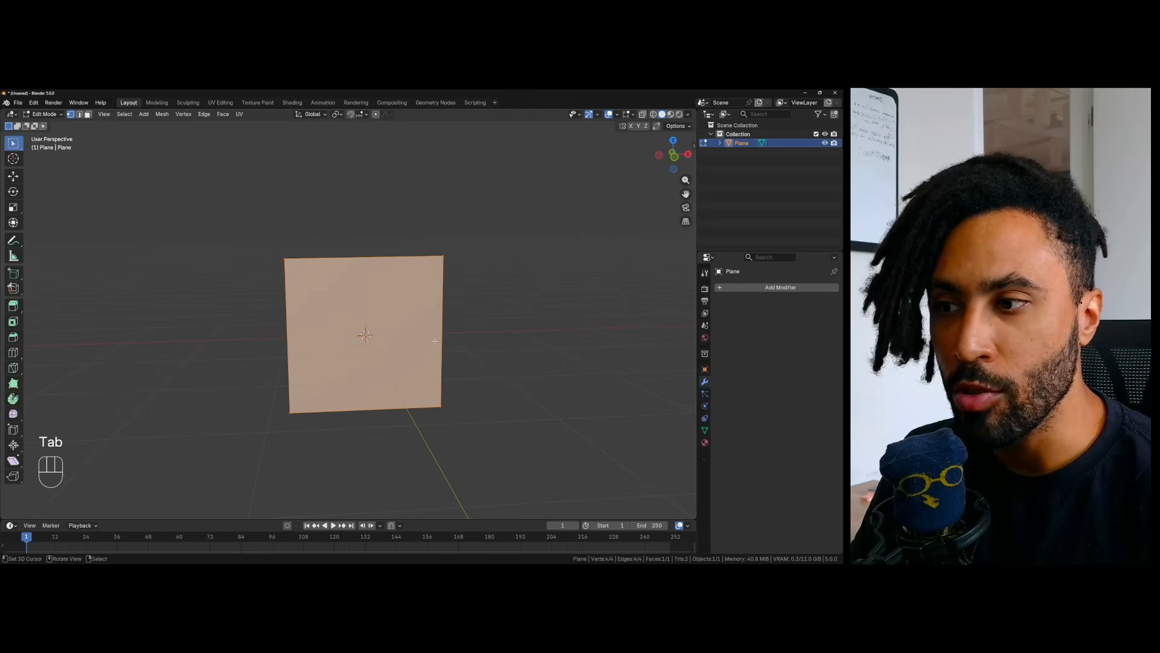
left_click_drag(404, 223, 496, 466)
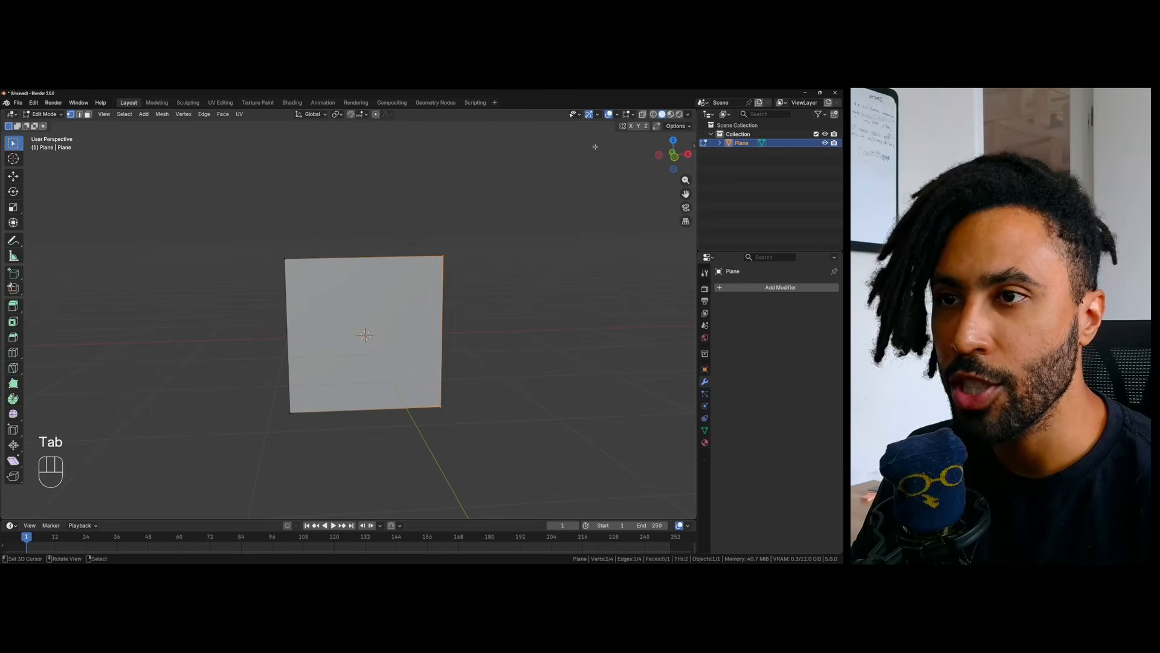
left_click(617, 114)
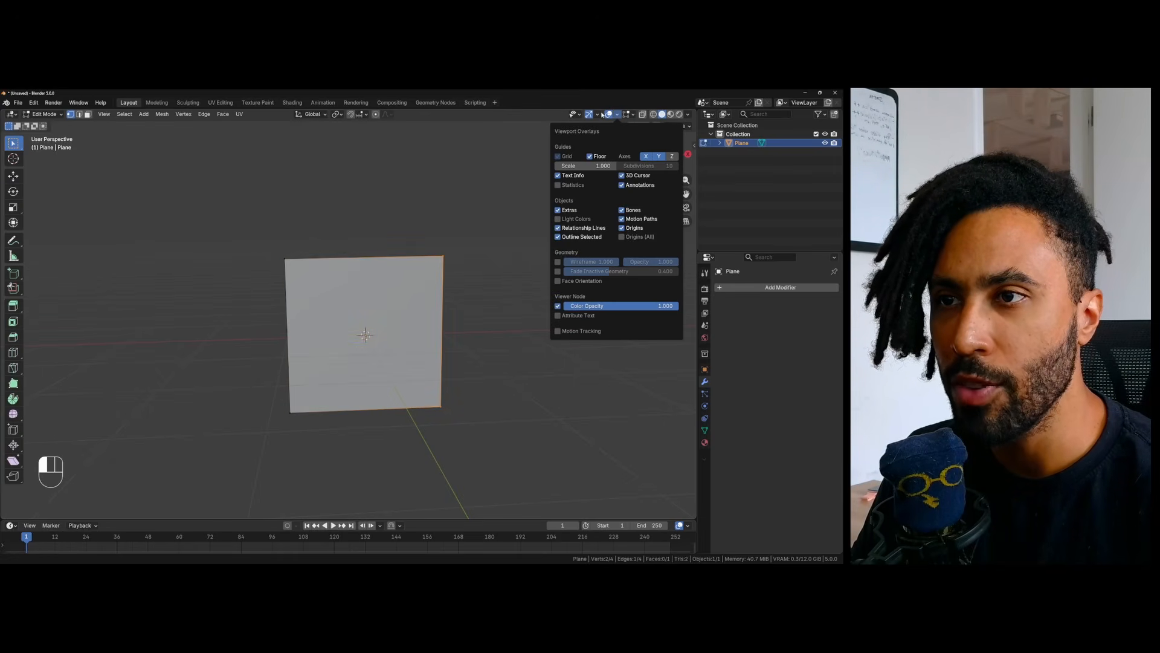
left_click(599, 115)
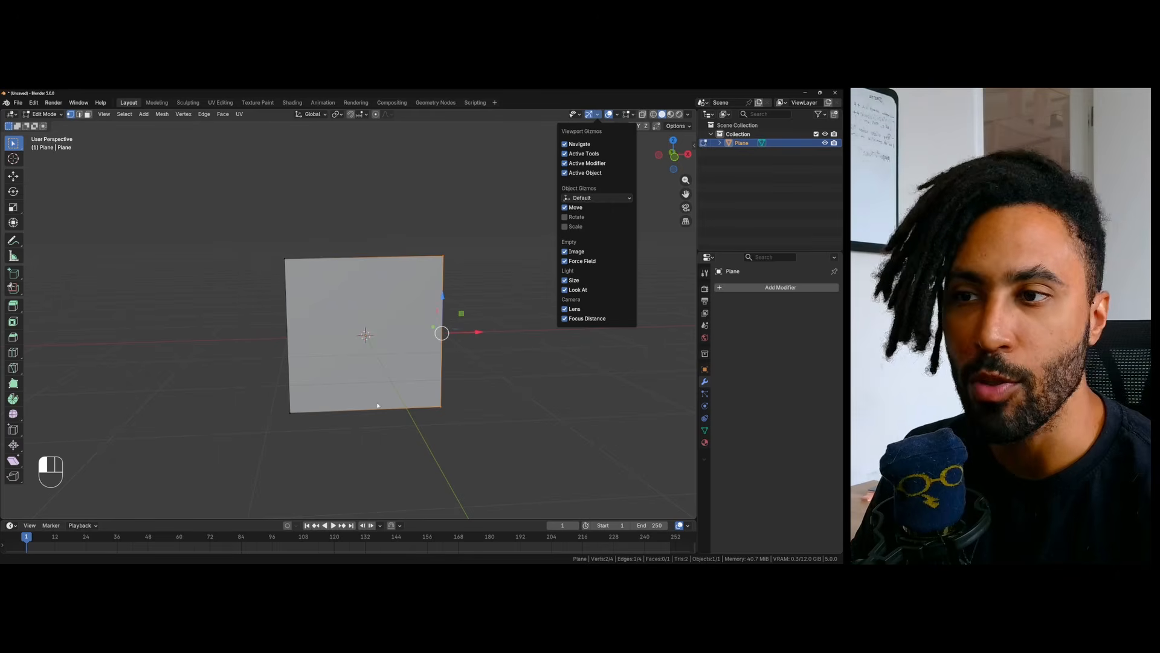
left_click(477, 331)
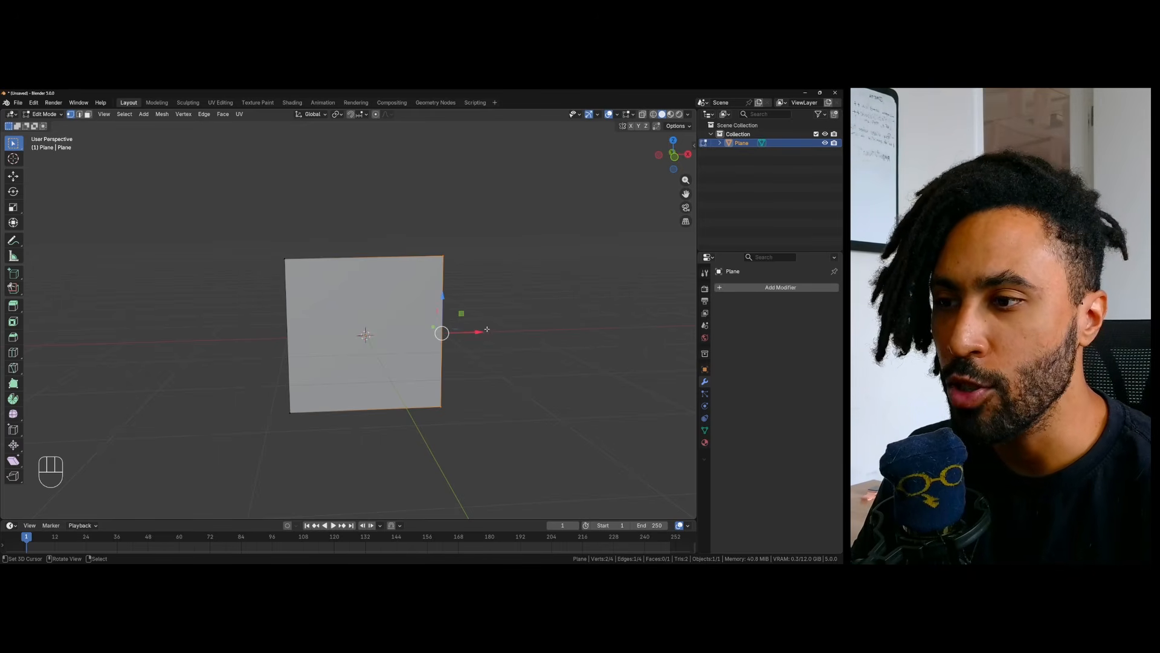
- Move the selected side edge outward along X to stretch the plane into a wide flag-shaped rectangle, and return to Object Mode
left_click_drag(477, 334, 570, 333)
mouse_move(570, 333)
middle_mouse_down()
mouse_move(493, 330)
mouse_move(582, 329)
middle_mouse_up()
left_click_drag(555, 333, 532, 334)
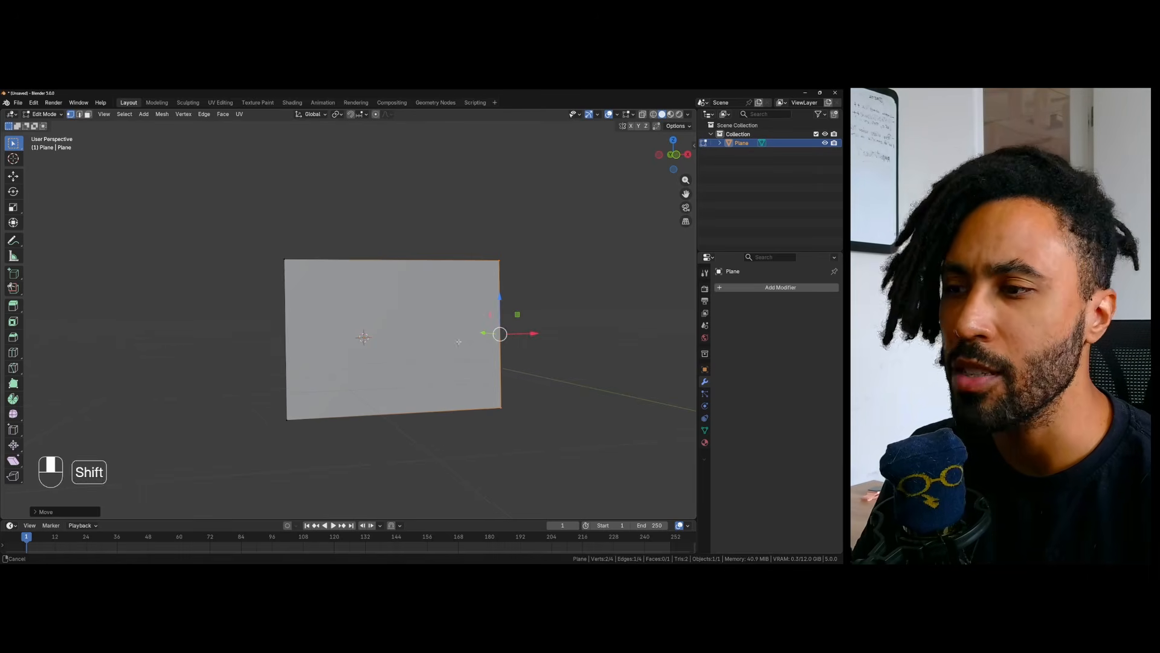
middle_click_drag(531, 334, 446, 344)
key("Tab")
- Raise the whole plane along Z until its lower edge rests at ground level
left_click(12, 143)
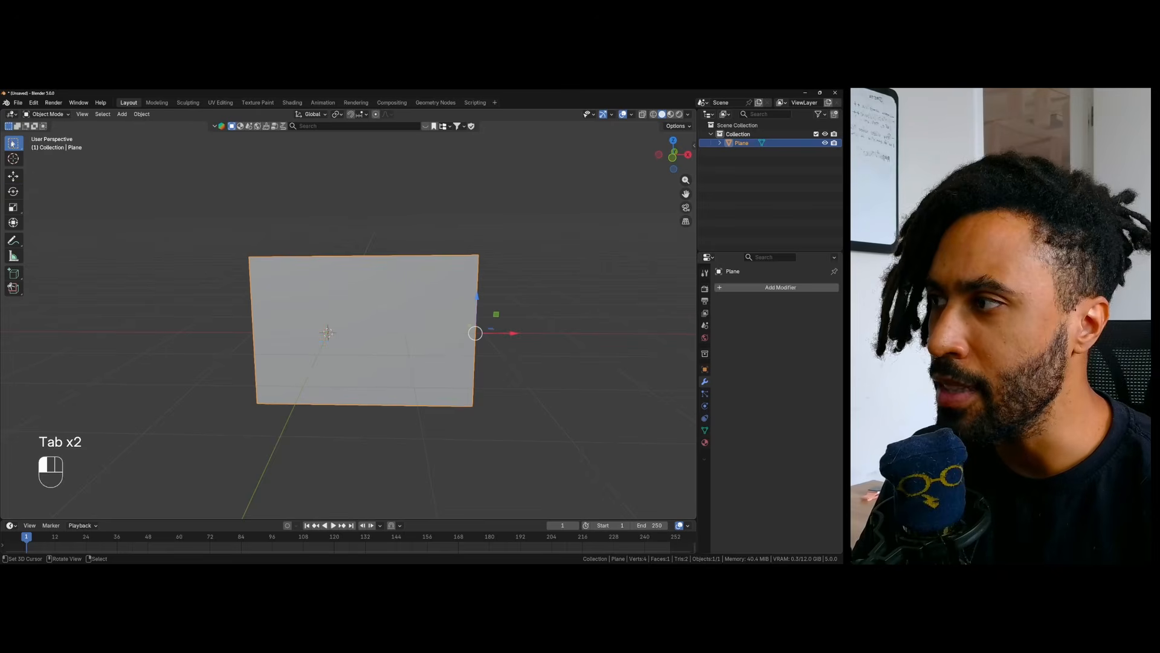
left_click_drag(478, 295, 482, 216)
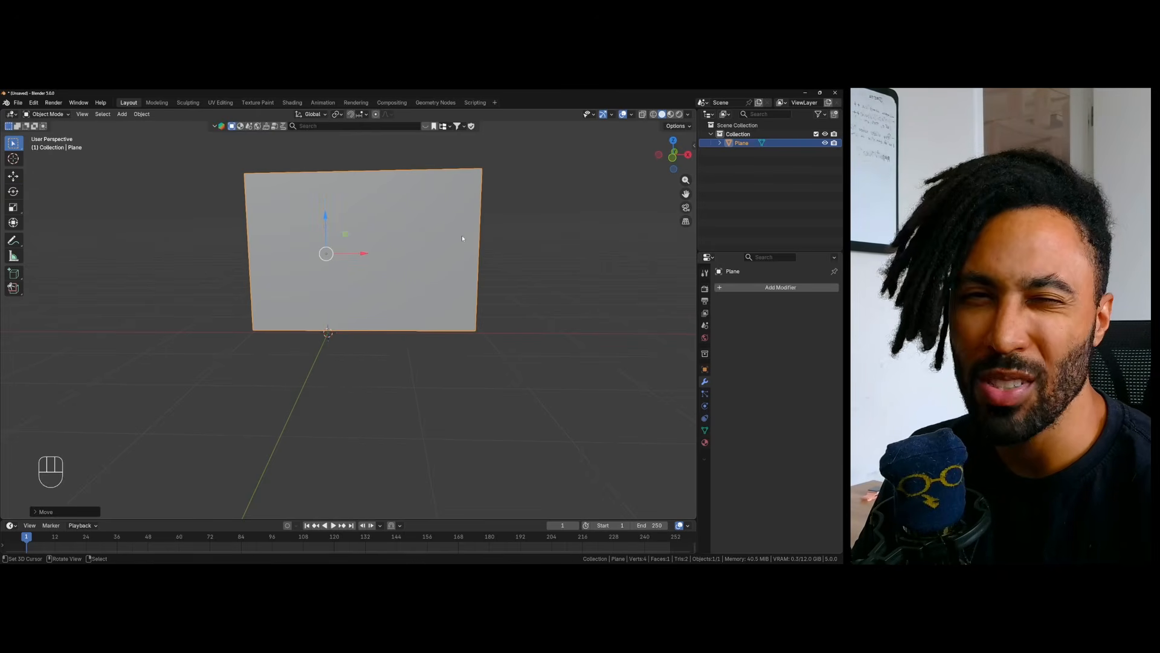
middle_click_drag(448, 264, 429, 325, "shift")
scroll(429, 325, "up", 1)
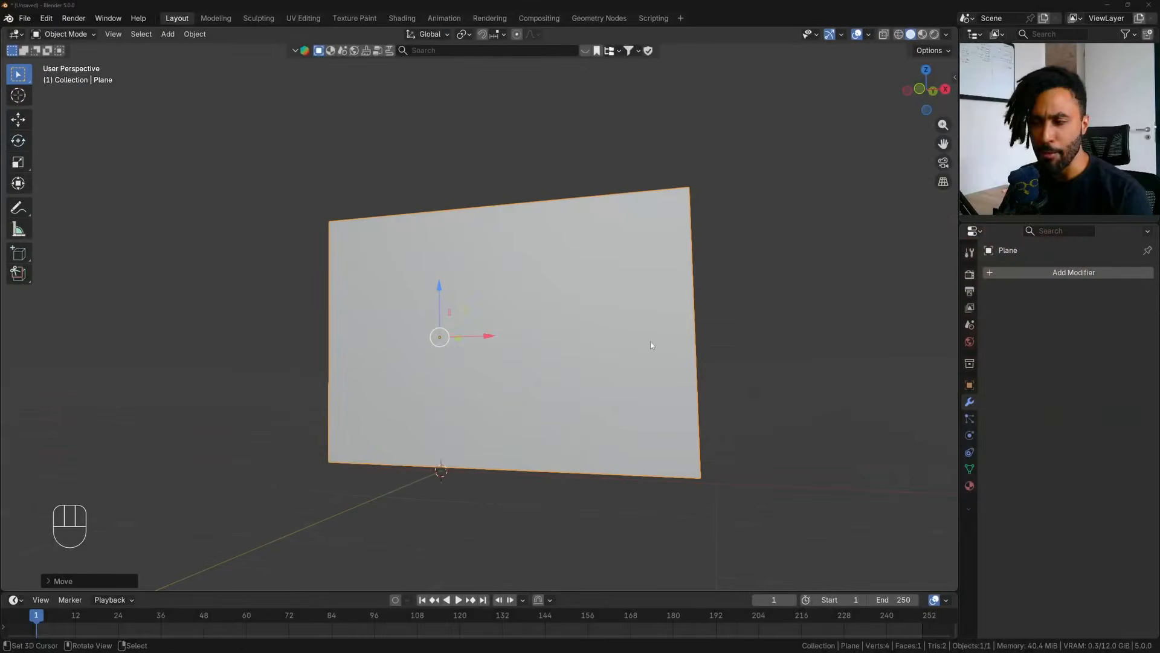
- Add Cloth physics to the plane in Object Mode
middle_click_drag(650, 342, 562, 360)
key("Tab")
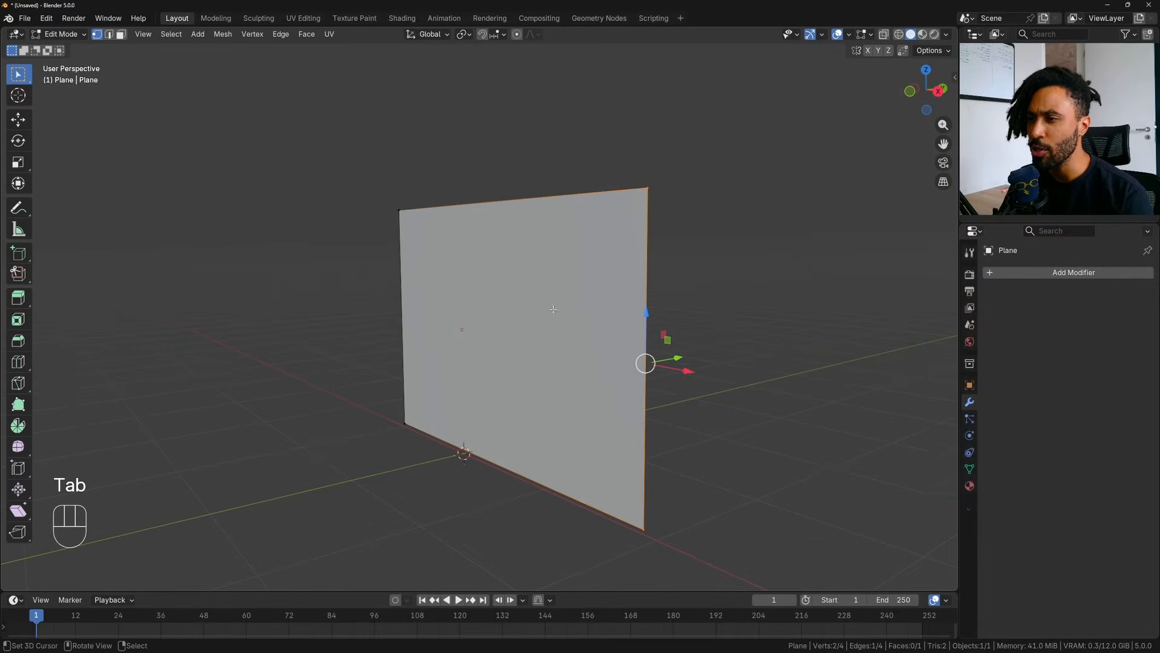
key("Tab")
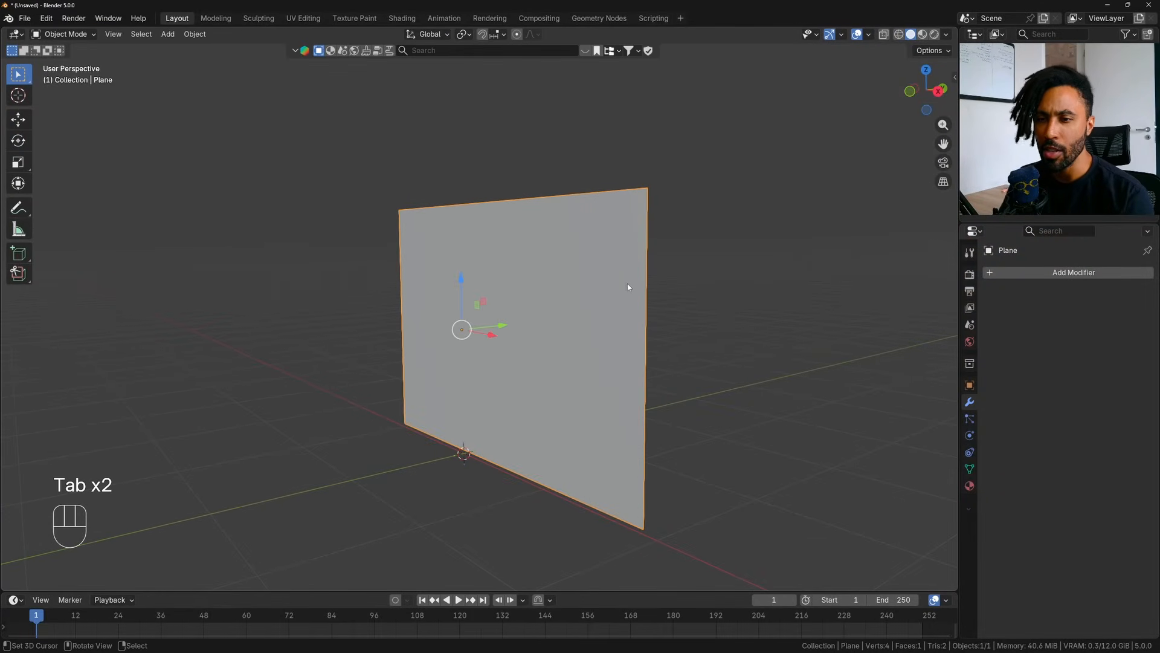
left_click(970, 436)
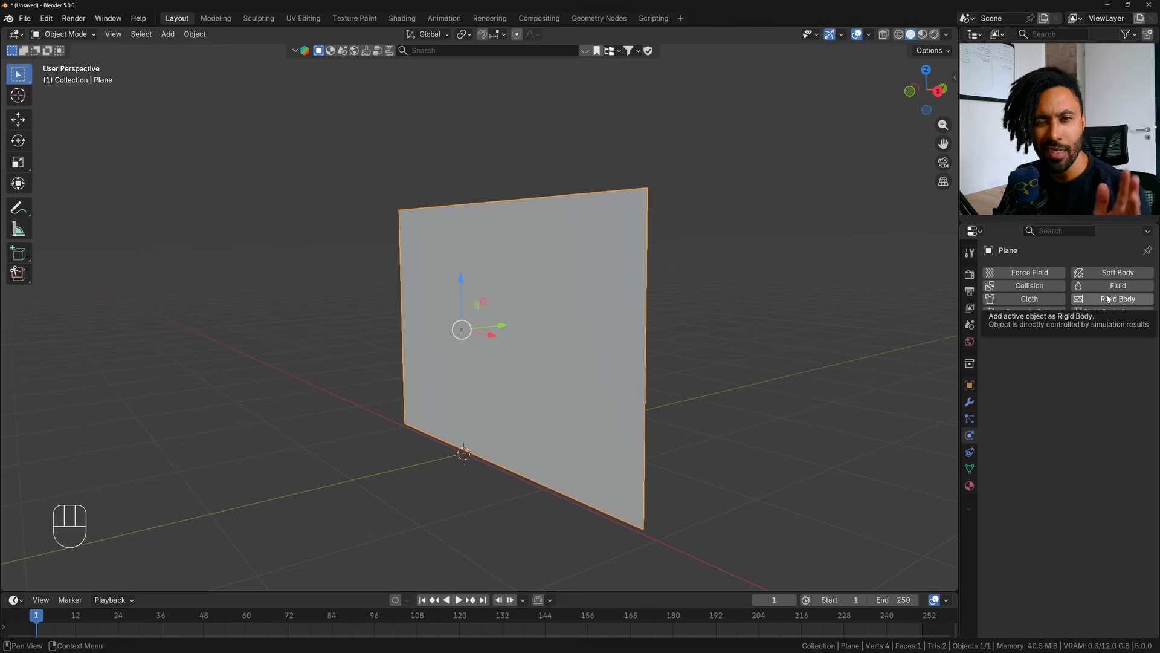
left_click(1022, 300)
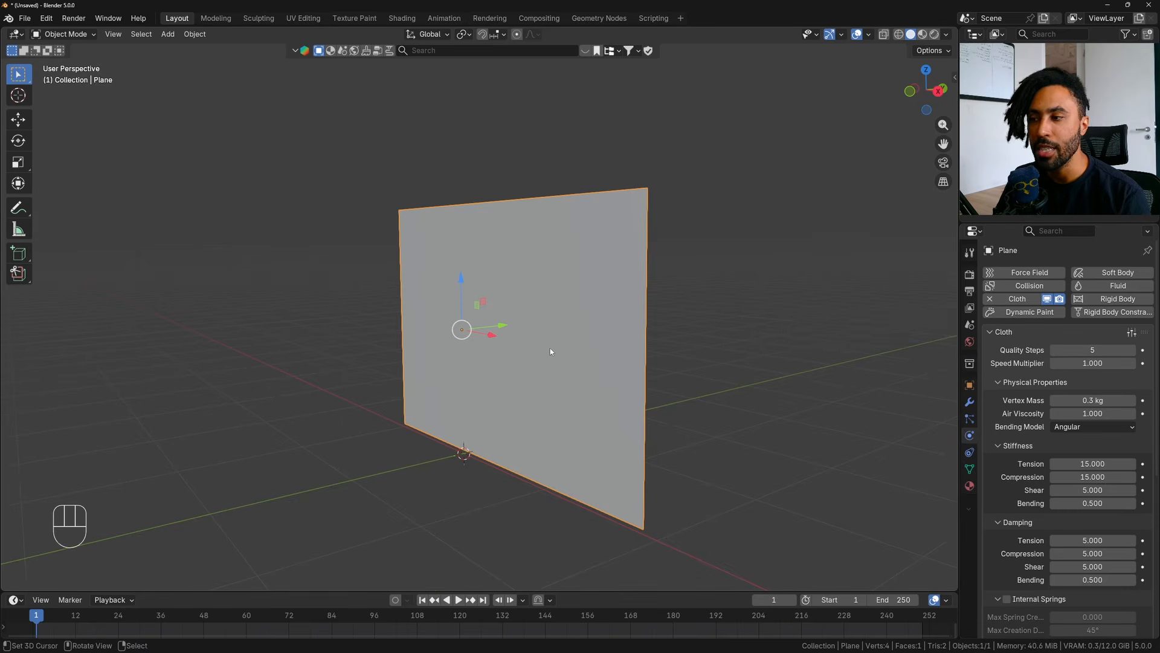
- Play the cloth simulation from the first frame to see how the plane behaves, and return the timeline to frame 1
middle_click_drag(550, 352, 633, 349)
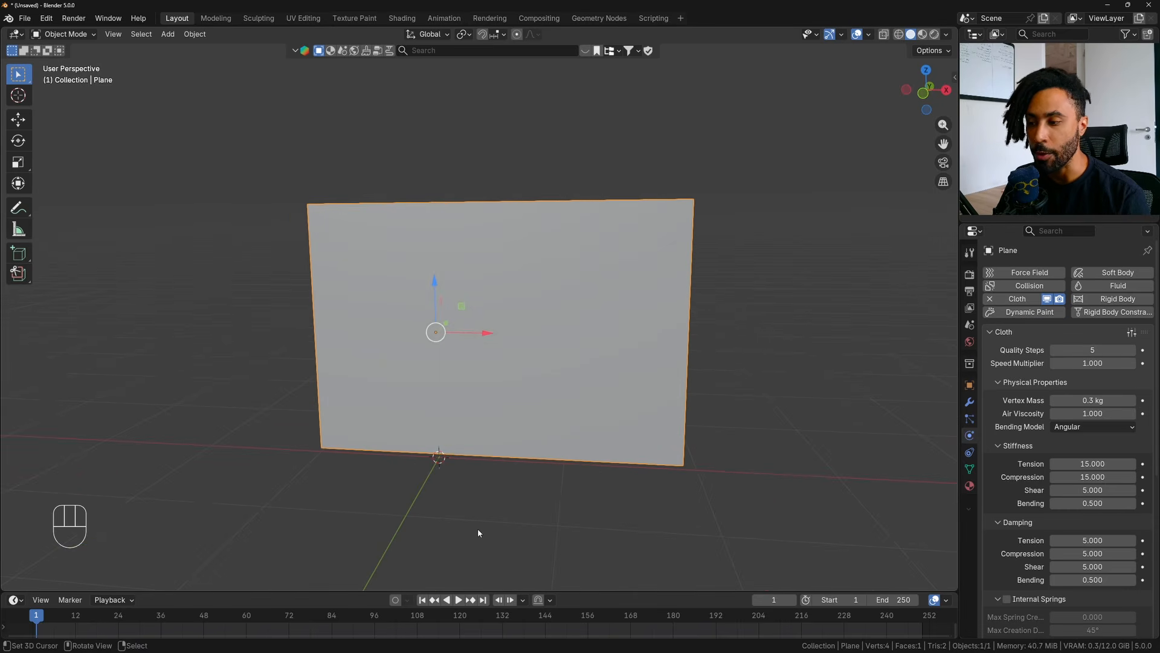
scroll(490, 496, "down", 3)
key("Up")
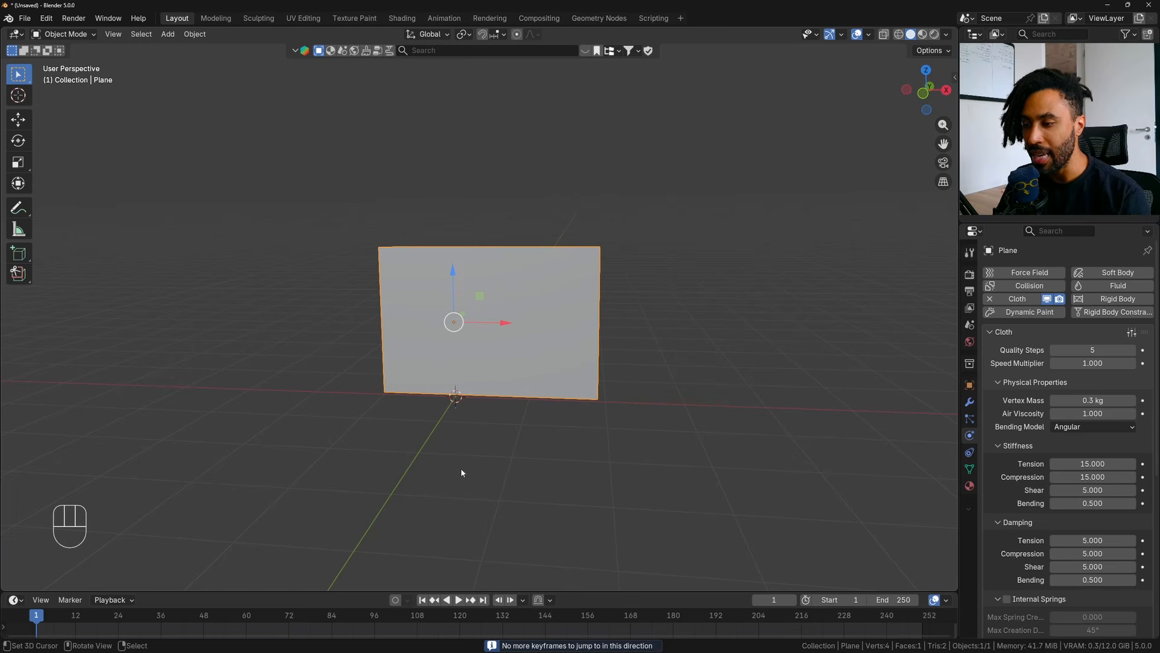
key("space")
middle_click_drag(541, 338, 477, 395)
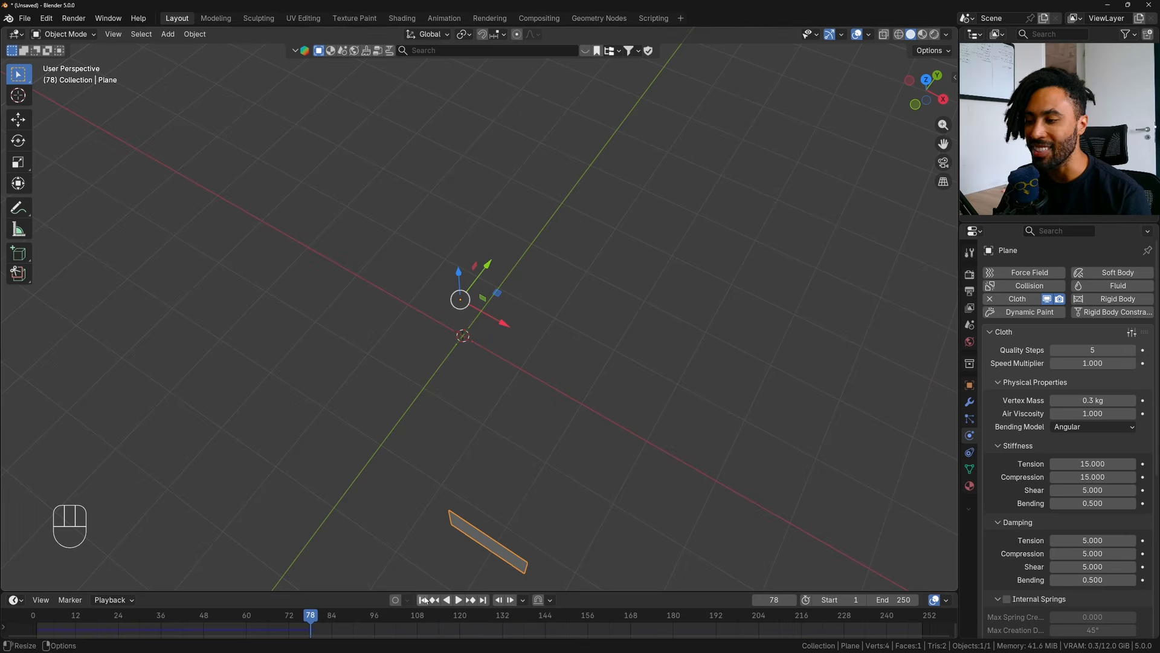
key("shift+Left")
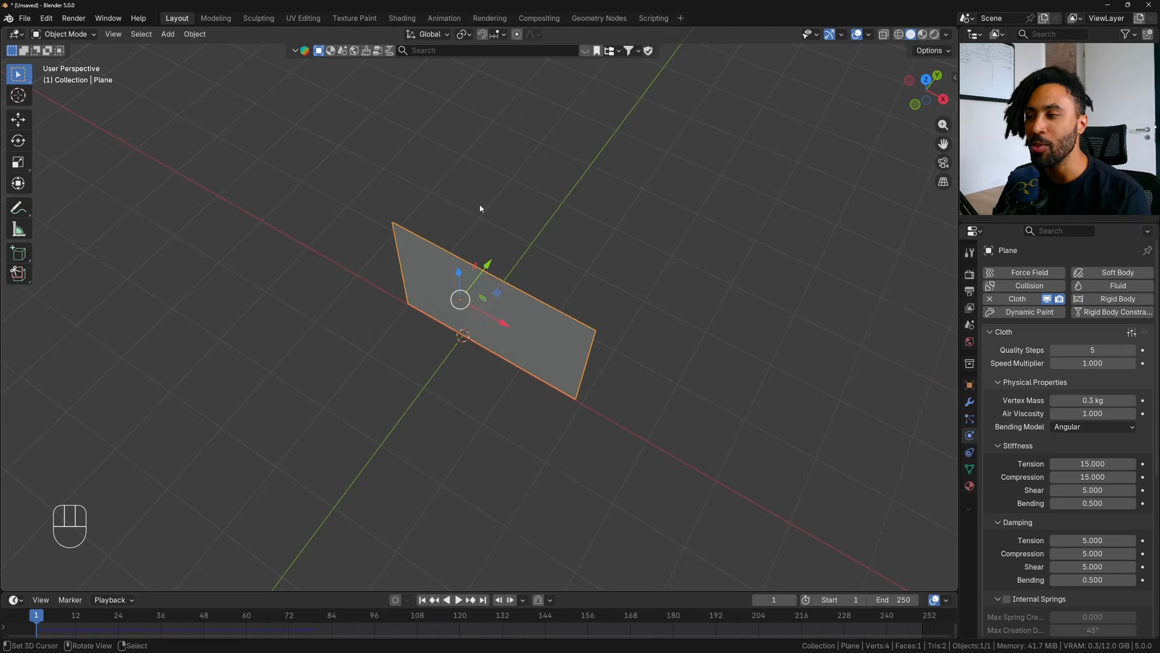
- Select the plane's upper-left corner vertex in Edit Mode and assign it to a new vertex group with weight 1.000
middle_click_drag(480, 204, 502, 200)
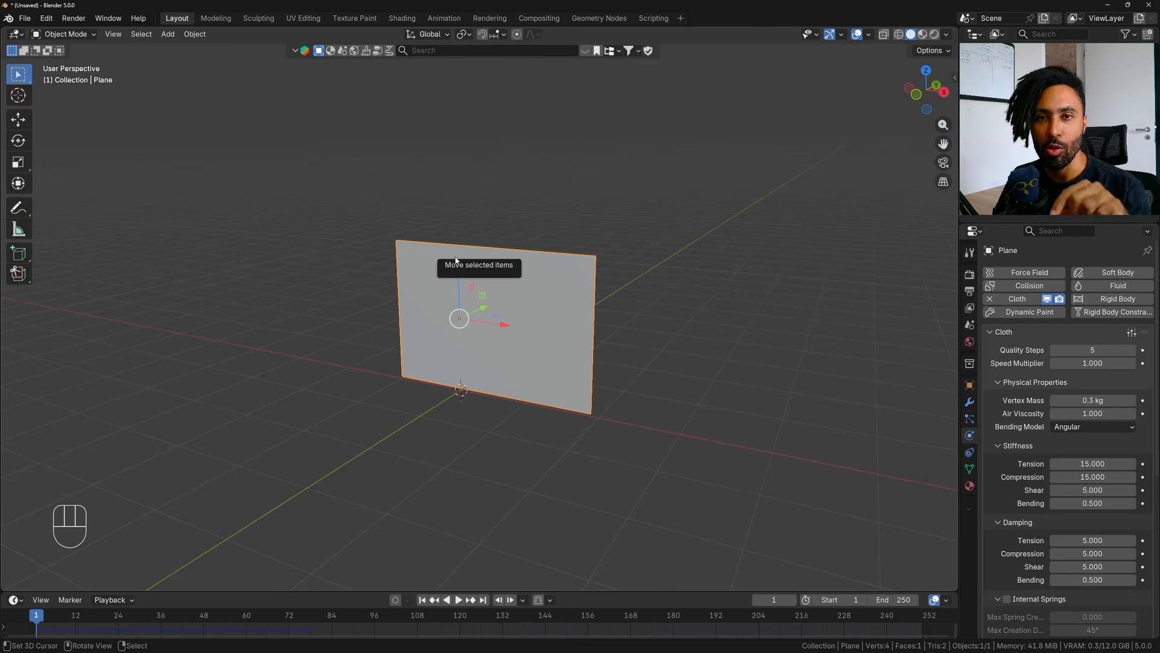
scroll(398, 293, "up", 2)
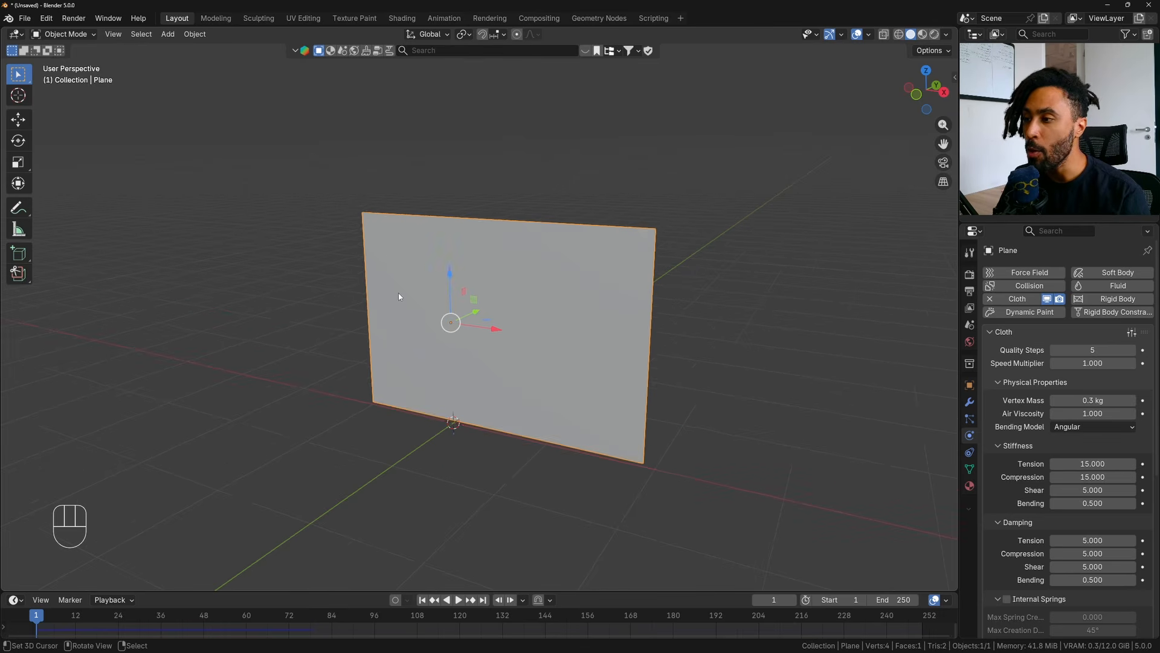
key("Tab")
left_click_drag(353, 208, 382, 234)
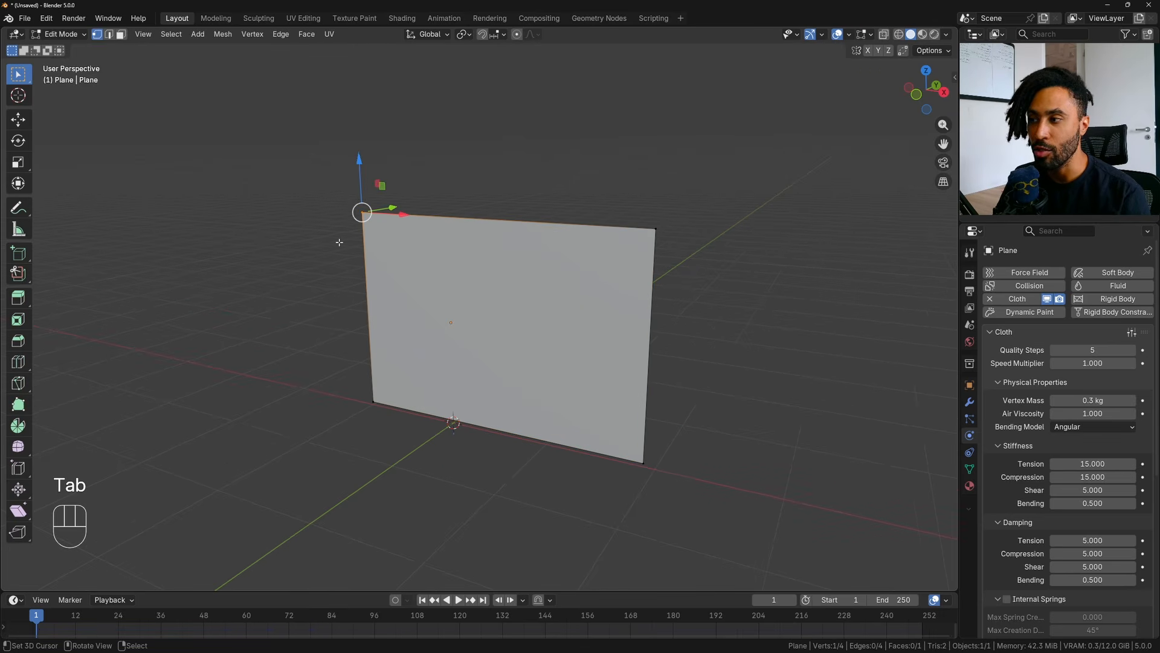
left_click(970, 469)
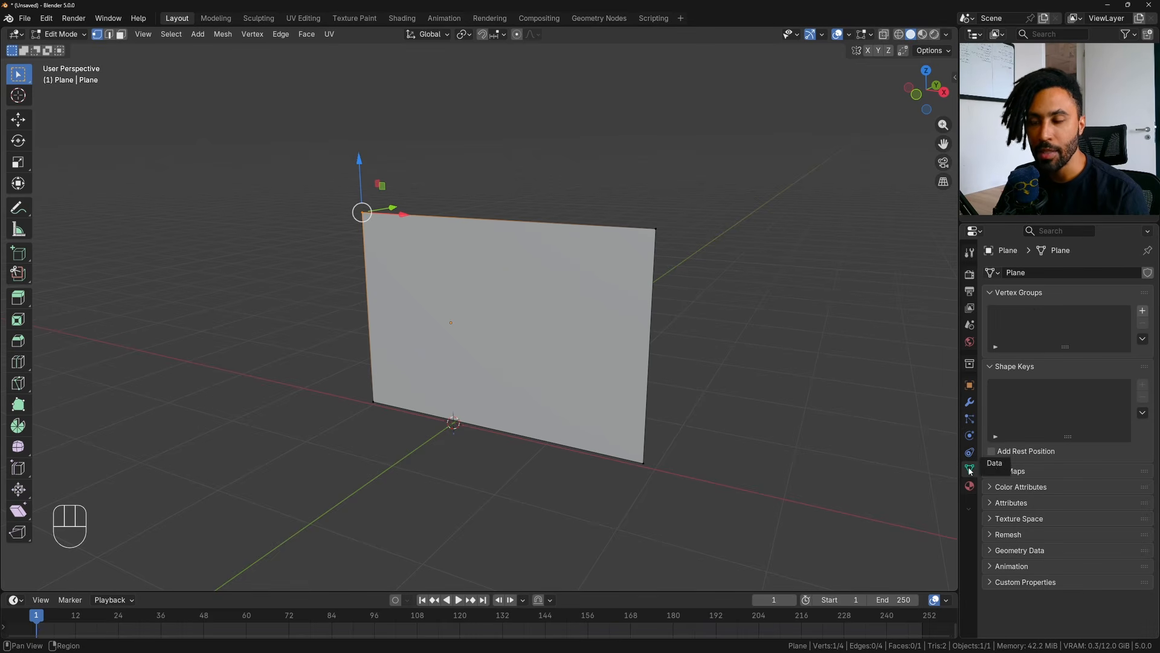
left_click(1143, 311)
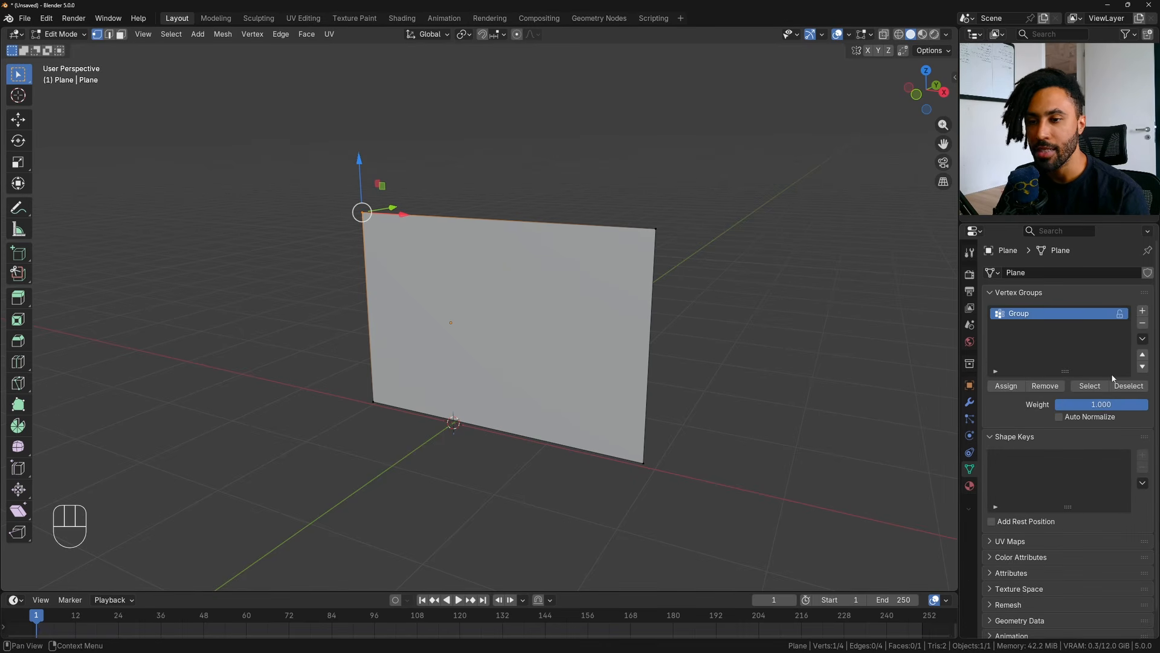
left_click(1013, 389)
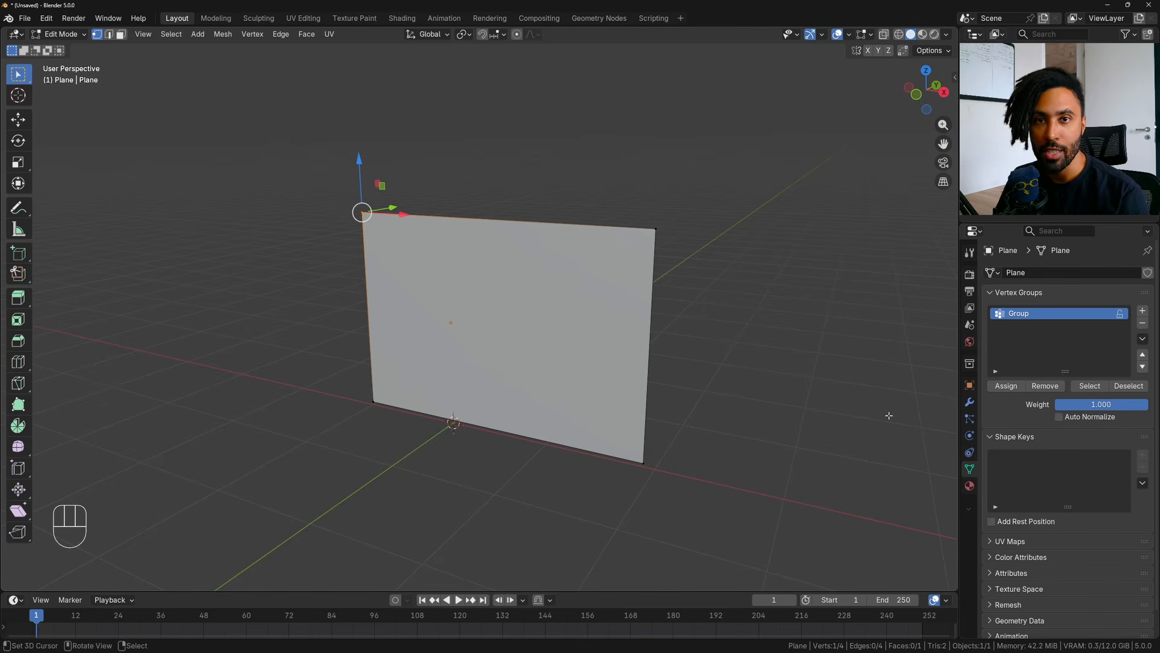
- Set the Pin Group in the cloth's Shape settings to the vertex group named Group
left_click(969, 436)
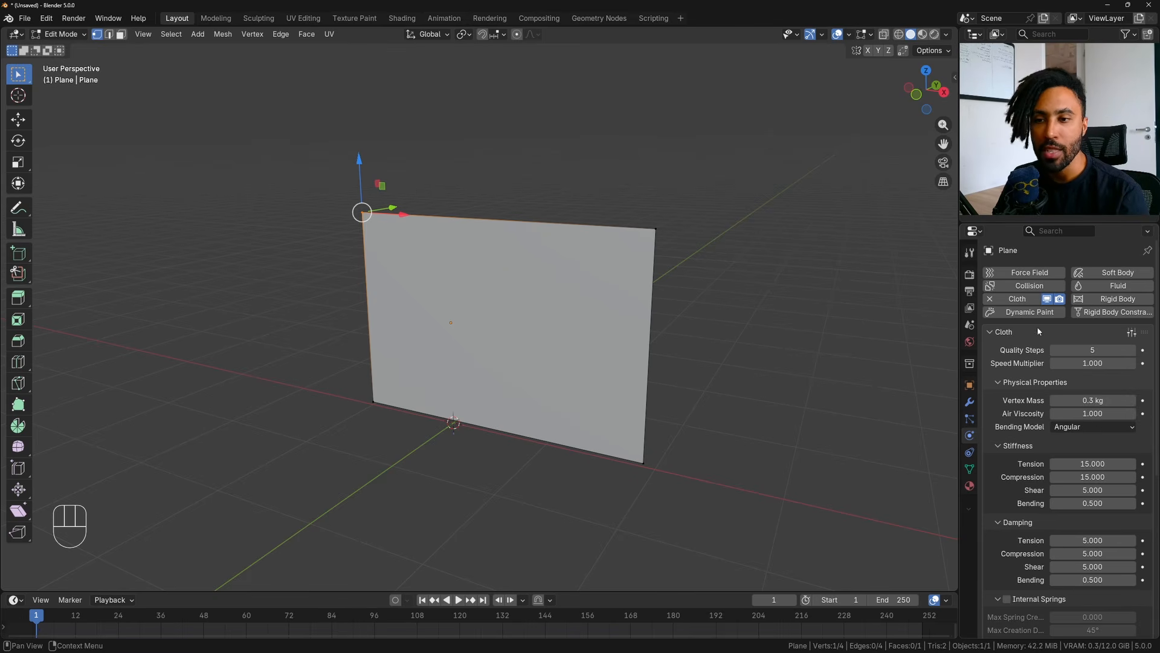
scroll(1008, 350, "down", 10)
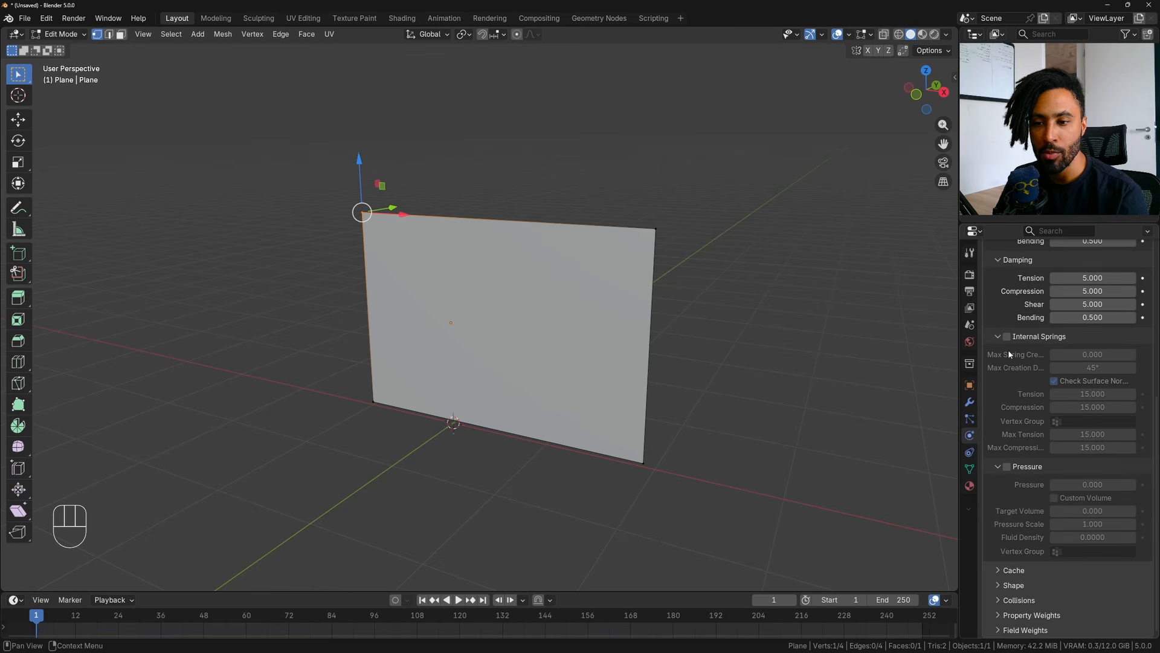
left_click(1014, 587)
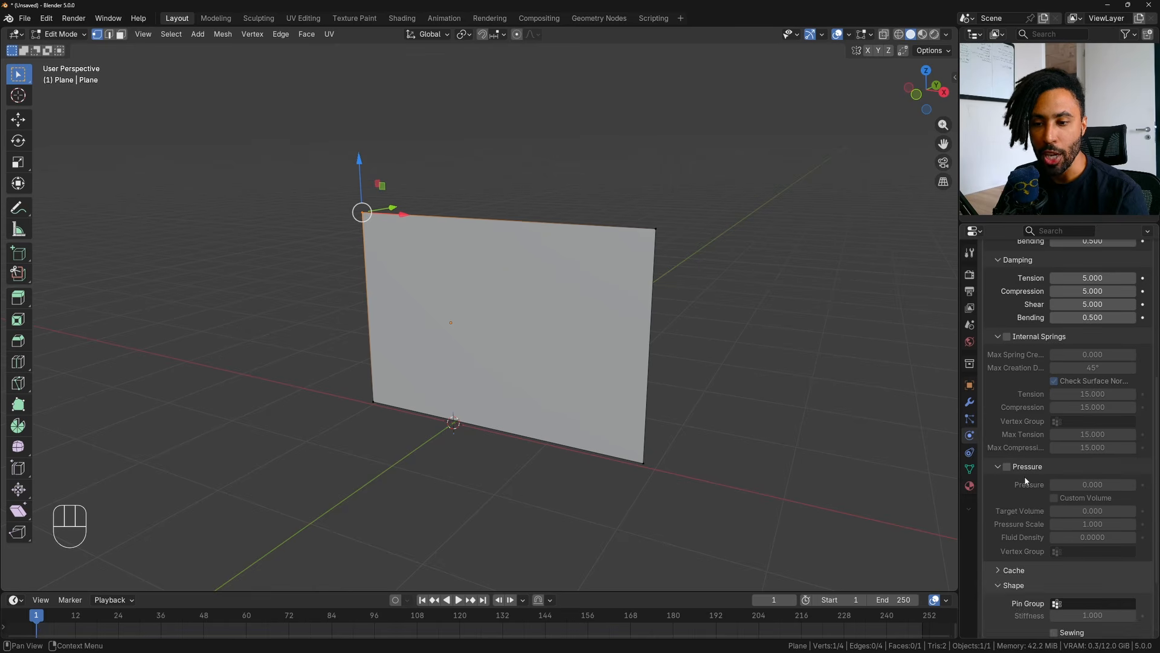
scroll(1024, 476, "down", 4)
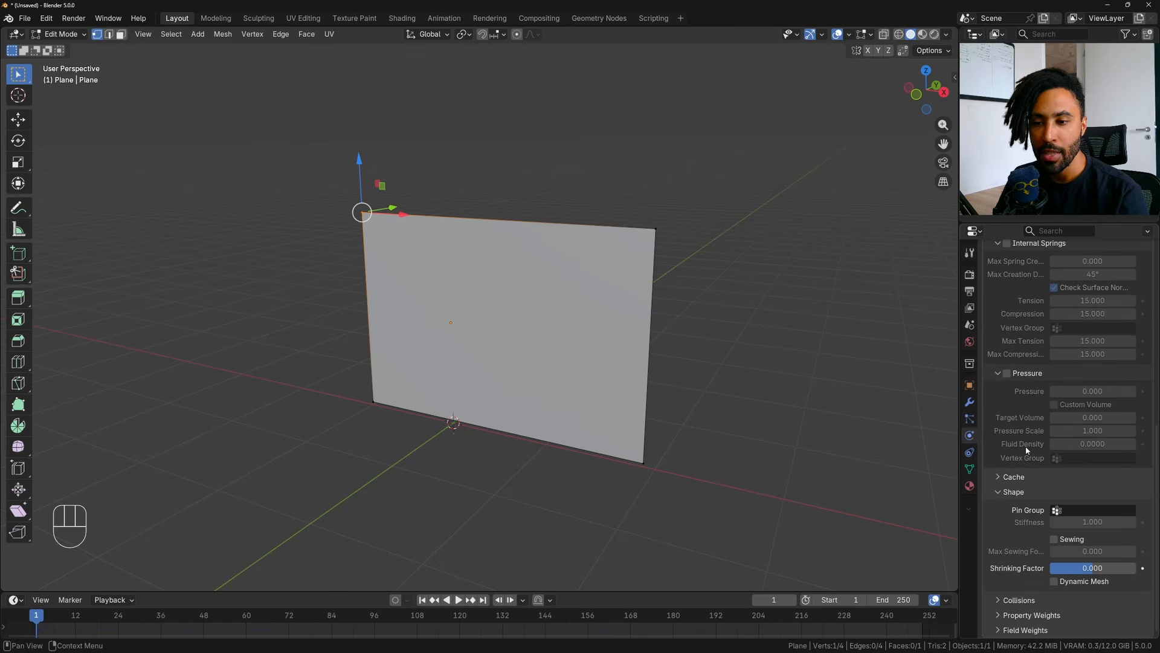
left_click(1070, 509)
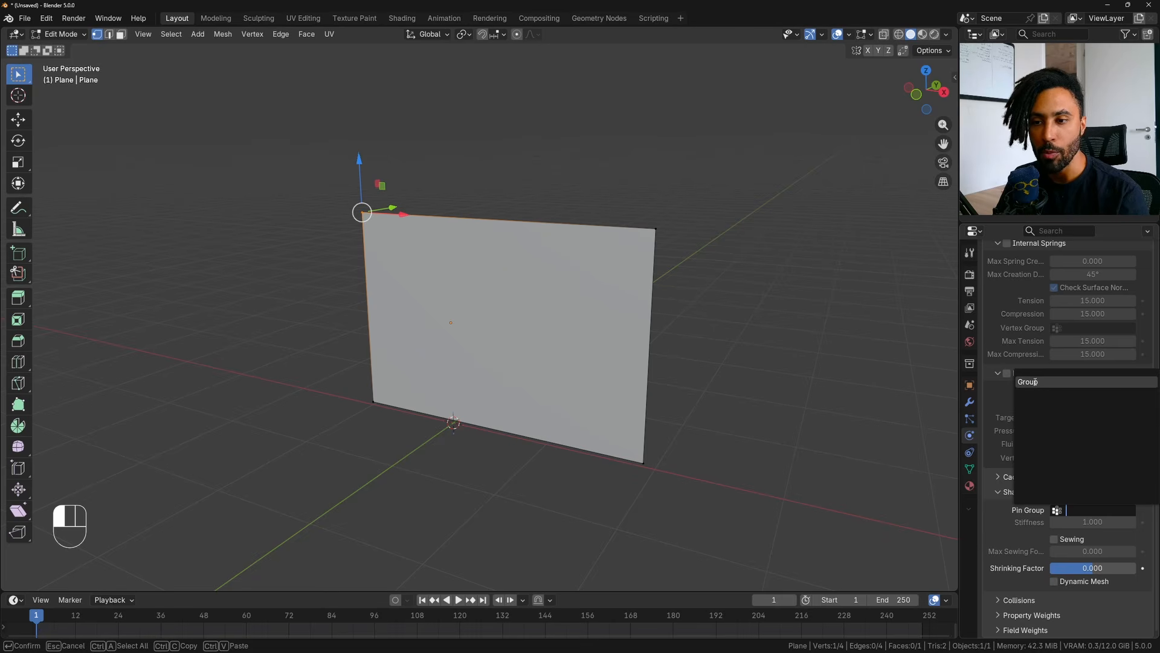
left_click(1034, 380)
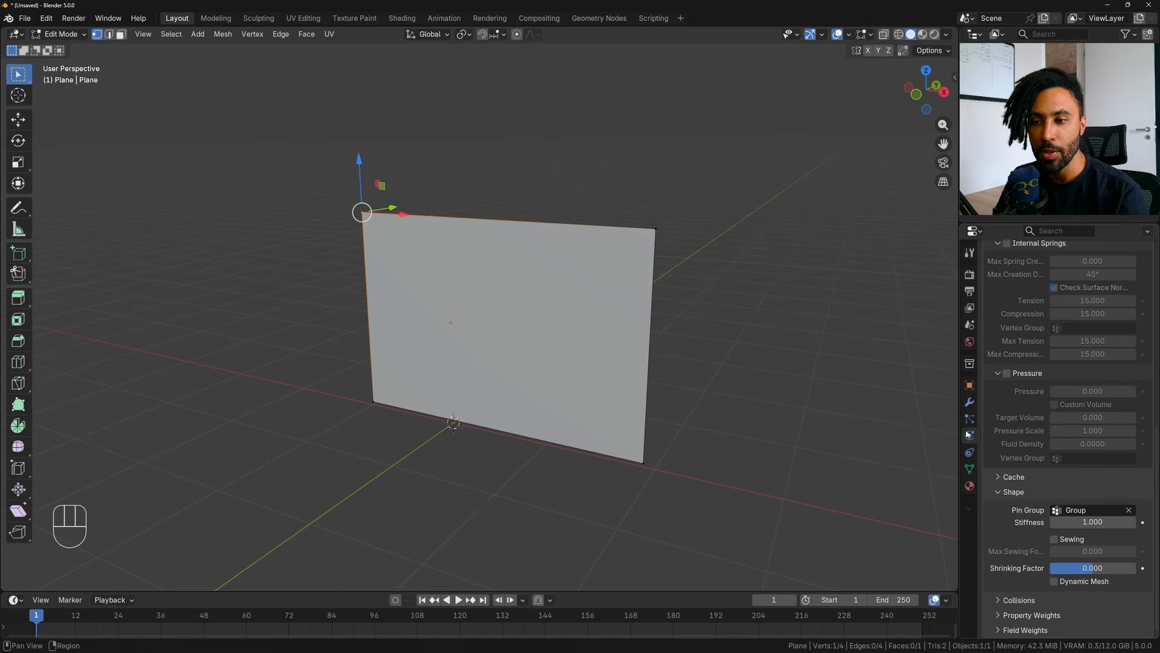
- Rename the plane's vertex group to Pin
left_click(969, 469)
double_click(1027, 294)
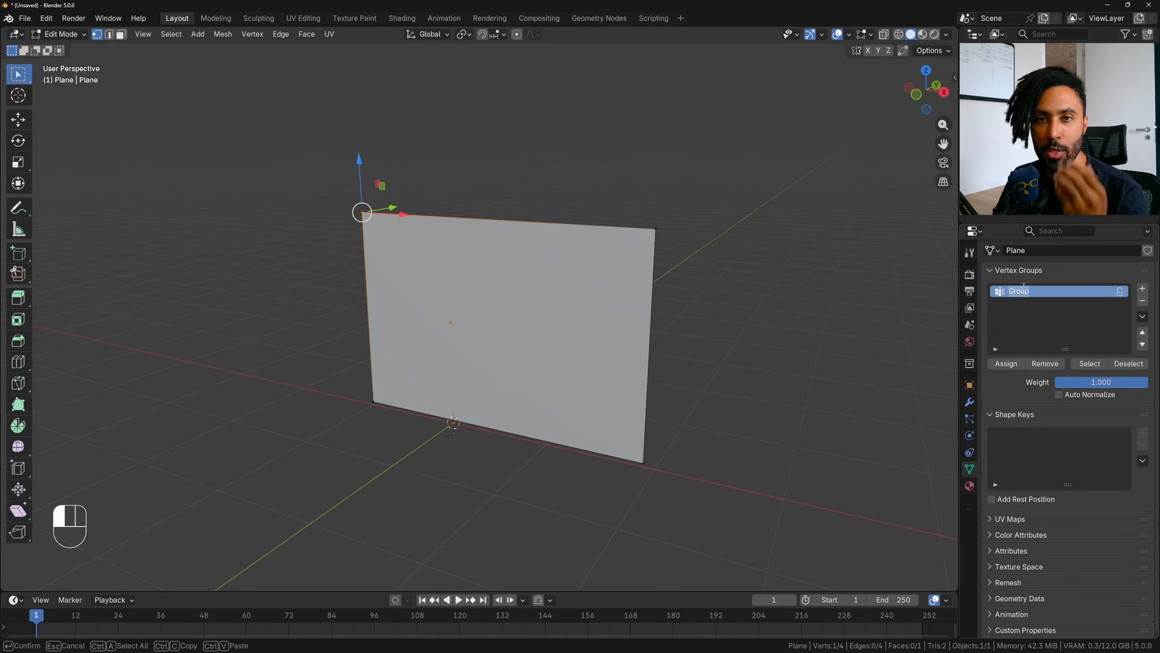
type("Pin")
key("Return")
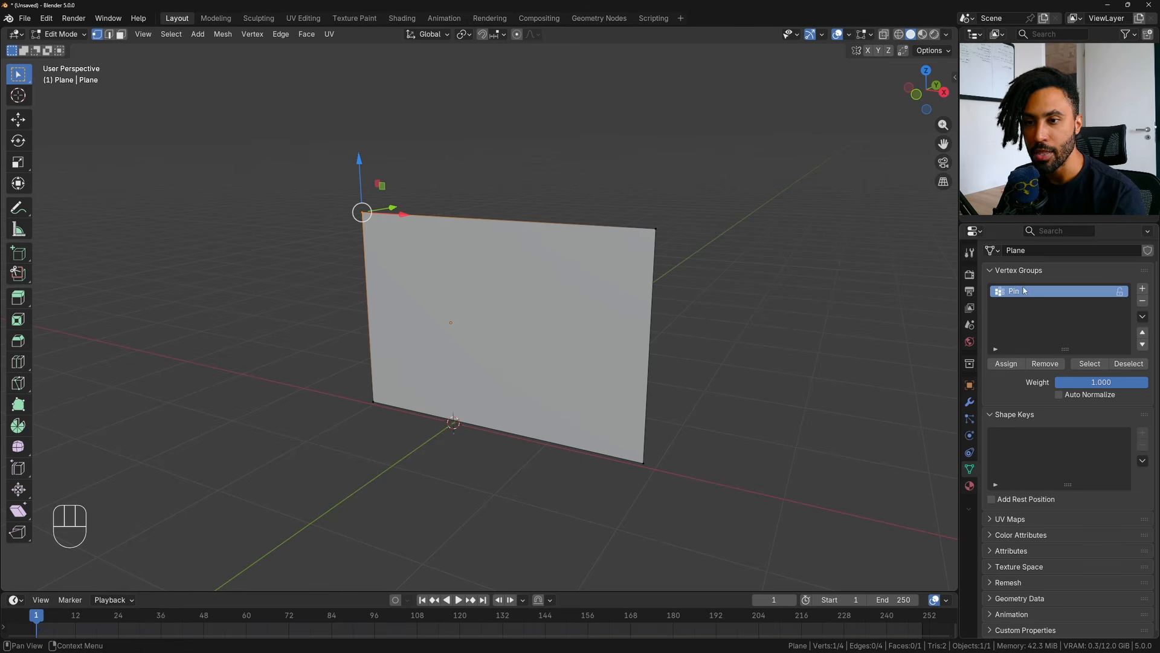
- Show the Pin group in the cloth's Shape settings, play the simulation briefly, and switch the plane to Object Mode
left_click(970, 436)
scroll(1031, 470, "down", 6)
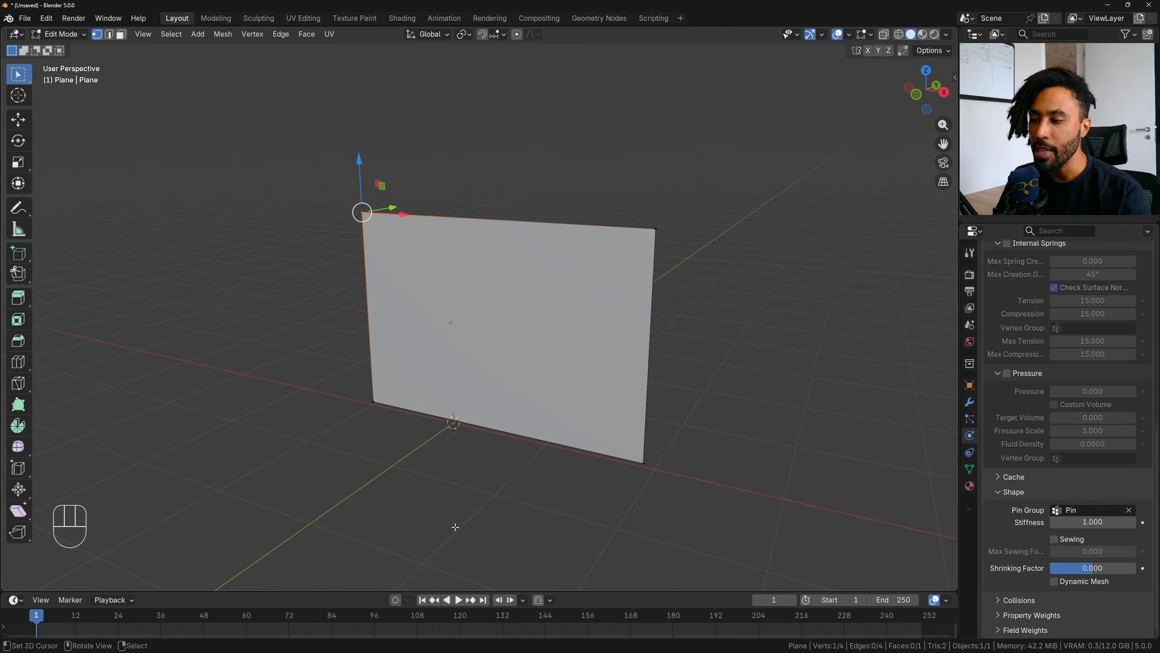
left_click(461, 600)
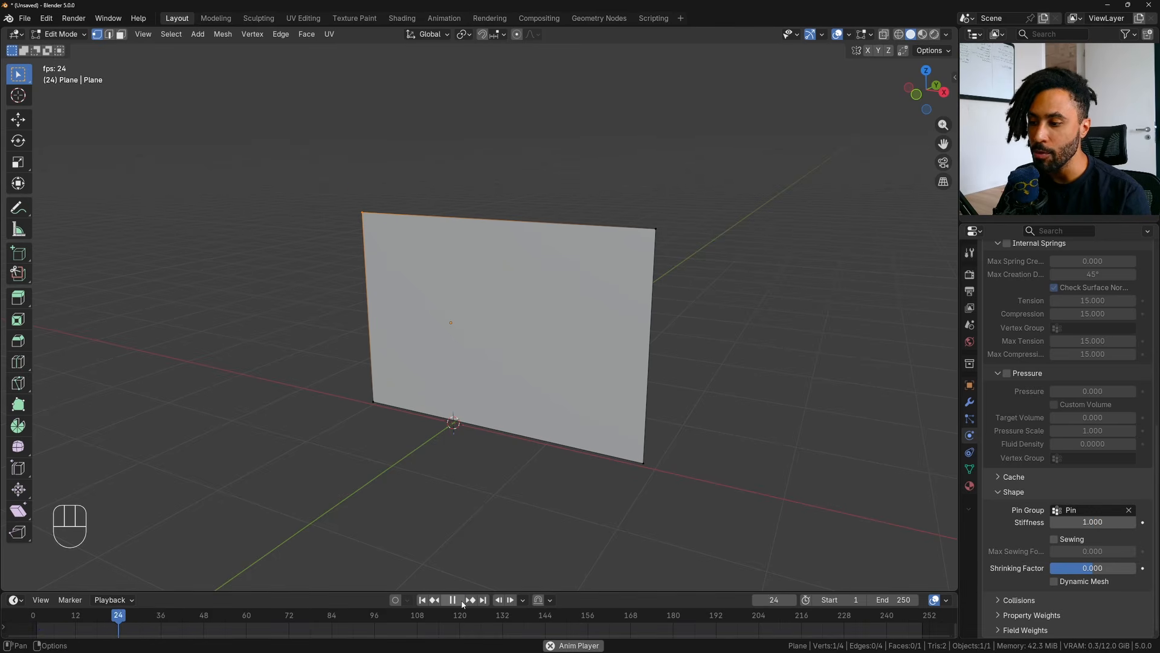
left_click(458, 600)
key("Tab")
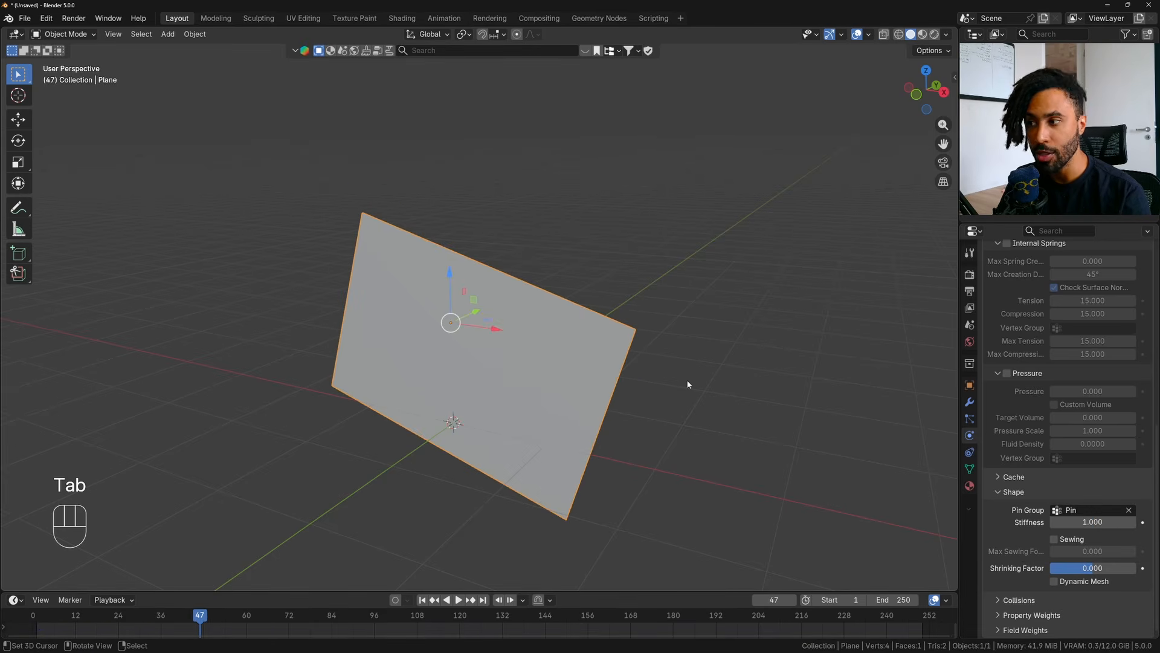
- Play the cloth simulation from frame 1 in Object Mode, examine how the plane moves around its pinned corner, and return to frame 1
left_click(422, 600)
left_click(458, 600)
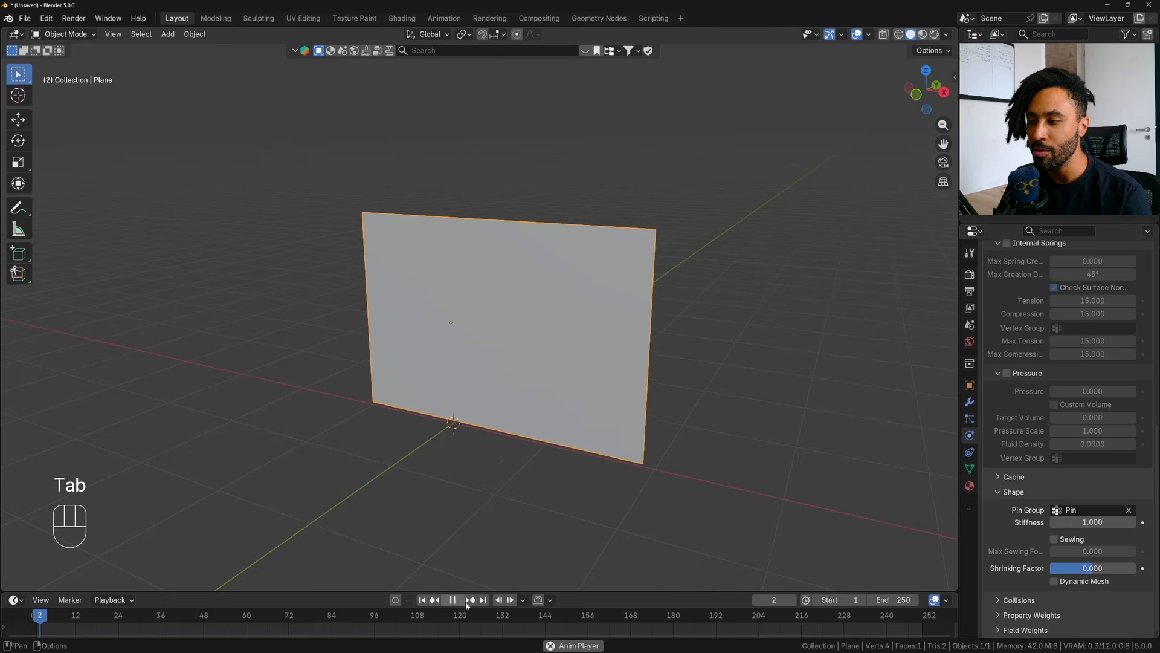
middle_click_drag(465, 260, 481, 258)
middle_click_drag(532, 334, 661, 264, "shift")
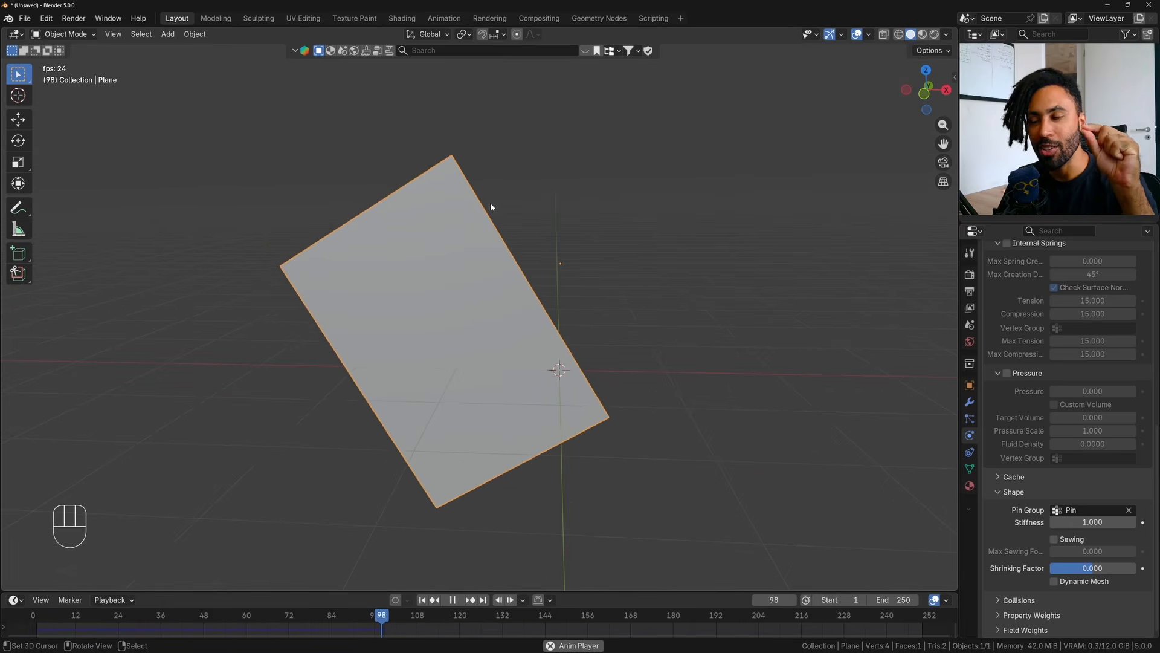
key("space")
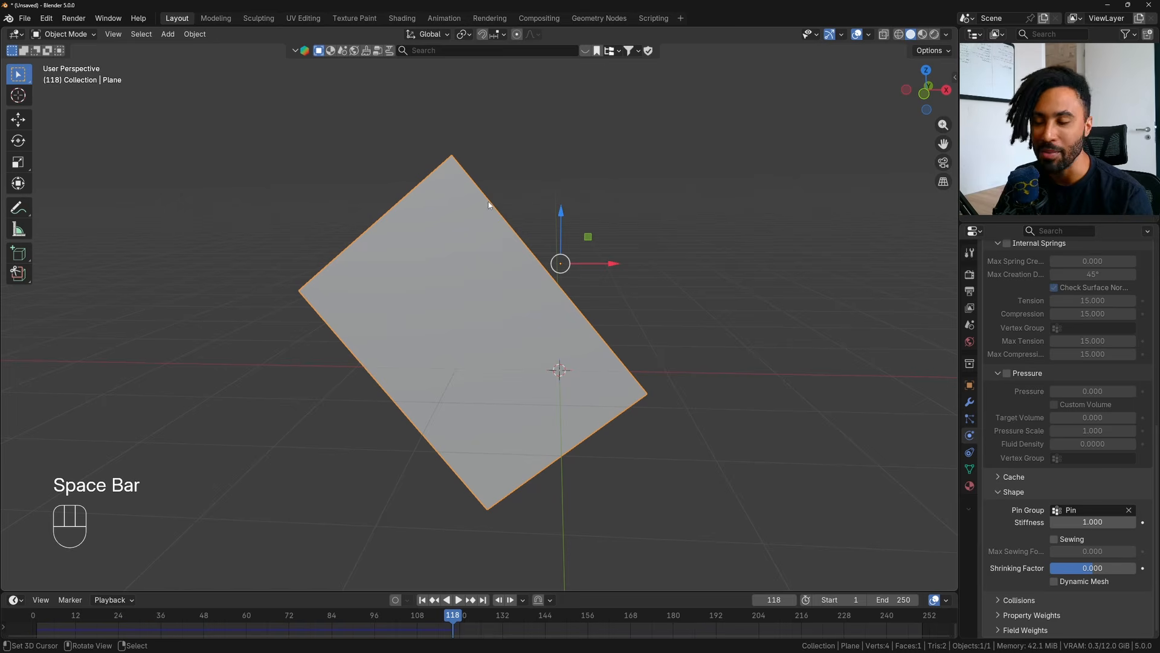
key("shift+Left")
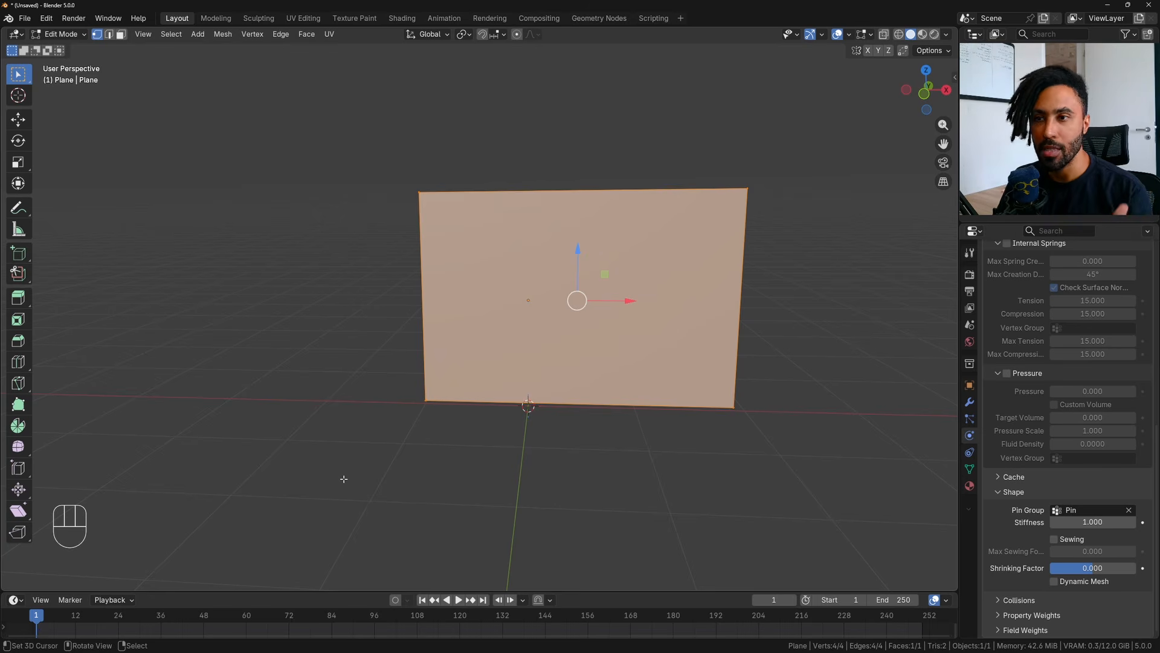
- Add 50 evenly spaced vertical loop cuts across the plane in Edit Mode
key("ctrl")
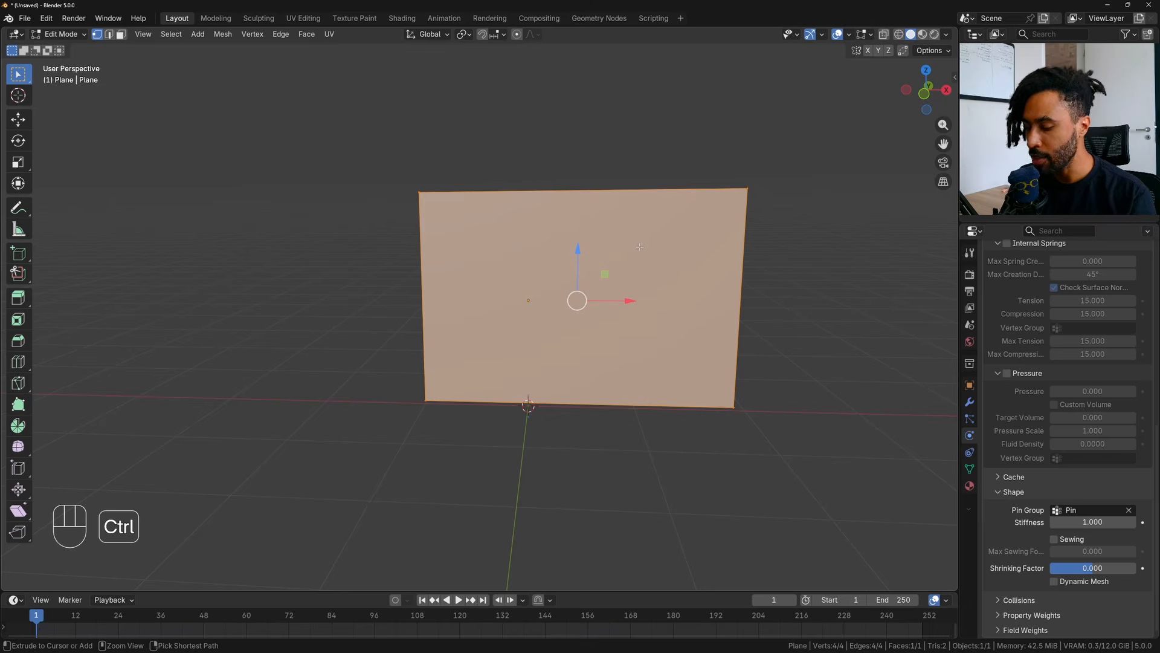
key("ctrl+r")
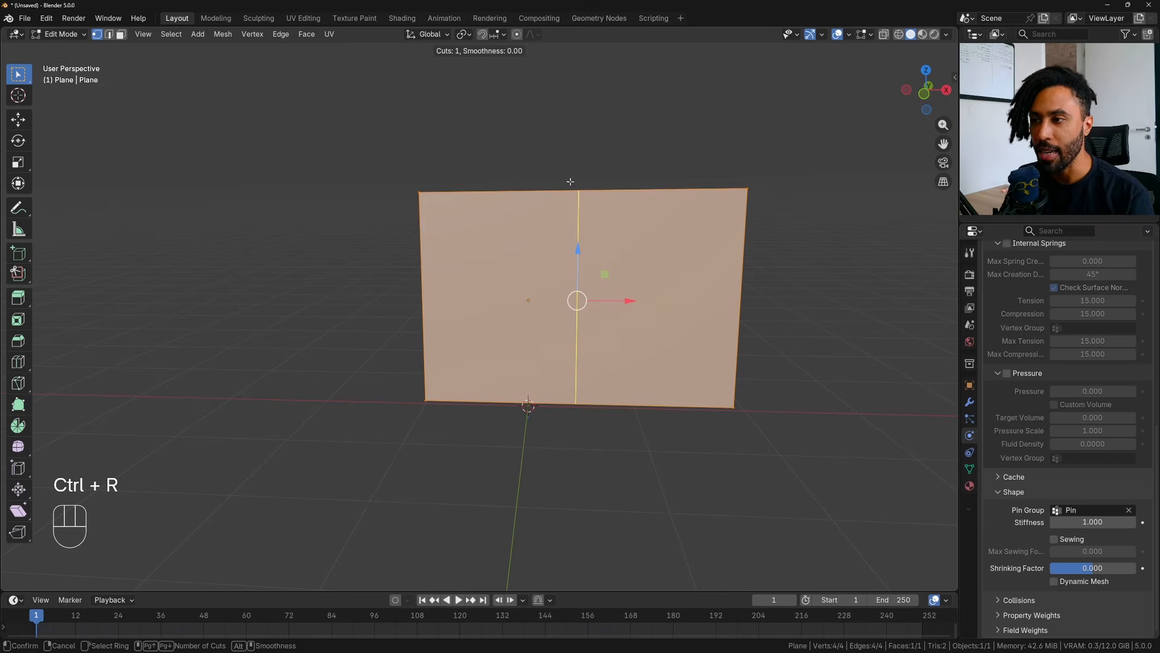
scroll(571, 182, "up", 20)
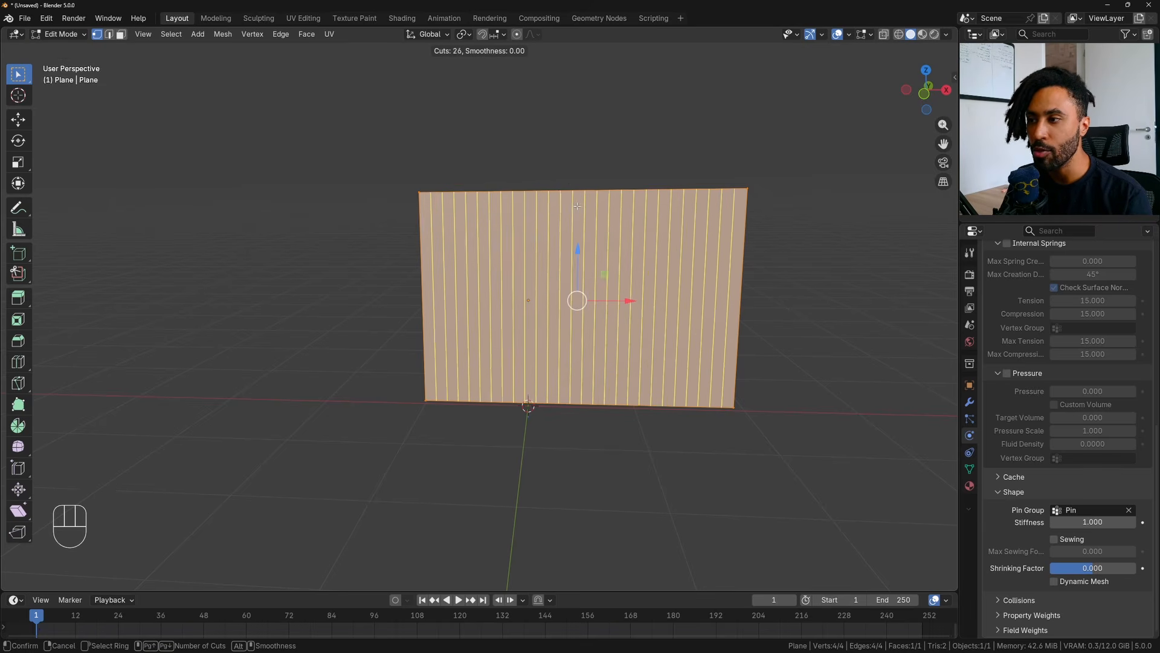
scroll(577, 206, "up", 20)
scroll(577, 206, "up", 3)
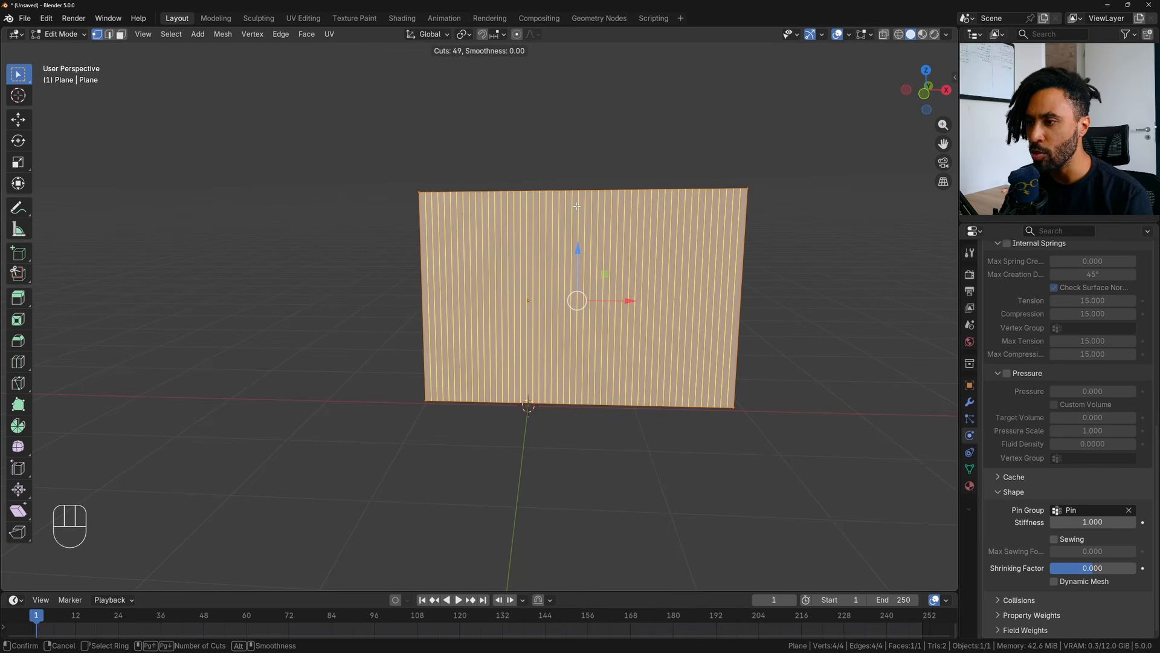
scroll(577, 206, "up", 1)
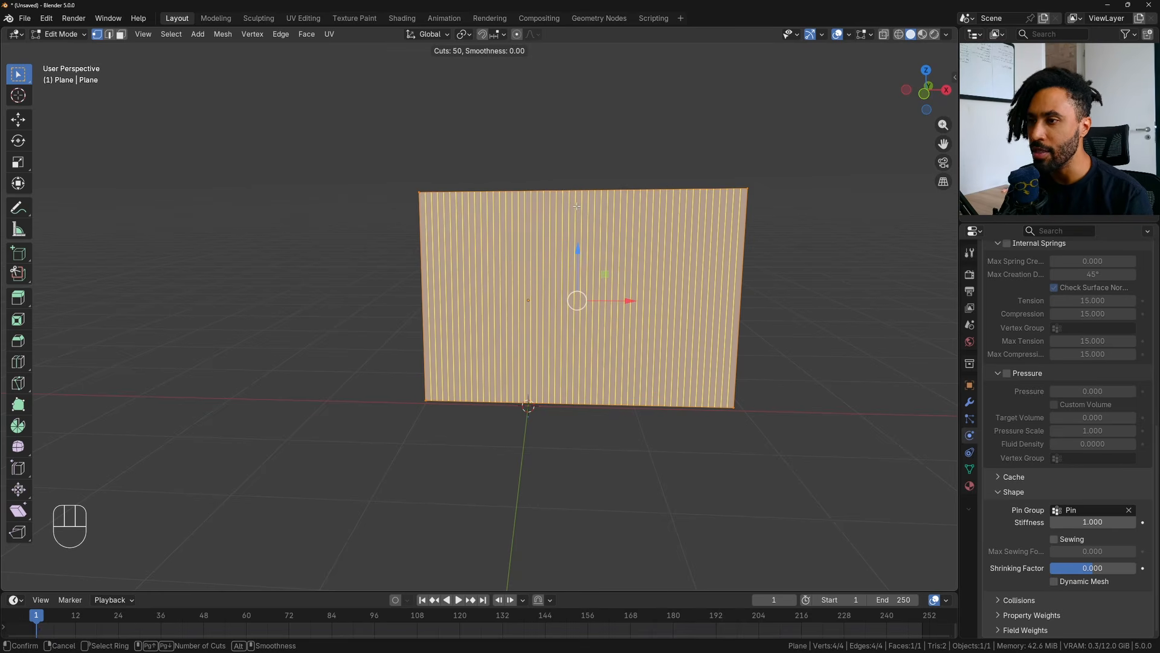
left_click(577, 206)
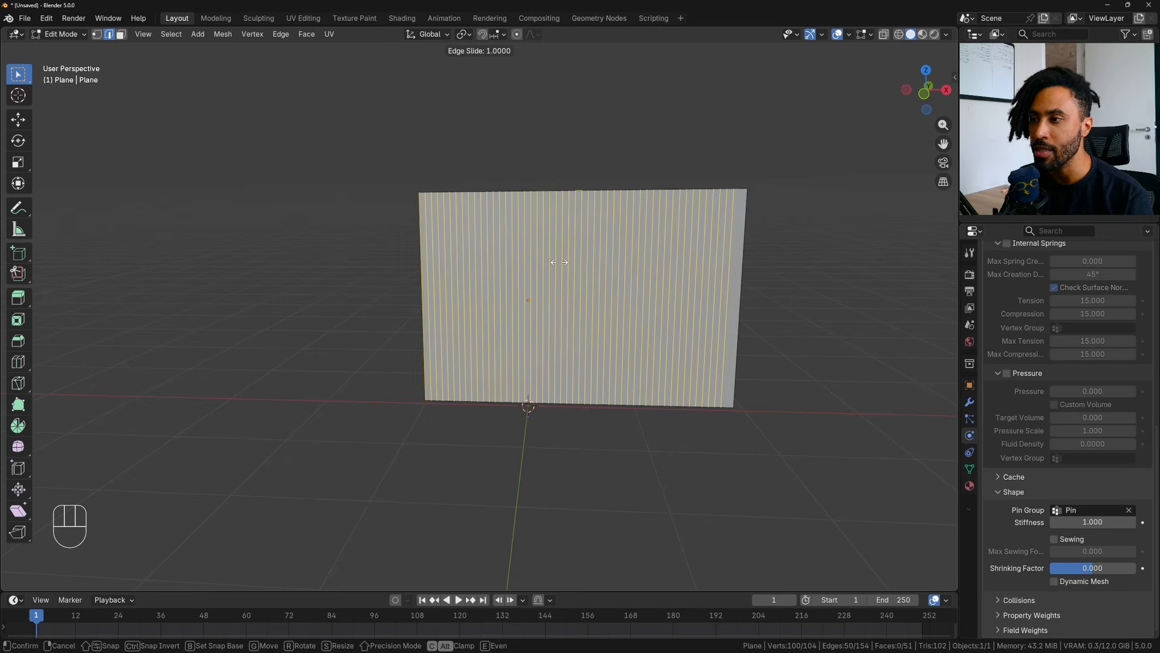
left_click(622, 274)
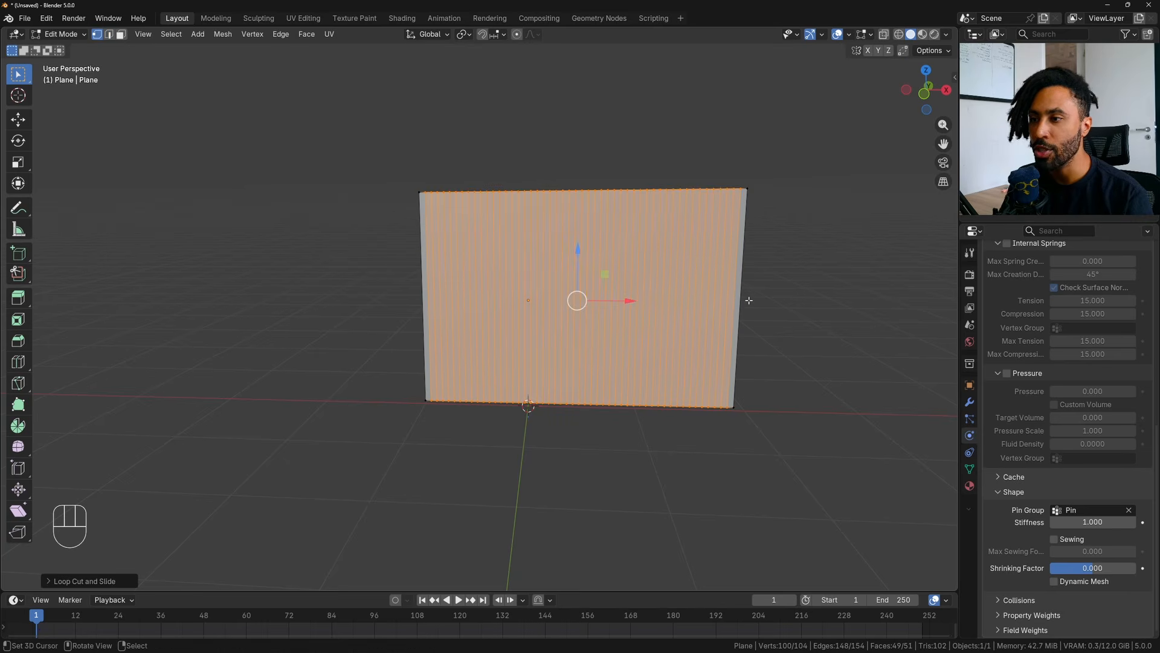
- Add 30 evenly spaced horizontal loop cuts across the plane
key("ctrl+r")
scroll(750, 252, "up", 18)
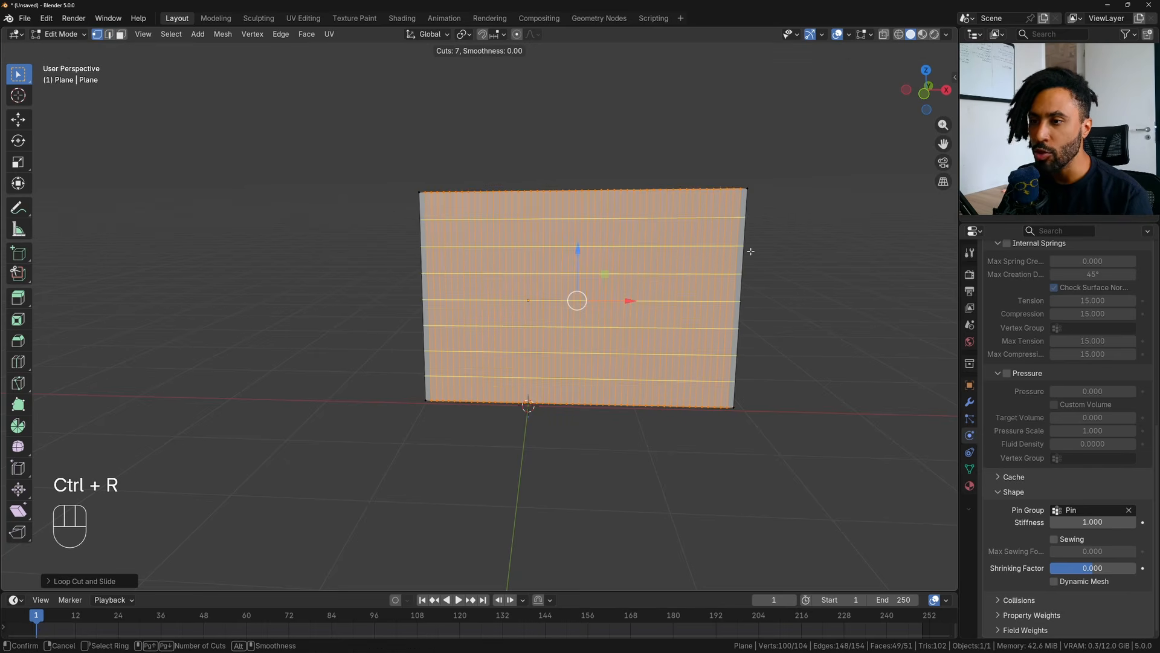
scroll(751, 251, "up", 10)
scroll(751, 251, "up", 1)
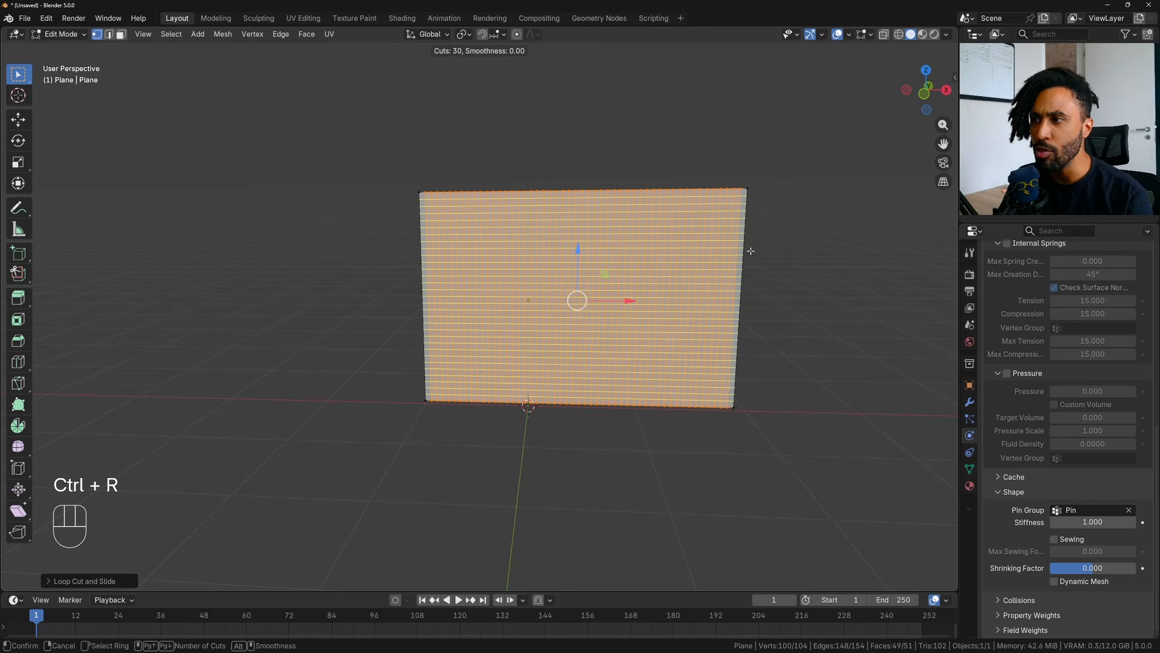
left_click(751, 252)
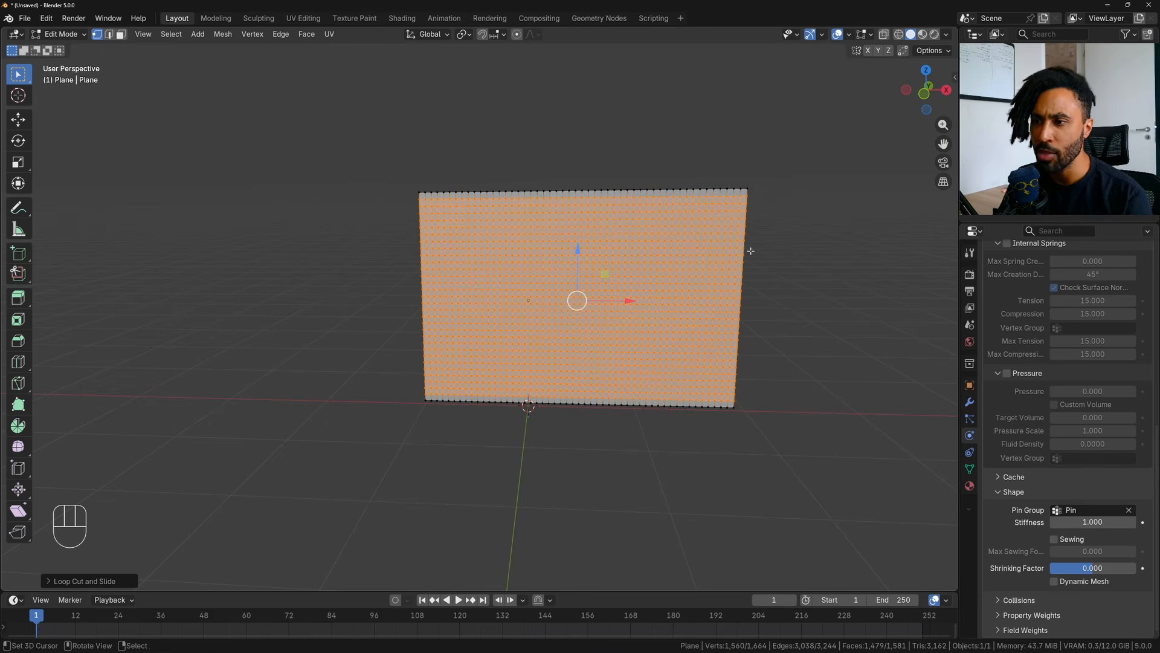
- Play the cloth simulation of the subdivided plane in Object Mode, examine its folds, and return the timeline to frame 1
middle_click_drag(668, 327, 646, 319)
key("Tab")
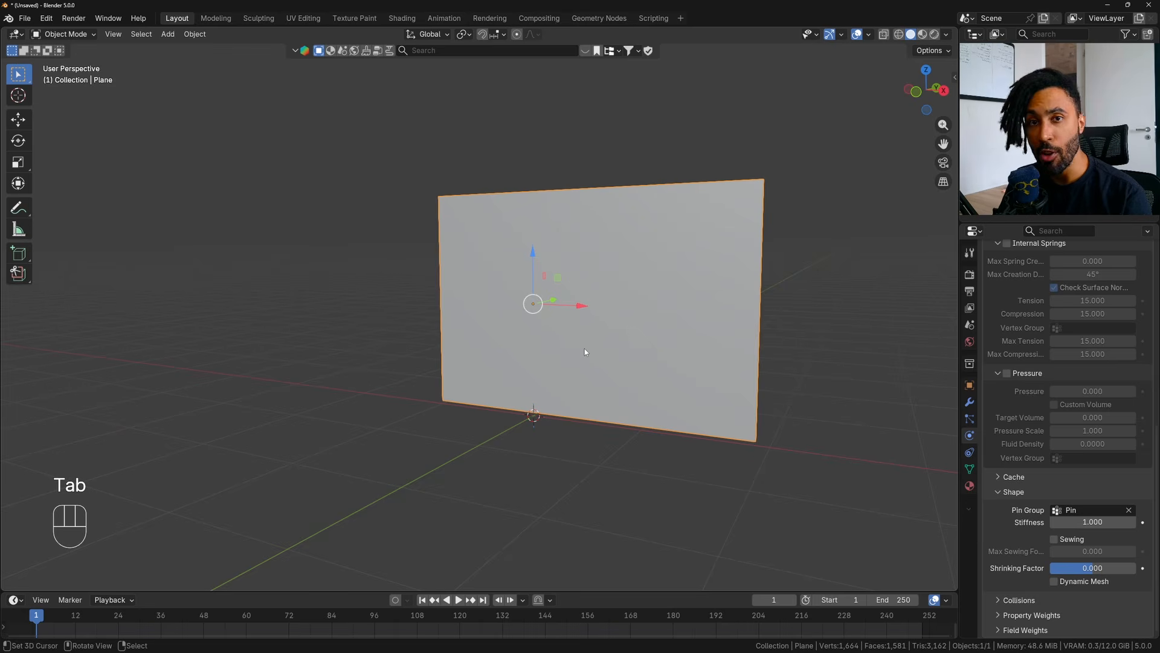
left_click(458, 599)
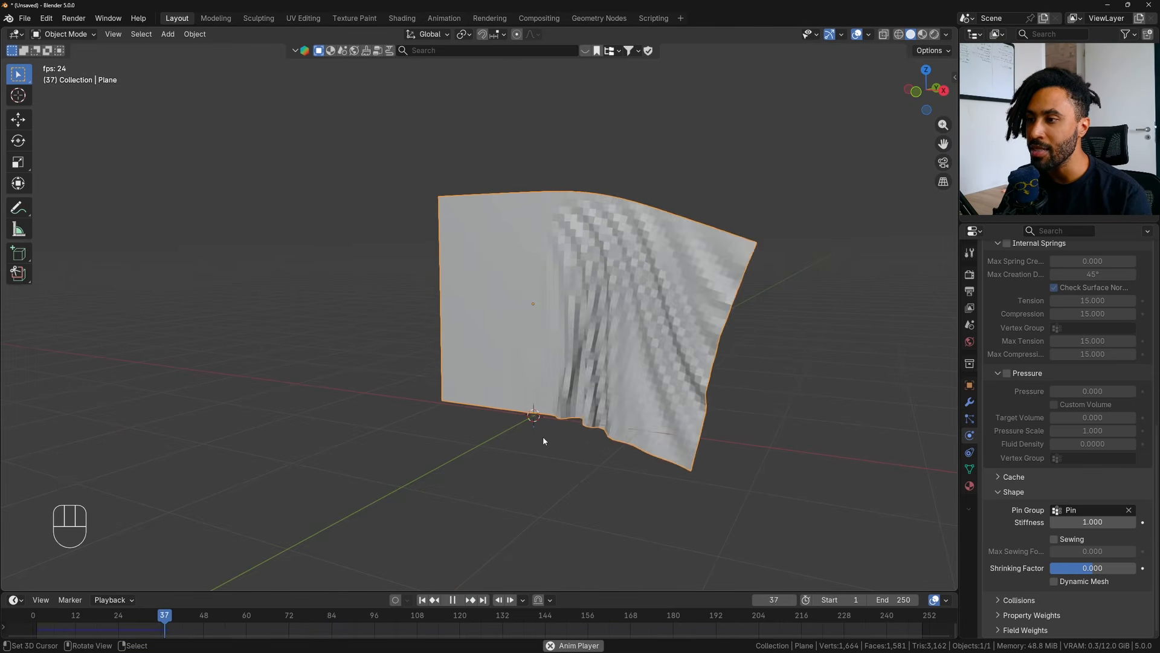
middle_click_drag(545, 440, 681, 370)
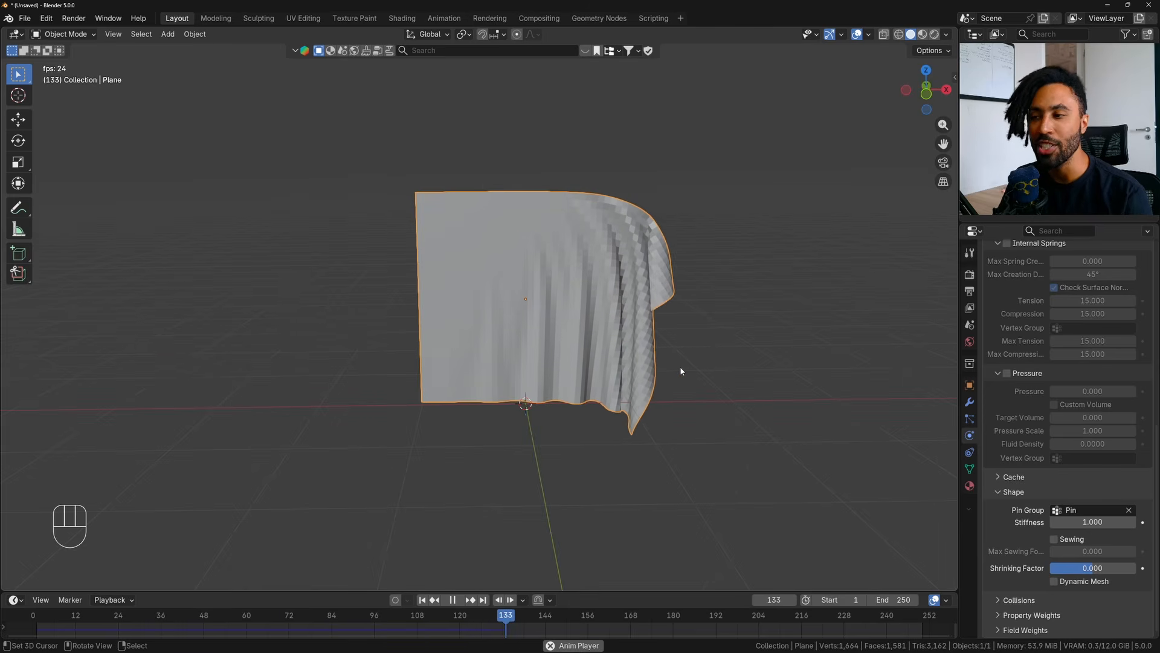
key("space")
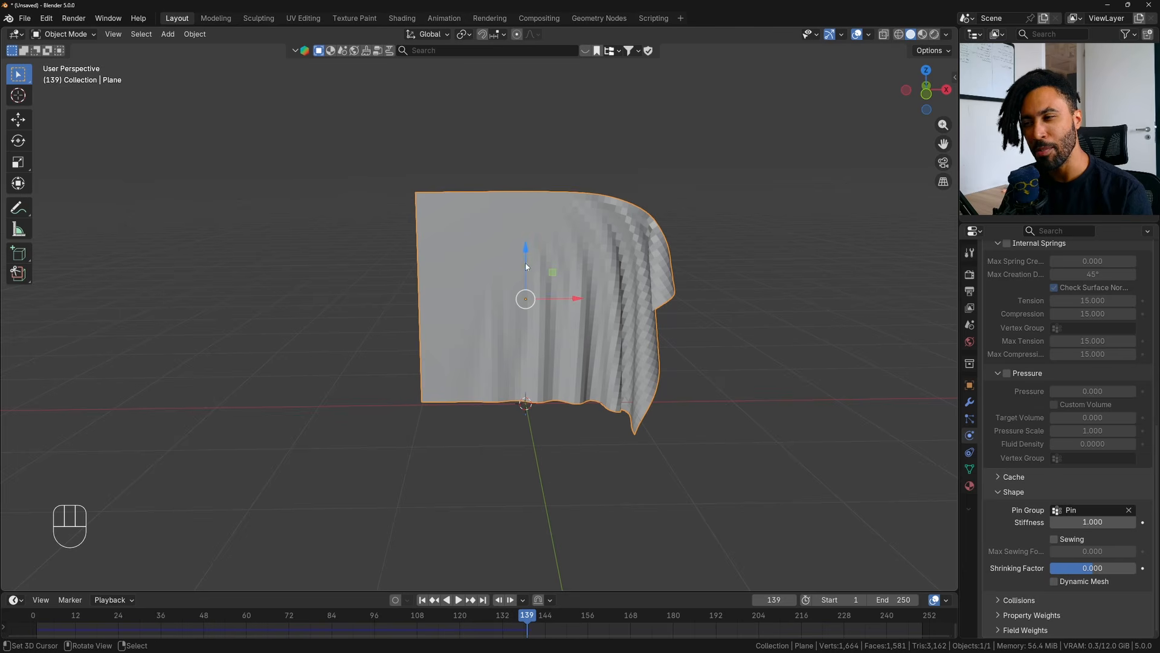
left_click(423, 601)
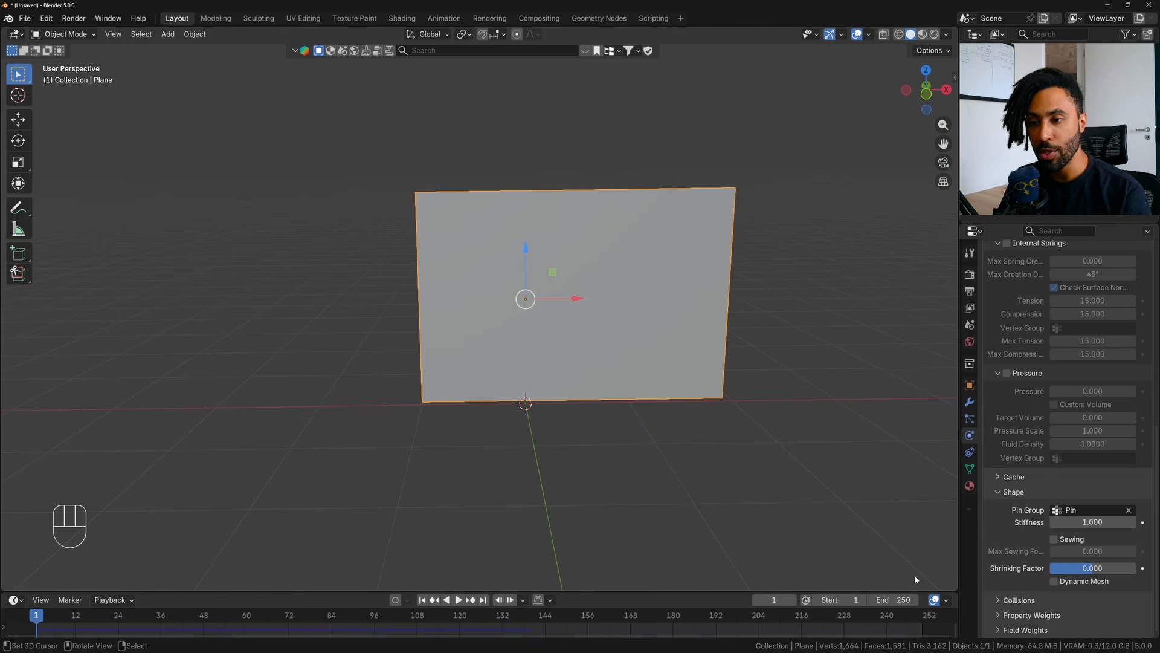
- Select the vertices belonging to the Pin vertex group in Edit Mode to check which parts of the plane are pinned
left_click(970, 470)
key("Tab")
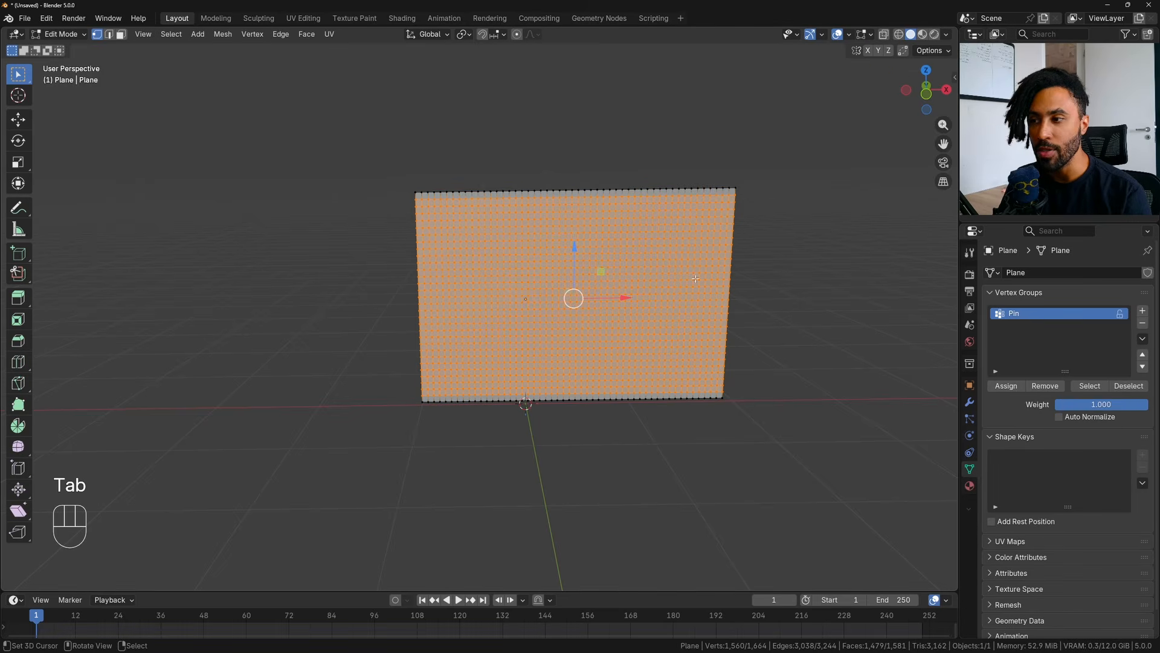
left_click(778, 342)
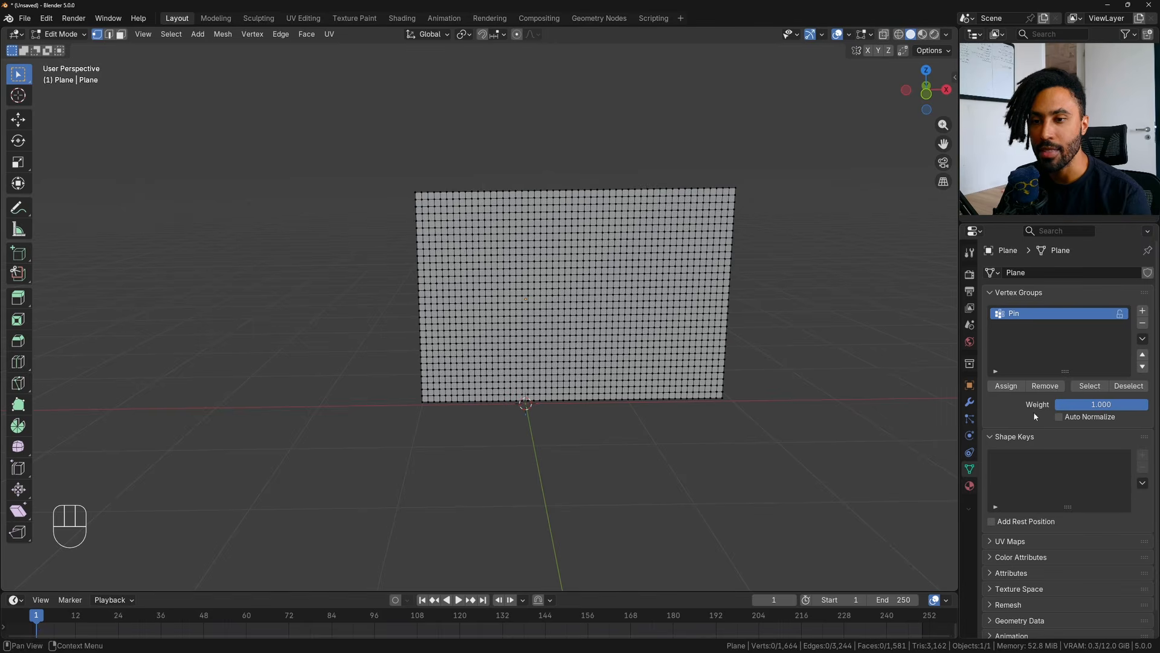
left_click(1088, 386)
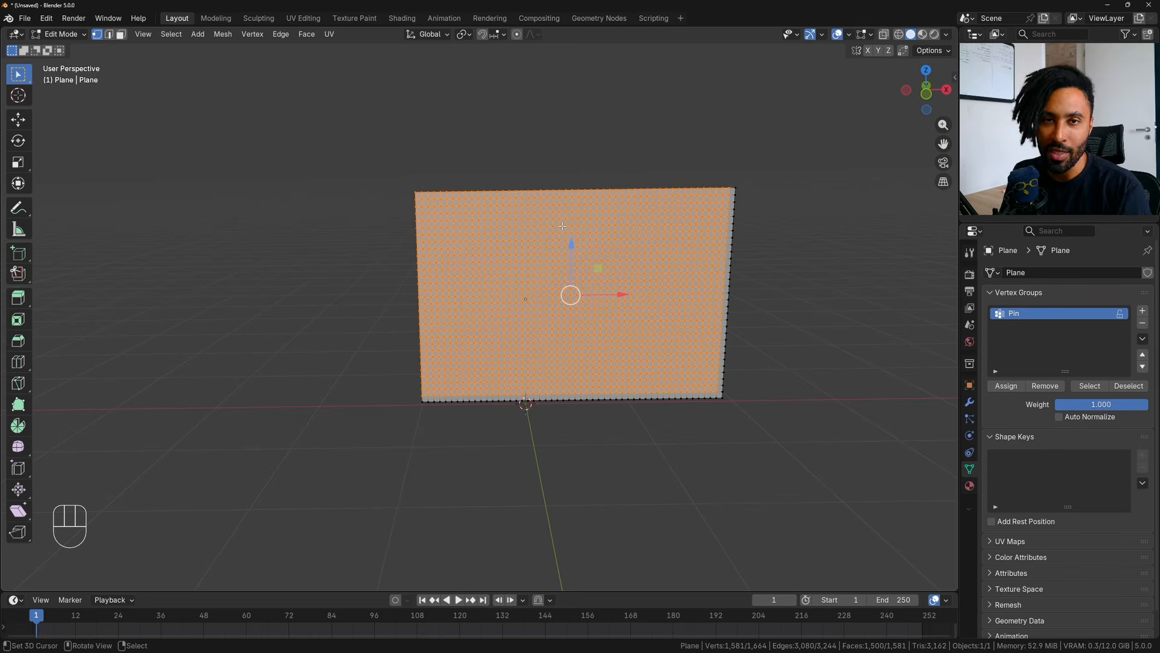
- Remove all of the plane's vertices from the Pin vertex group and assign only the upper-left corner vertex with weight 1.000
key("a")
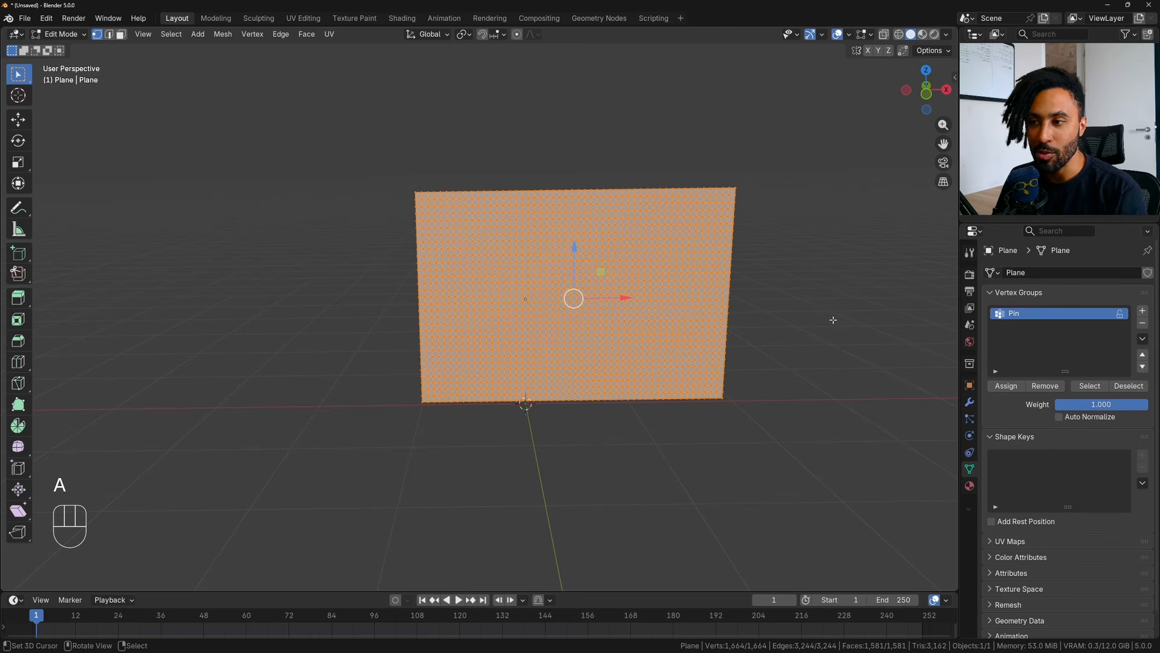
left_click_drag(825, 461, 223, 65)
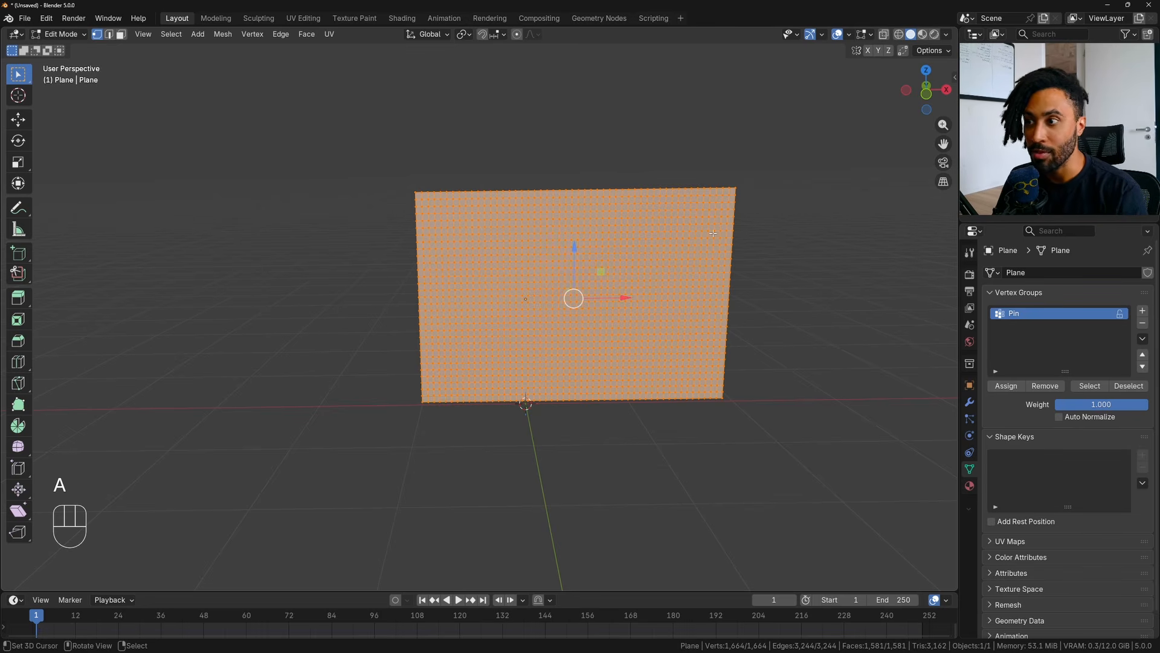
left_click(1045, 388)
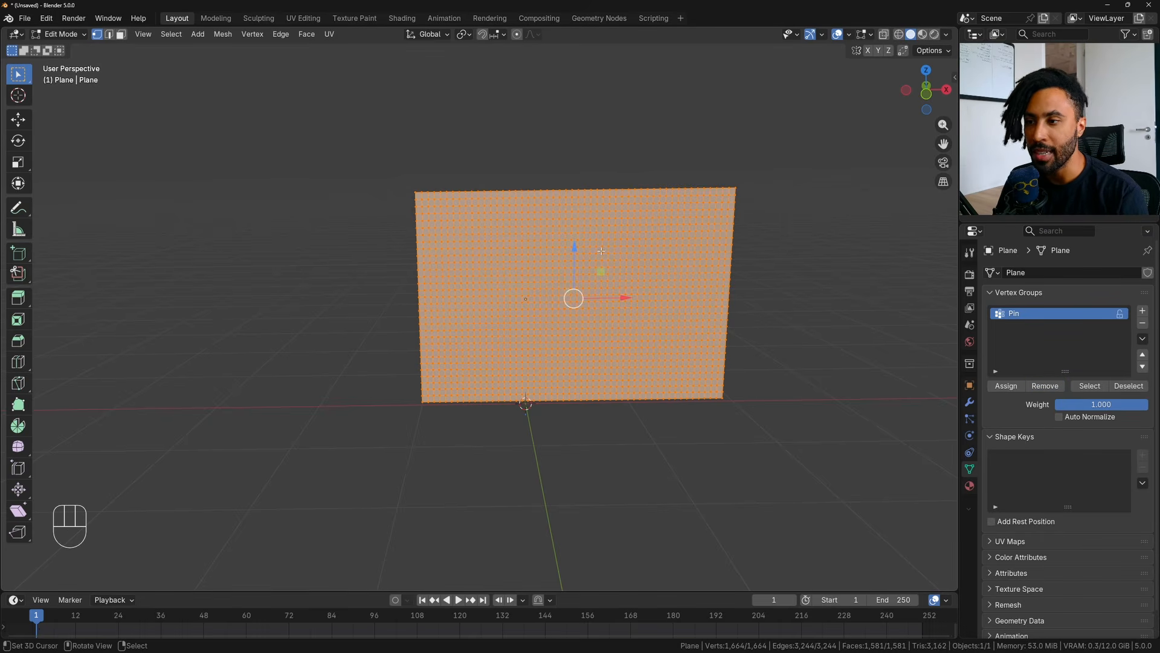
right_click(329, 341)
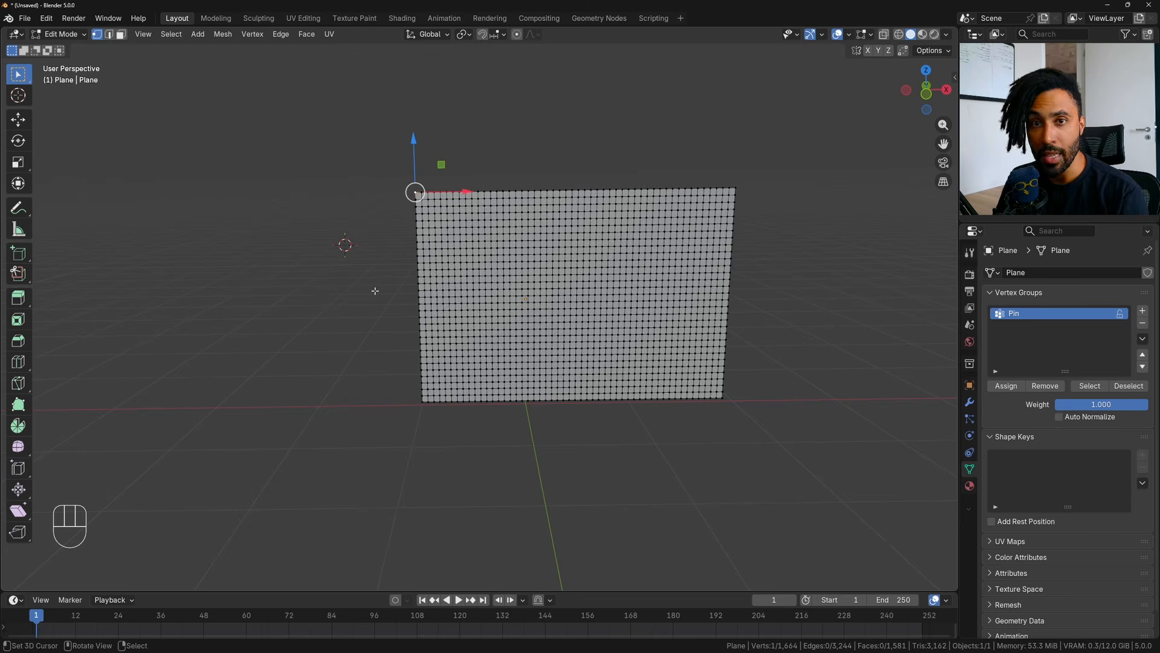
left_click(1004, 387)
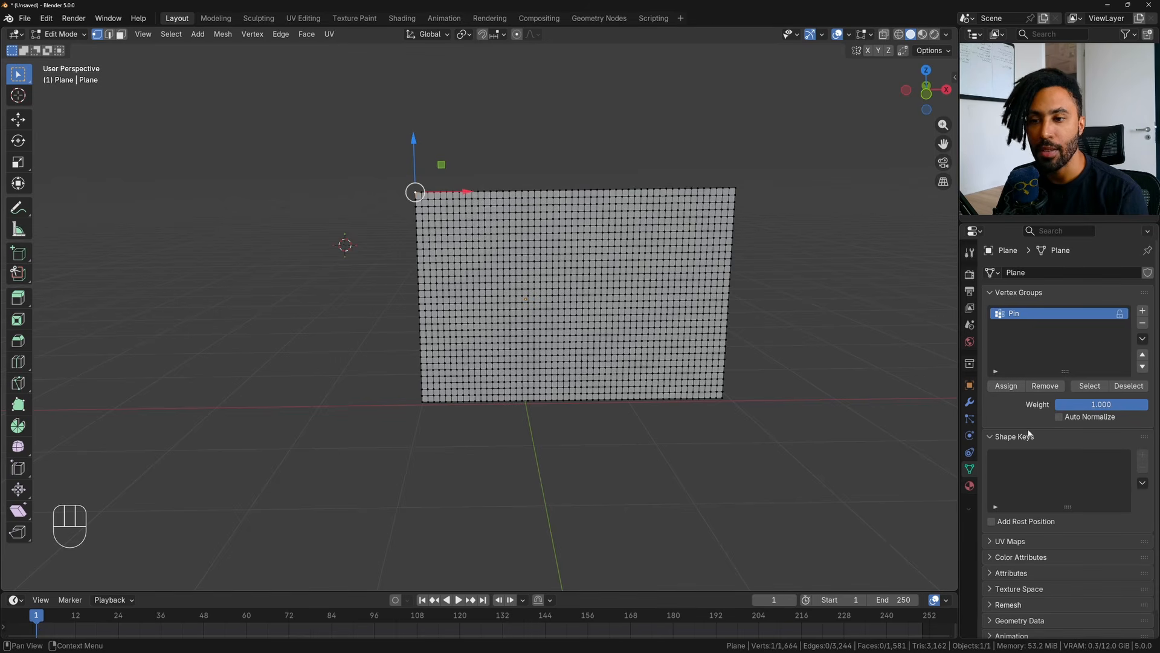
- Play the cloth simulation in Object Mode, examine from several angles how the plane hangs from one corner, and return to frame 1
key("Tab")
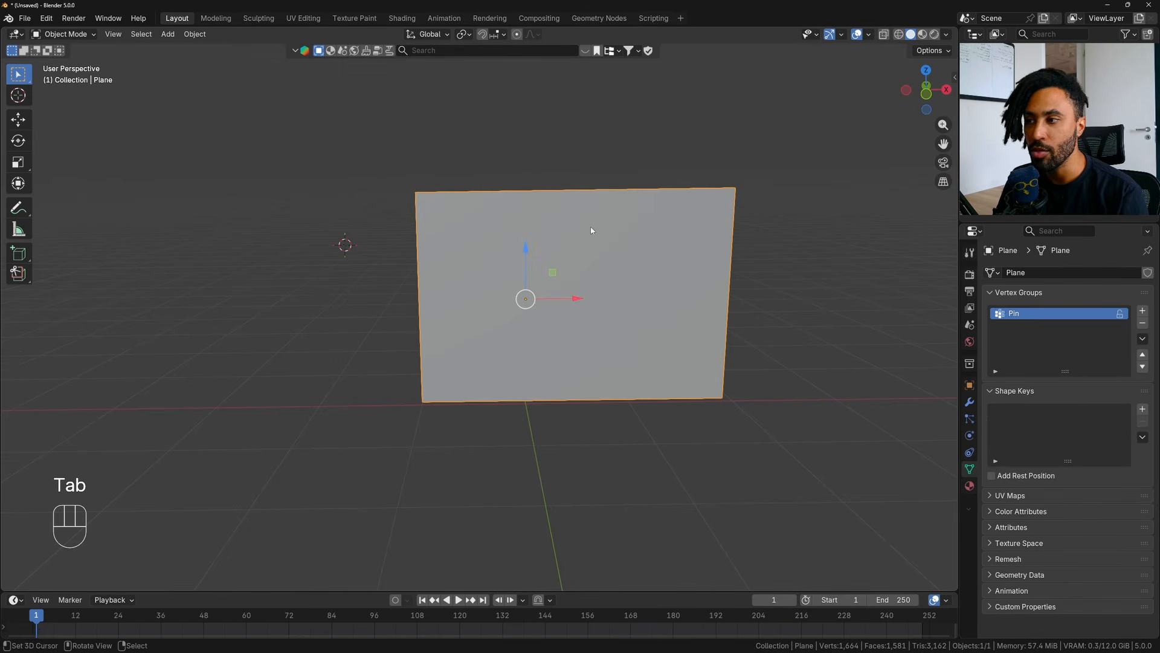
left_click(460, 600)
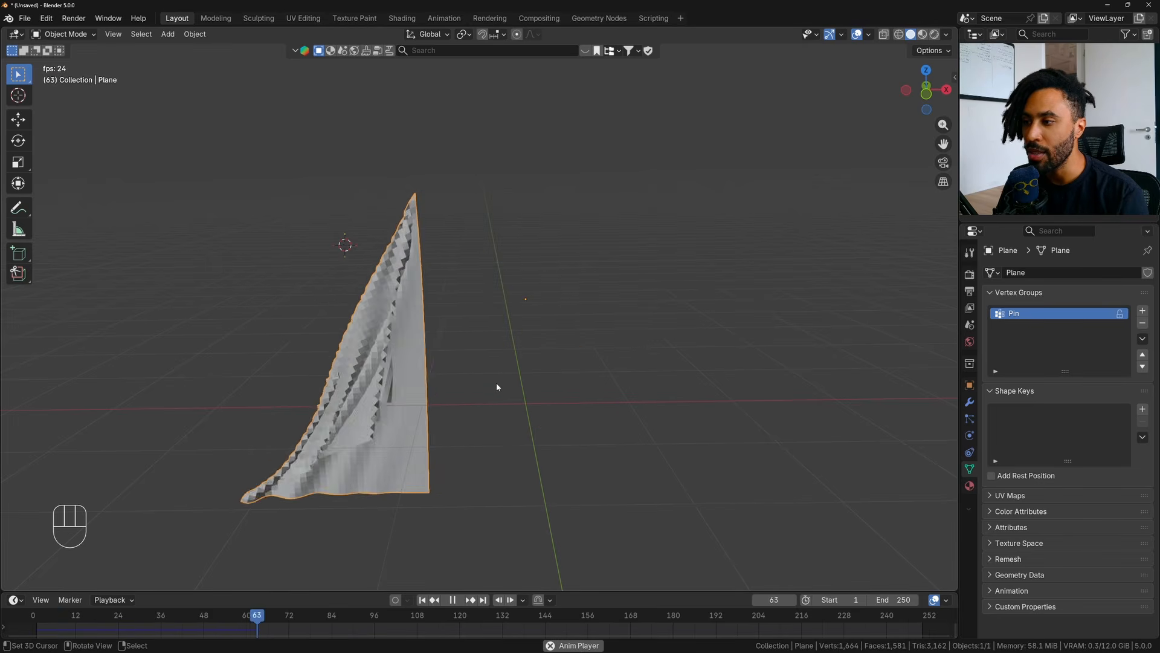
middle_click_drag(492, 396, 492, 327, "shift")
scroll(520, 357, "up", 5)
scroll(538, 283, "down", 6)
middle_click_drag(493, 327, 512, 312)
key("space")
left_click(423, 600)
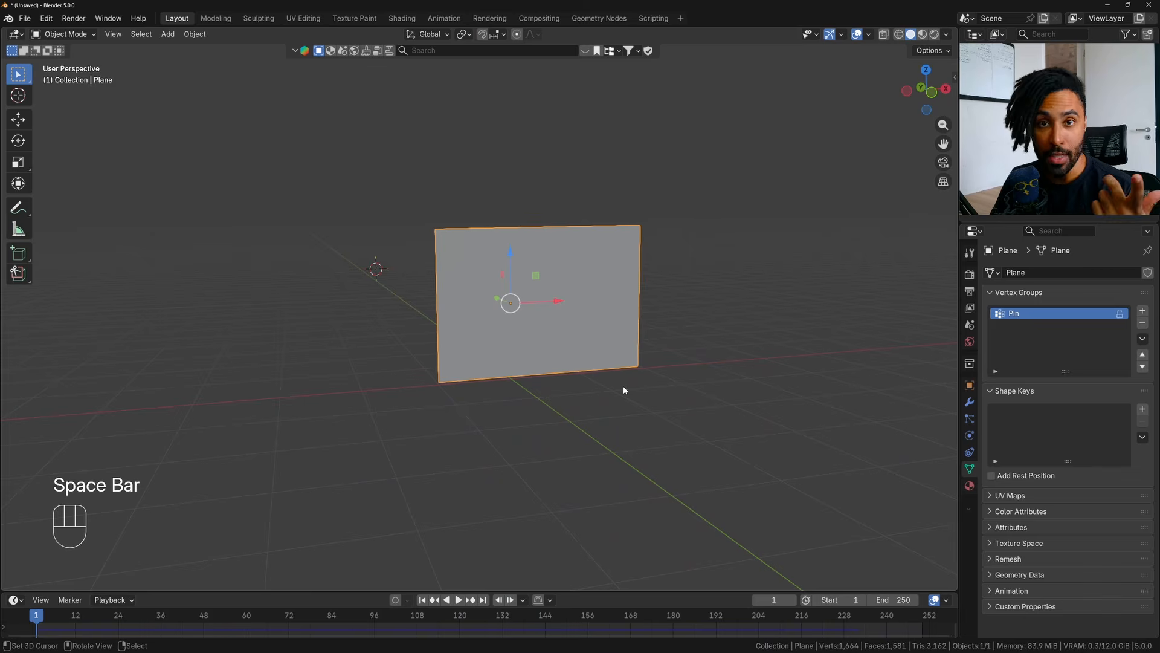
- Look over the cache and shape options in the plane's cloth physics settings and expand the Collisions settings
left_click(970, 437)
scroll(1013, 408, "down", 12)
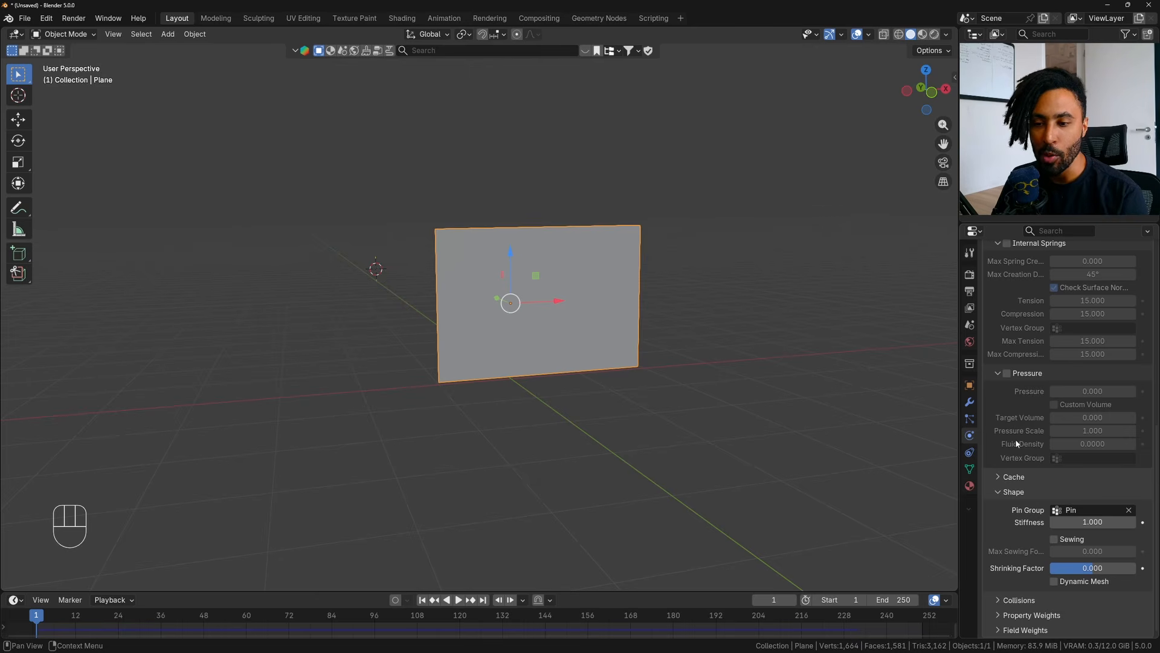
left_click(1015, 477)
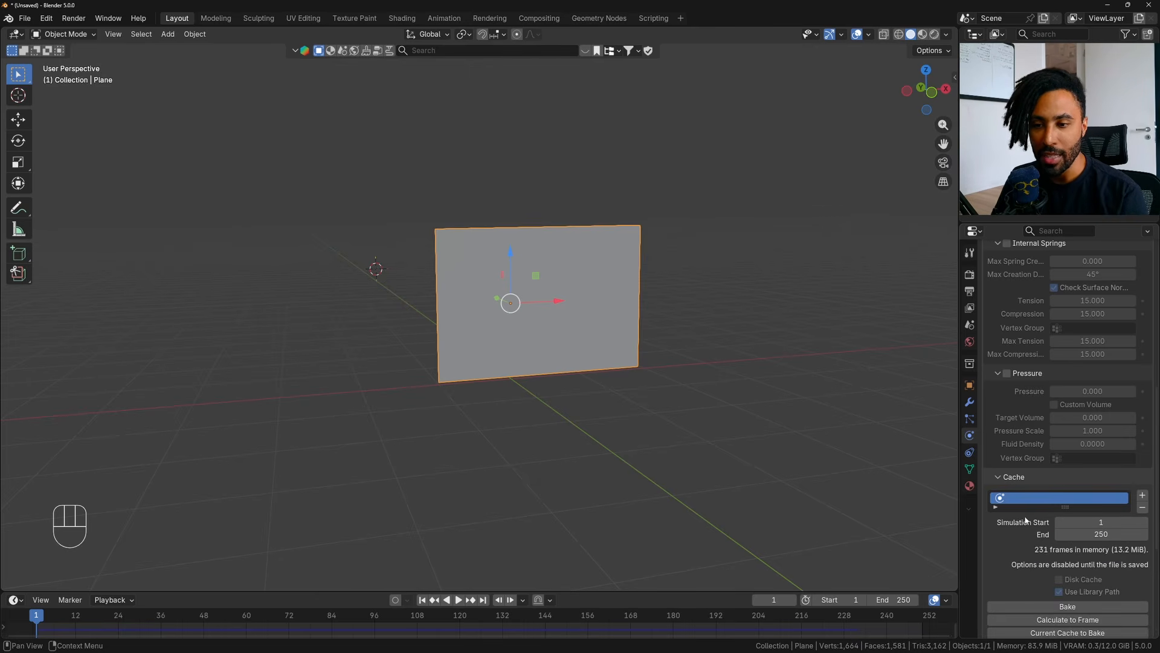
left_click(1015, 478)
scroll(1010, 492, "up", 4)
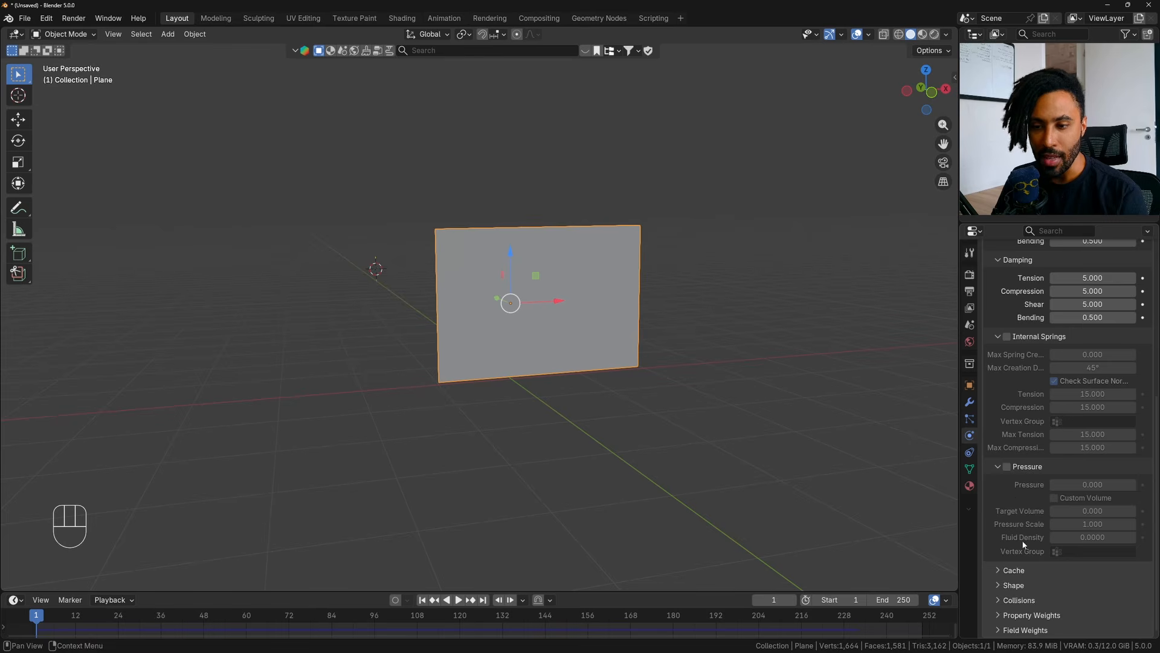
left_click(1020, 600)
scroll(1011, 556, "down", 6)
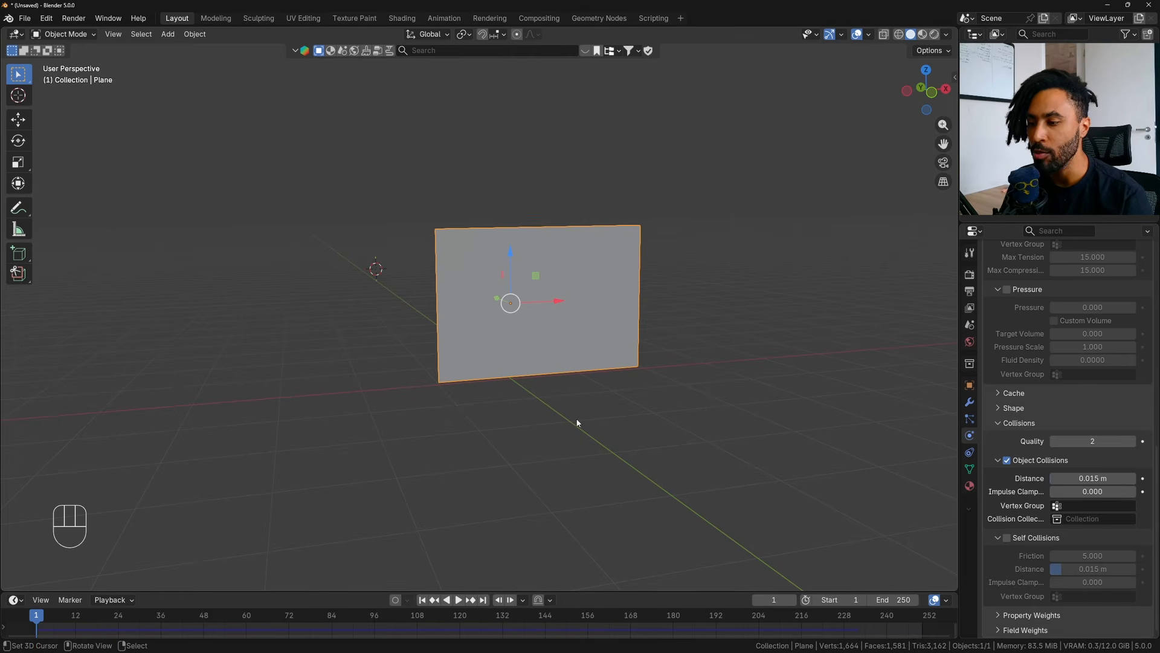
- Play the cloth simulation, examine up close whether the hanging plane passes through itself, and return the timeline to frame 1
key("space")
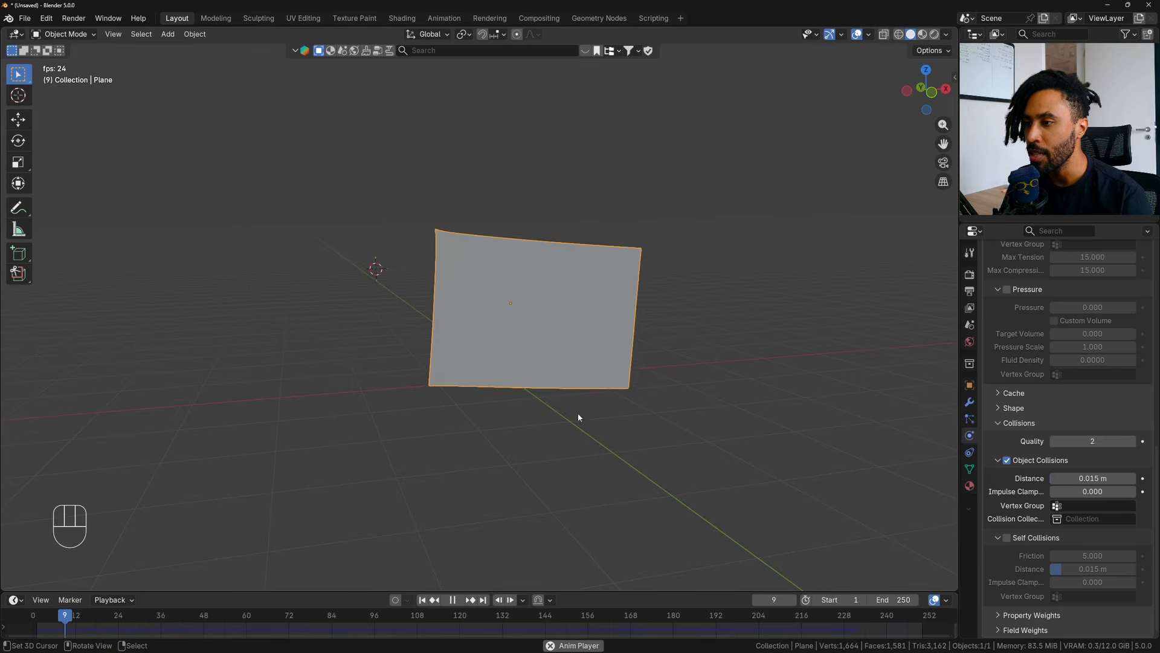
middle_click_drag(577, 414, 621, 396, "shift")
scroll(619, 396, "up", 3)
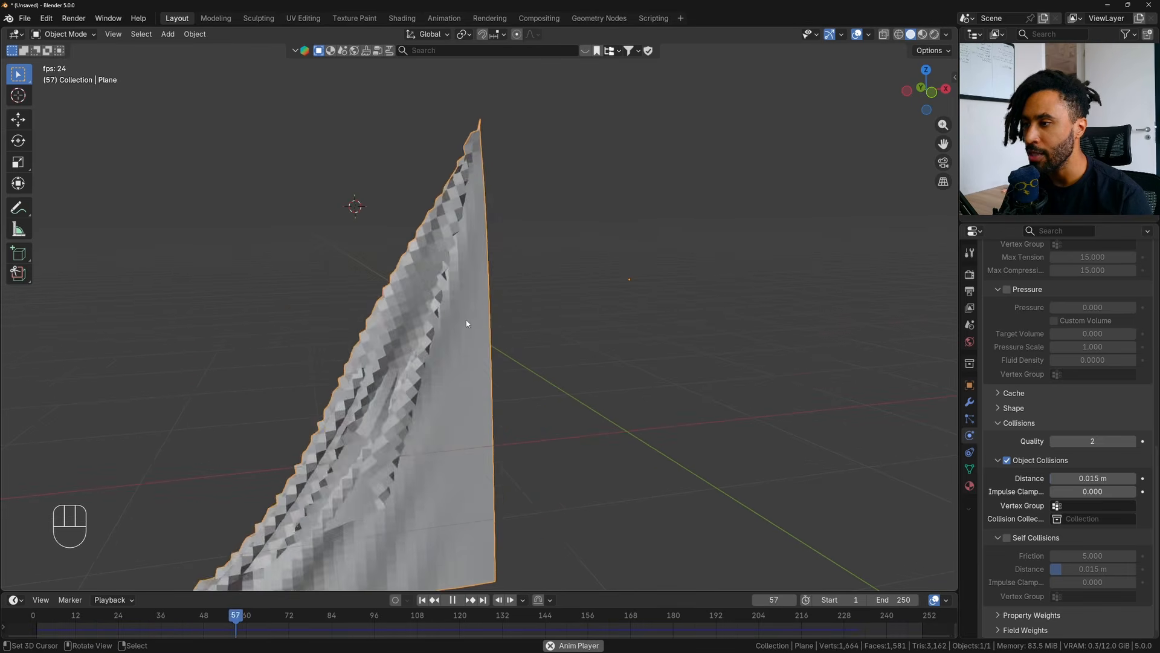
key("space")
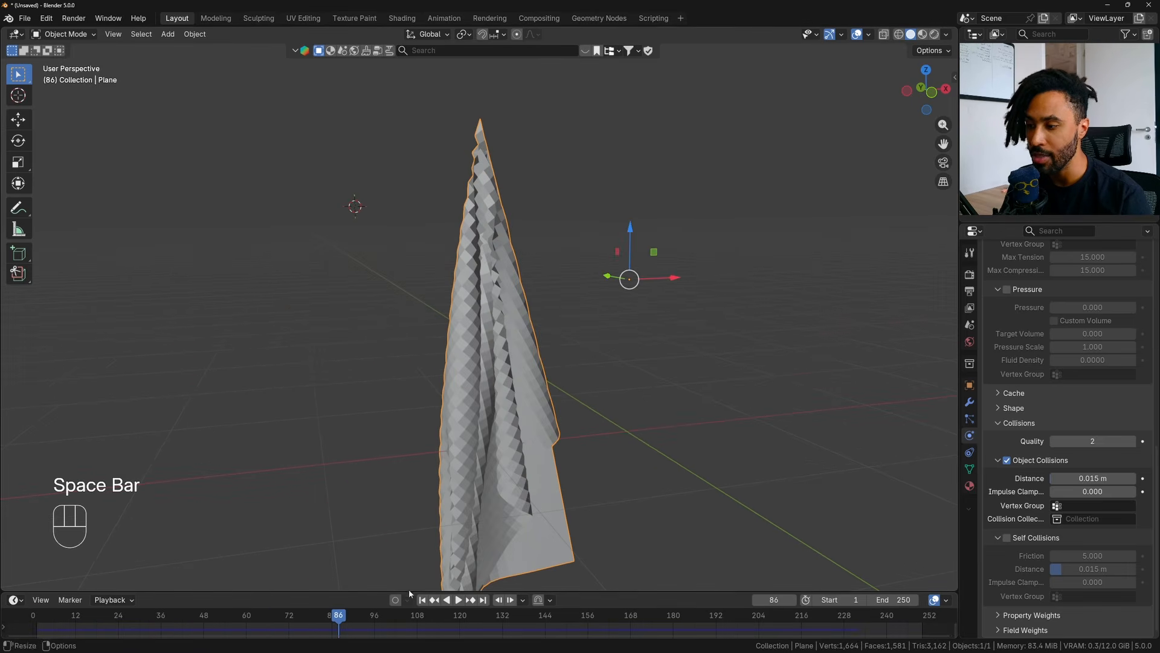
left_click(423, 600)
- Enable Self Collisions for the plane's cloth, play the simulation to check its folds, and return to frame 1
left_click(1009, 538)
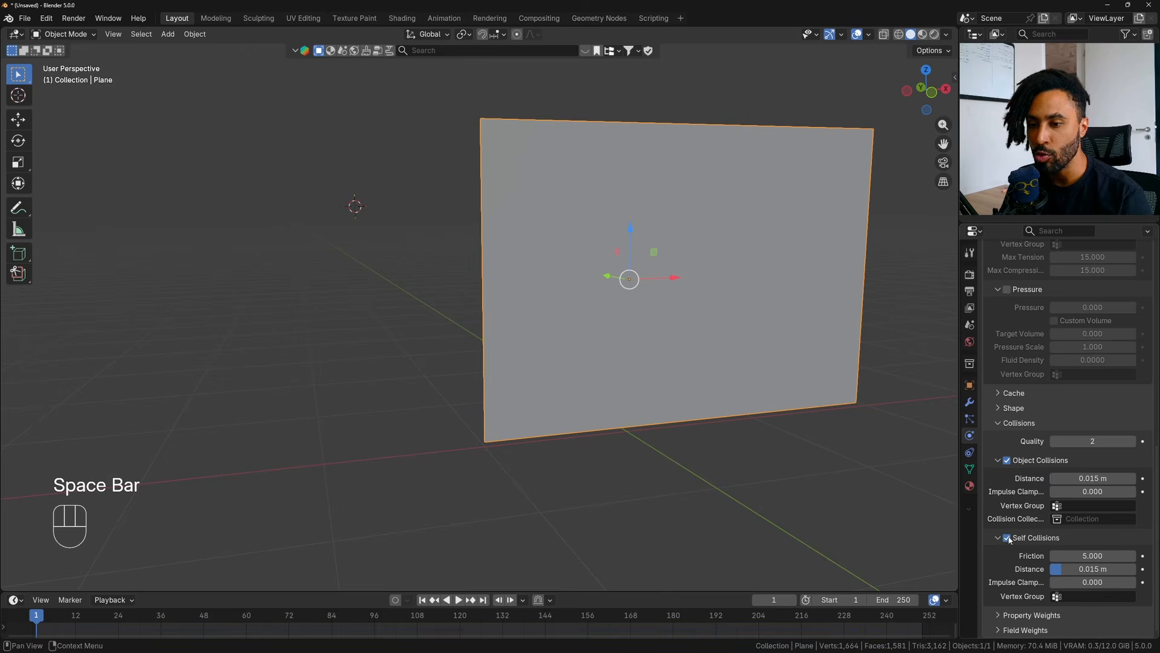
key("space")
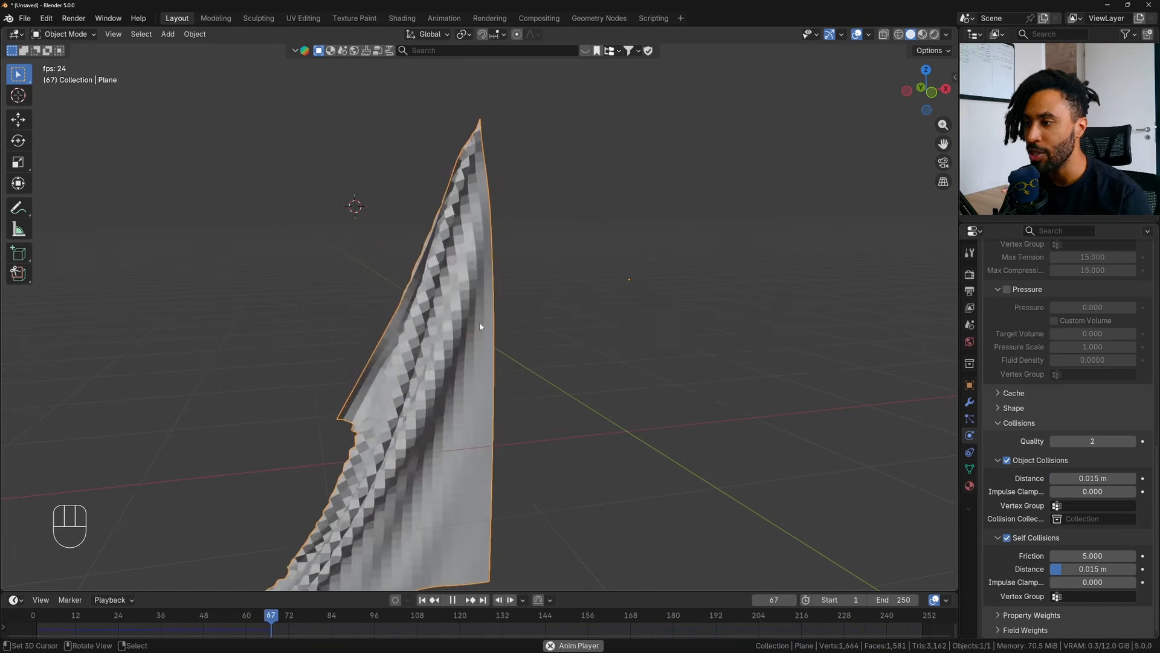
middle_click_drag(548, 317, 521, 330)
key("space")
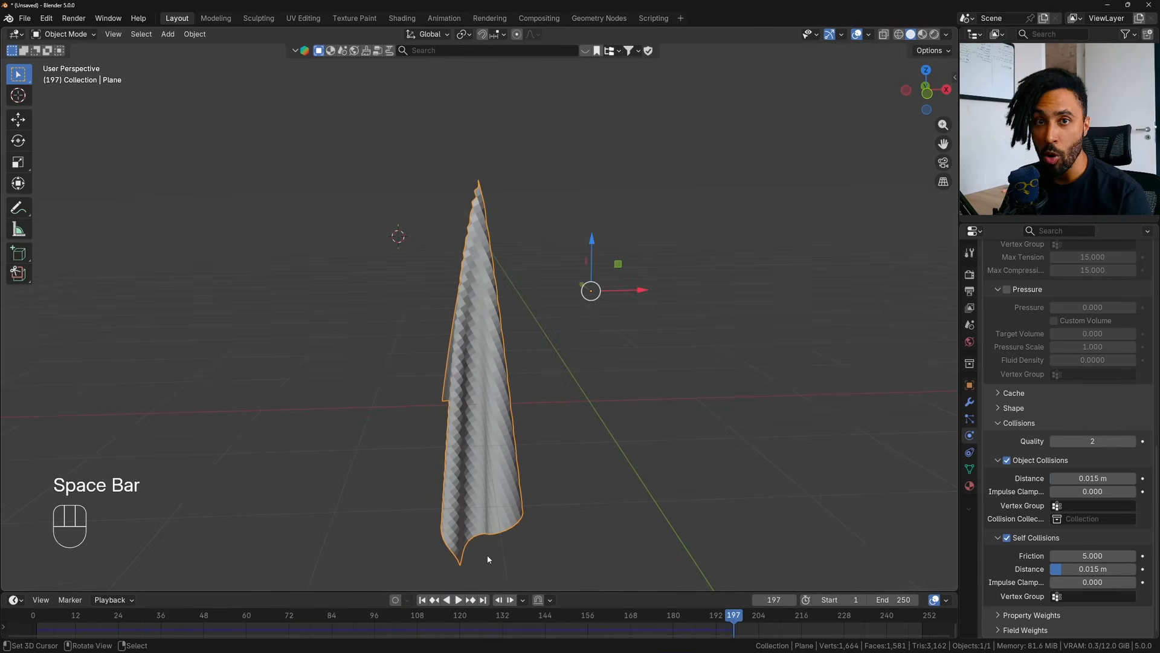
left_click(422, 599)
- In Edit Mode, assign the plane's lower-left corner vertex to the Pin vertex group with weight 1.000 and select the group's vertices to check
key("Tab")
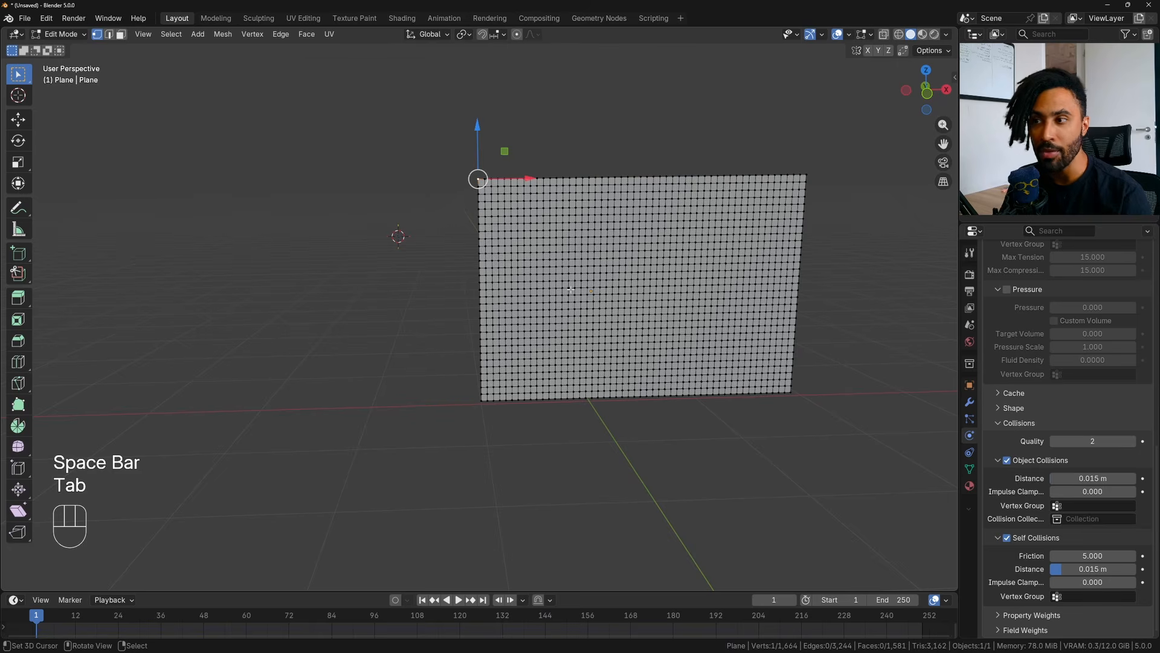
left_click(477, 401)
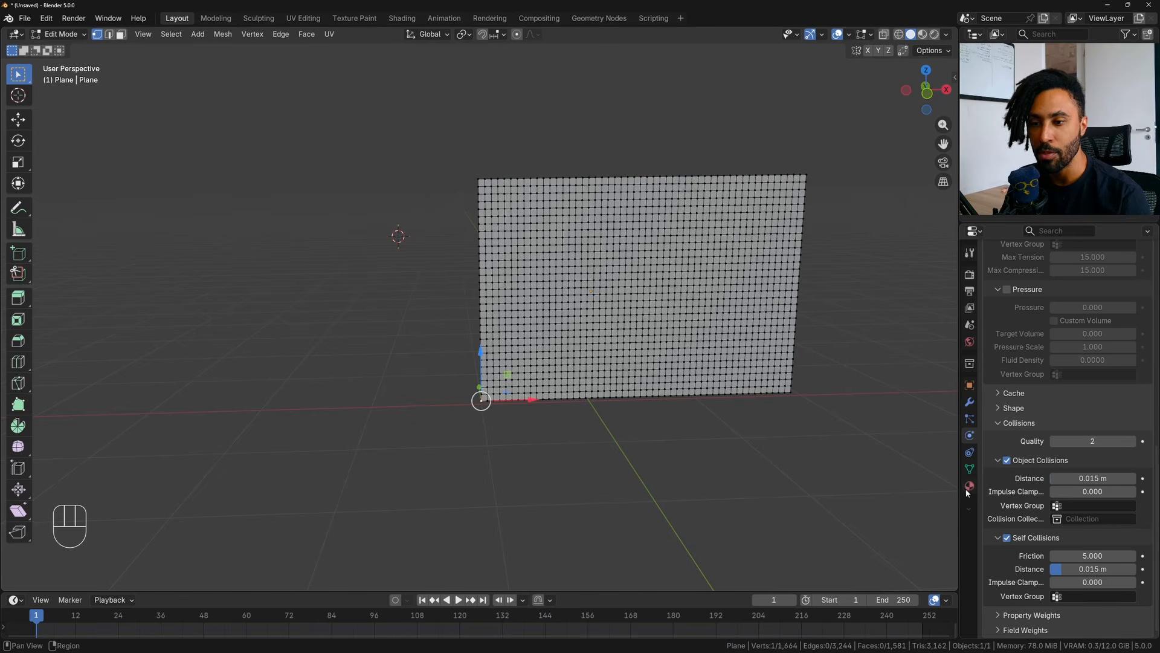
left_click(970, 469)
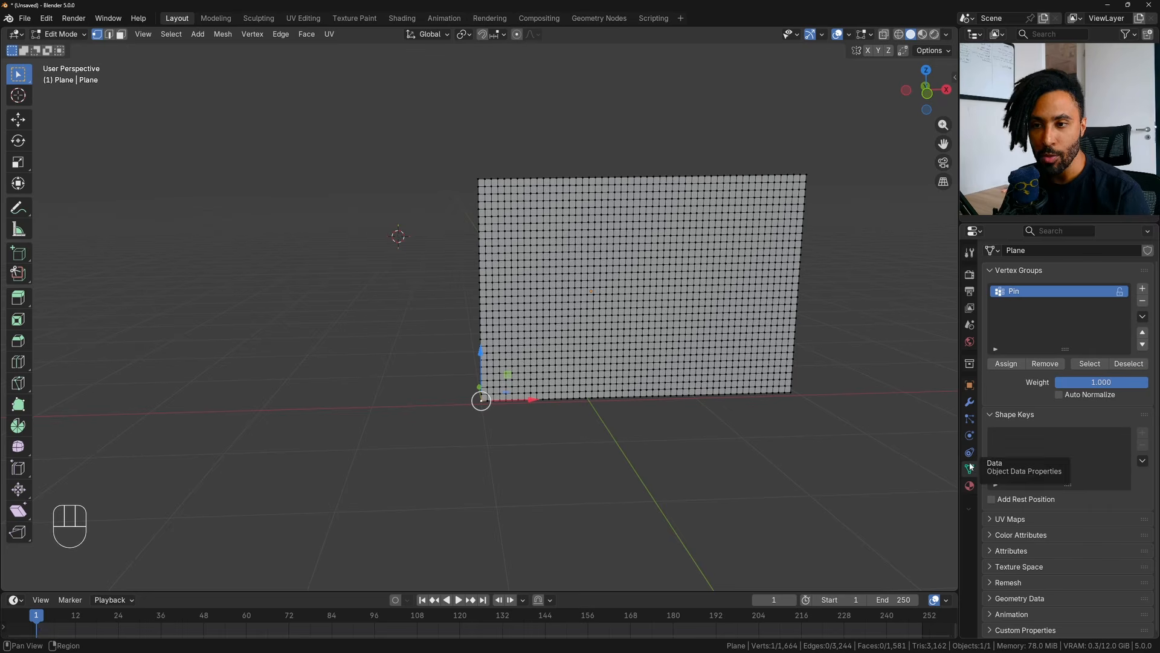
left_click(1009, 364)
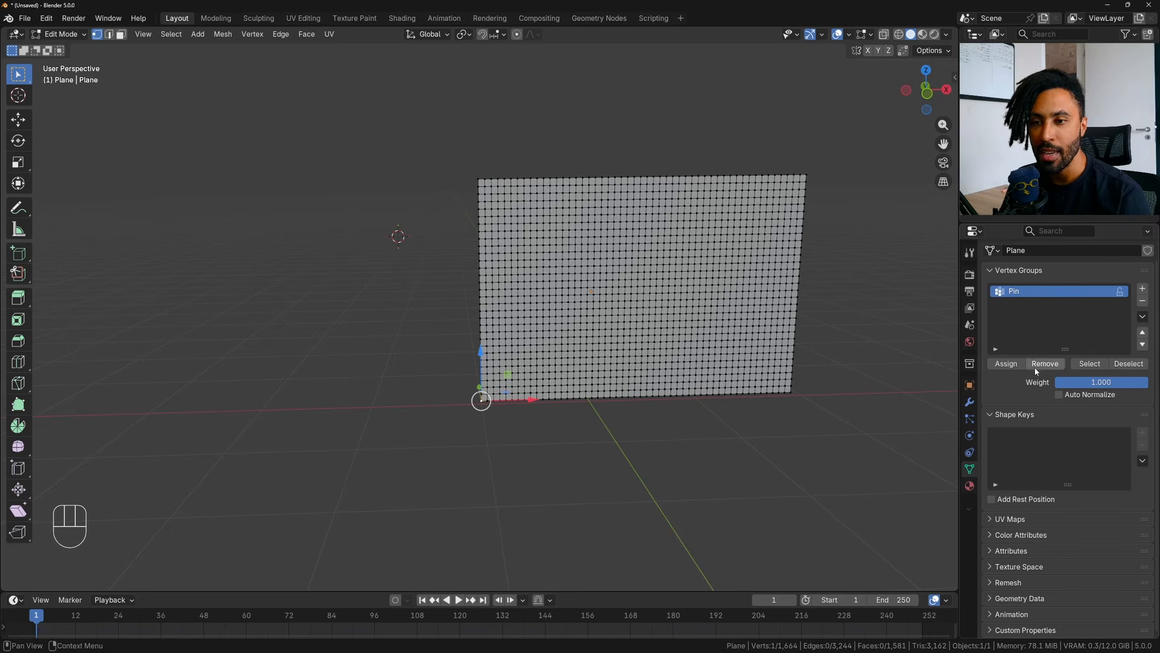
left_click(1095, 364)
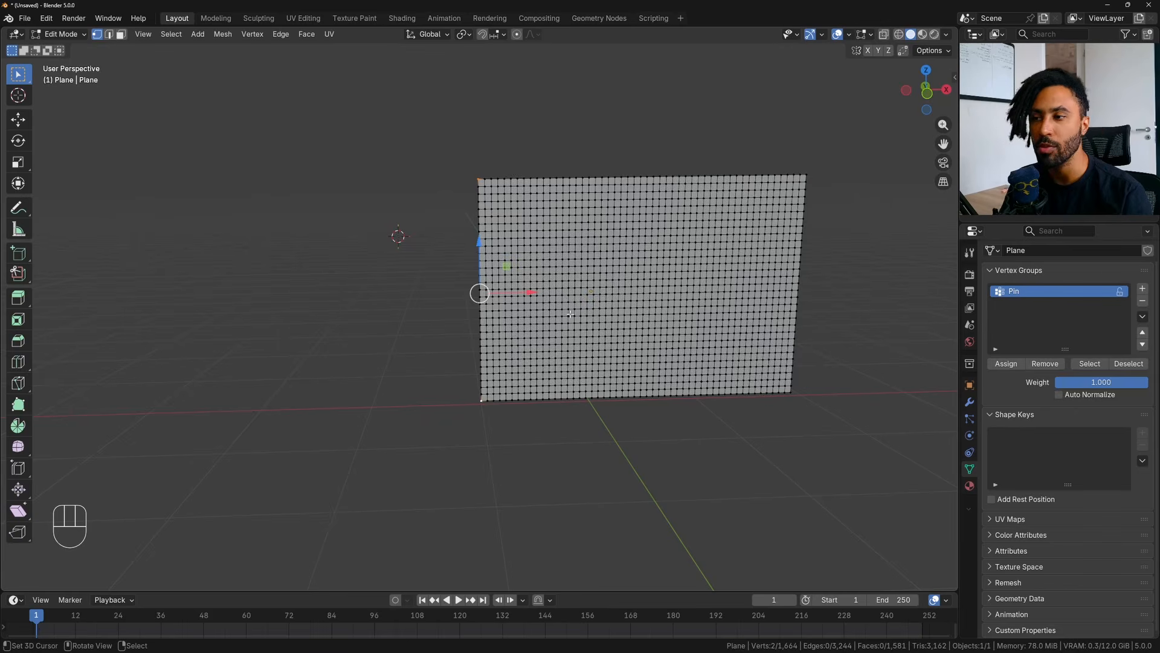
- Play the cloth simulation in Object Mode, examine how the plane hangs from its two pinned corners, and return to frame 1
key("Tab")
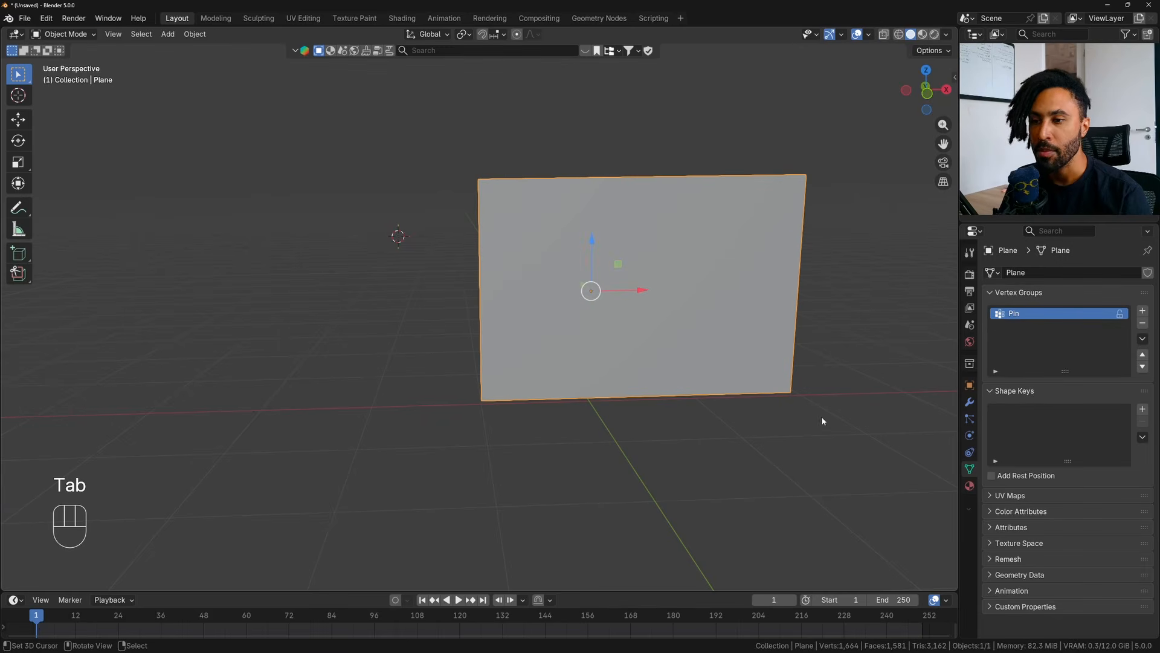
left_click(458, 600)
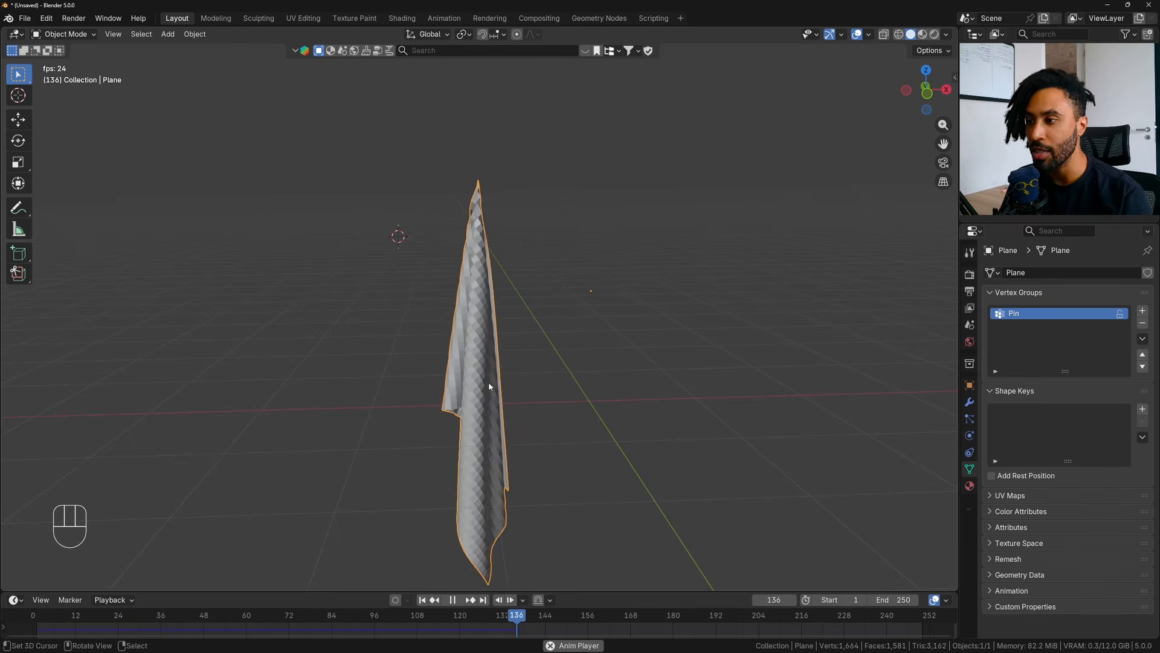
left_click(458, 601)
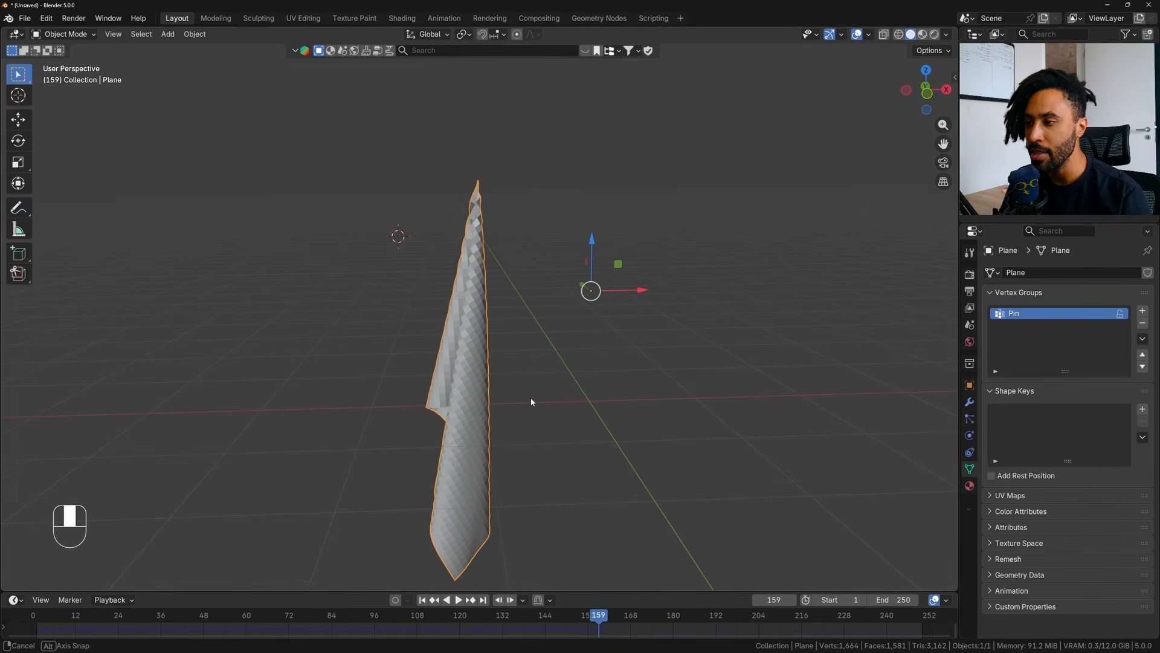
middle_click_drag(531, 401, 544, 403)
left_click(423, 600)
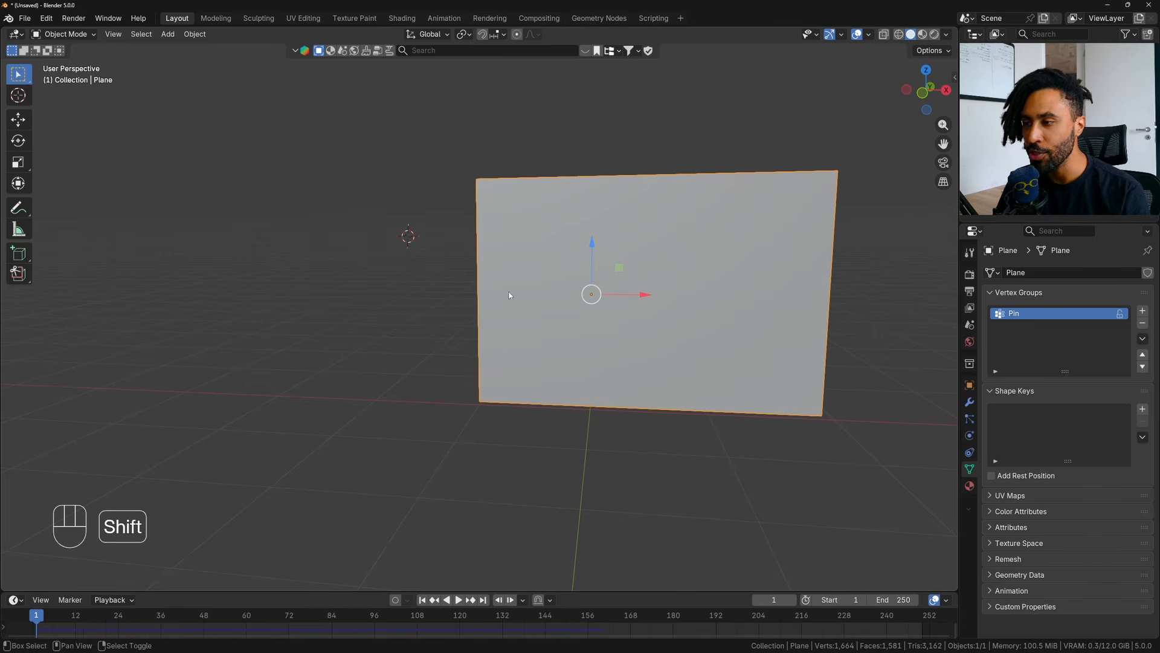
- Reset the 3D cursor to the world origin and add a Wind force field there
left_click_drag(408, 230, 381, 272)
key("shift+c")
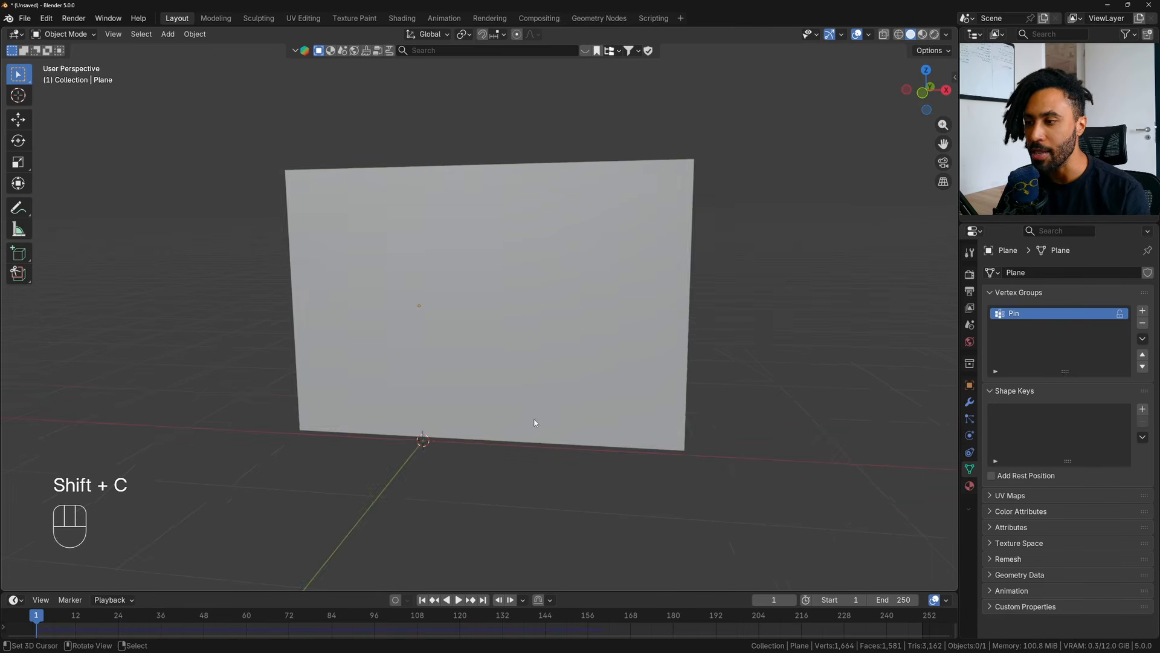
middle_click_drag(561, 447, 617, 414, "shift")
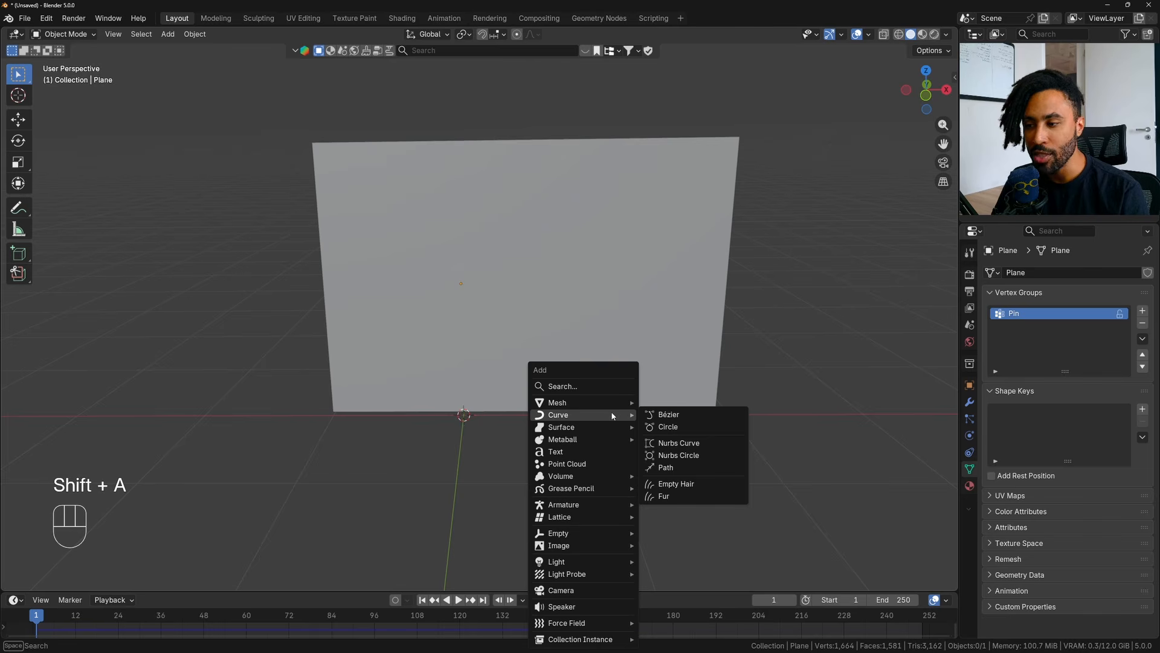
mouse_move(591, 427)
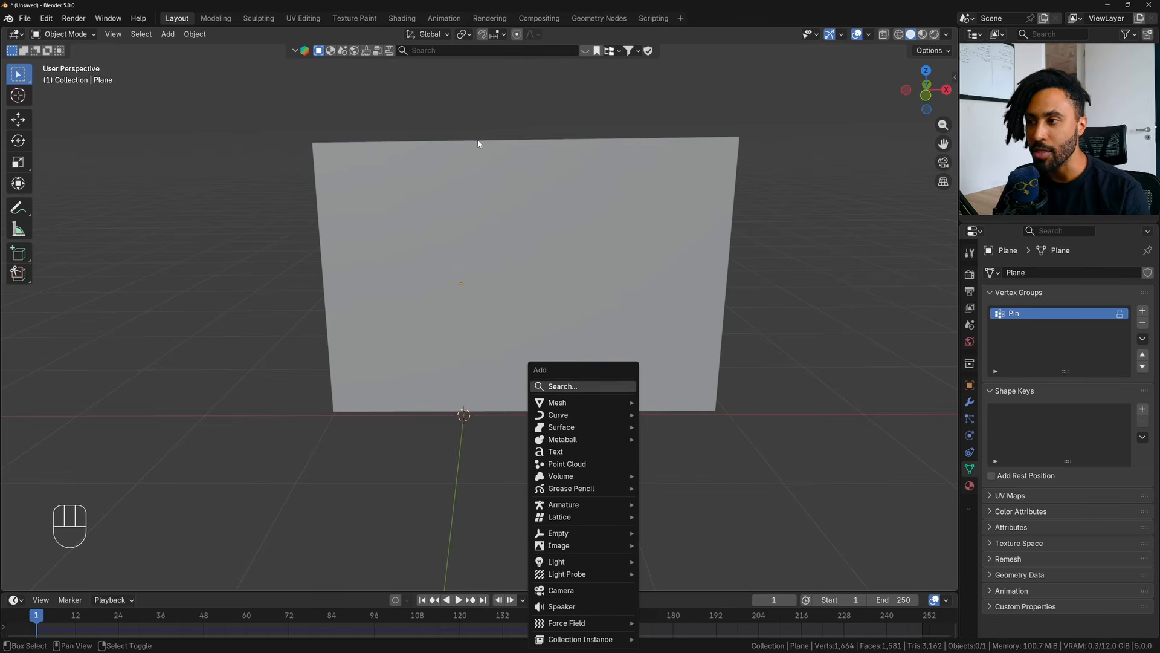
key("shift+a")
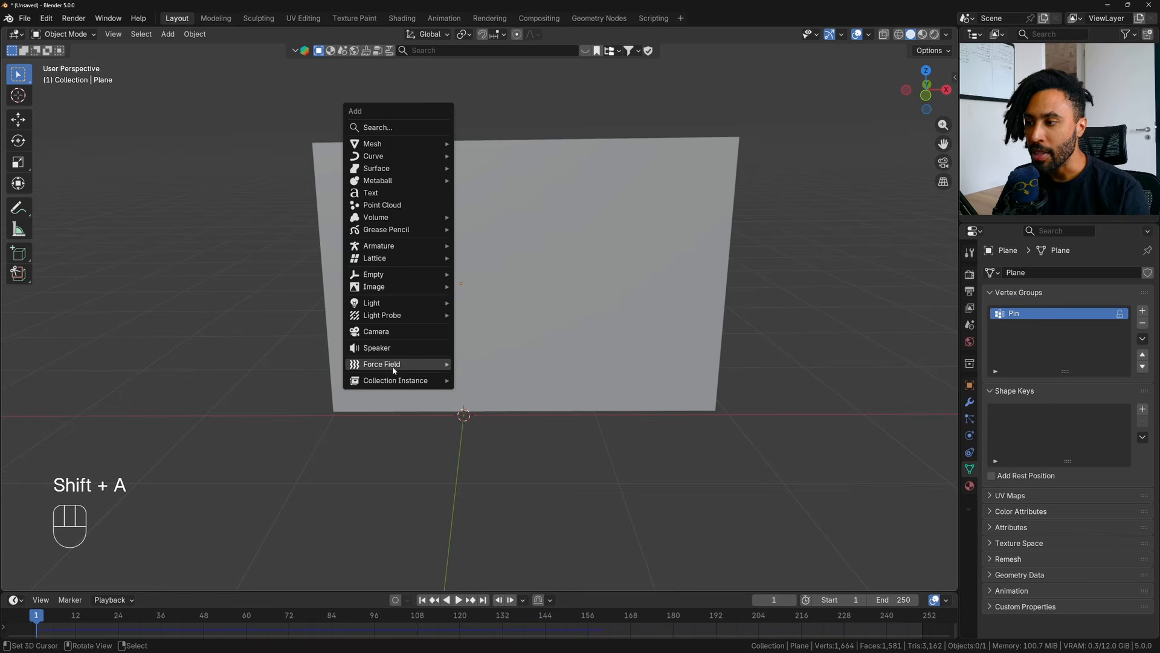
mouse_move(394, 371)
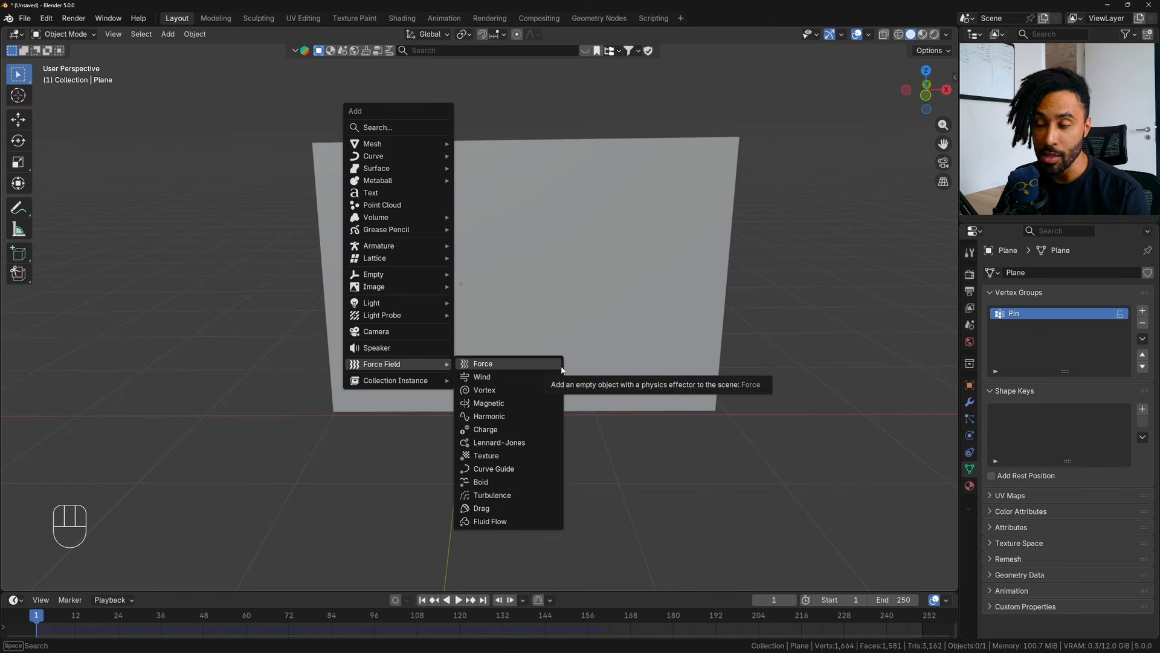
left_click(495, 378)
middle_click_drag(494, 378, 511, 359)
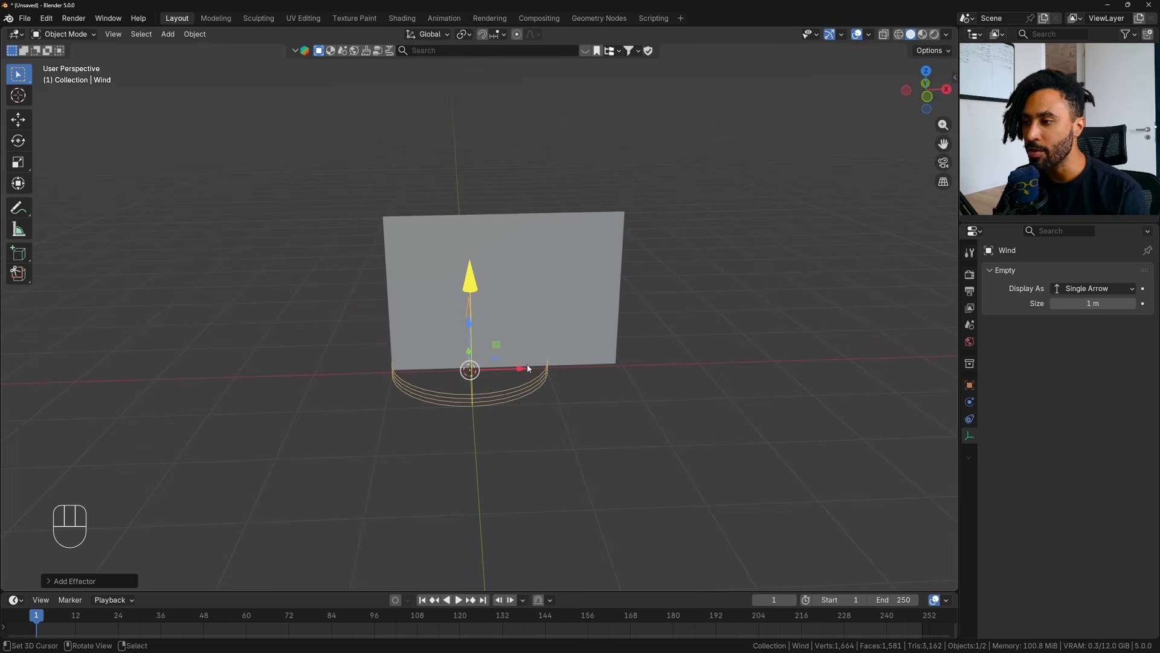
- Move the Wind force field along X beyond the plane's pinned edge and rotate it about Y so it blows toward the plane
left_click_drag(527, 369, 330, 392)
left_click(32, 140)
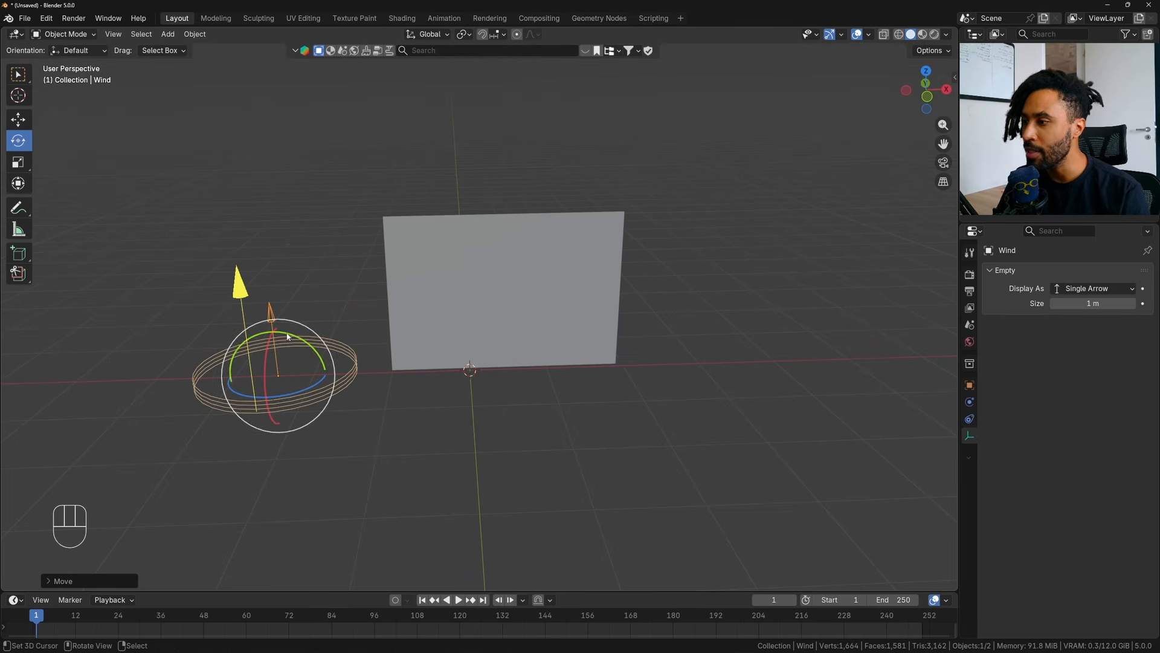
left_click_drag(288, 336, 347, 375)
left_click(28, 83)
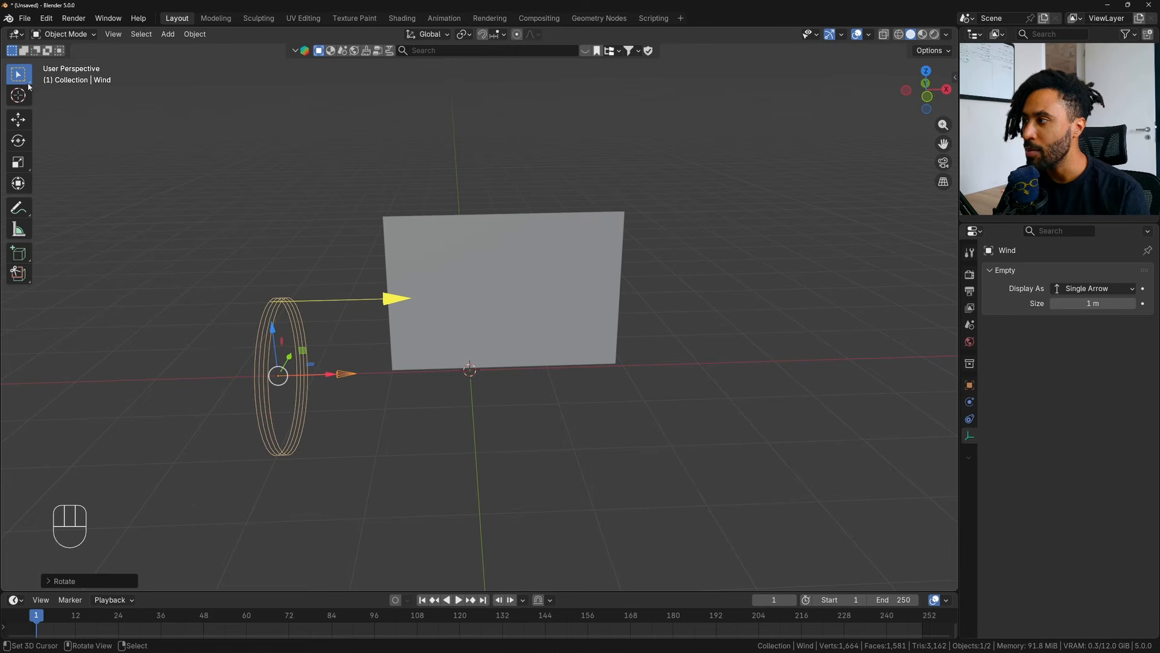
- Raise the Wind force field along Z to about the middle of the plane's height
key("g")
key("z")
left_click(348, 227)
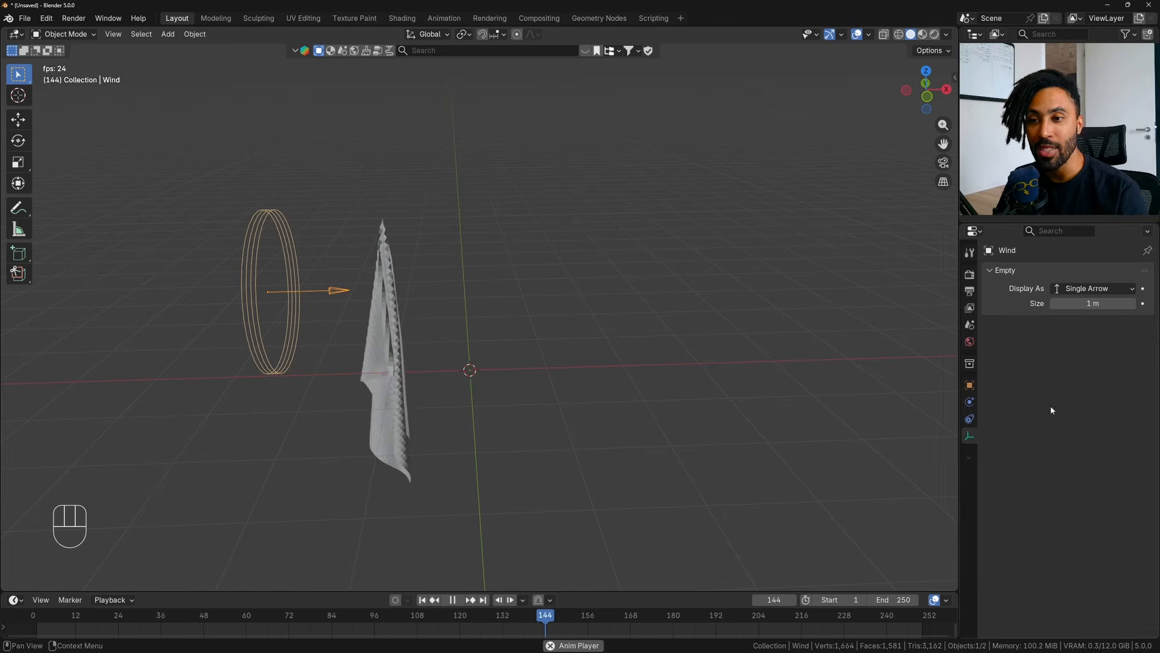
- Try Wind force field strengths of 10, 100 and 1000 in its physics settings while the cloth simulation plays
left_click(970, 418)
left_click(970, 404)
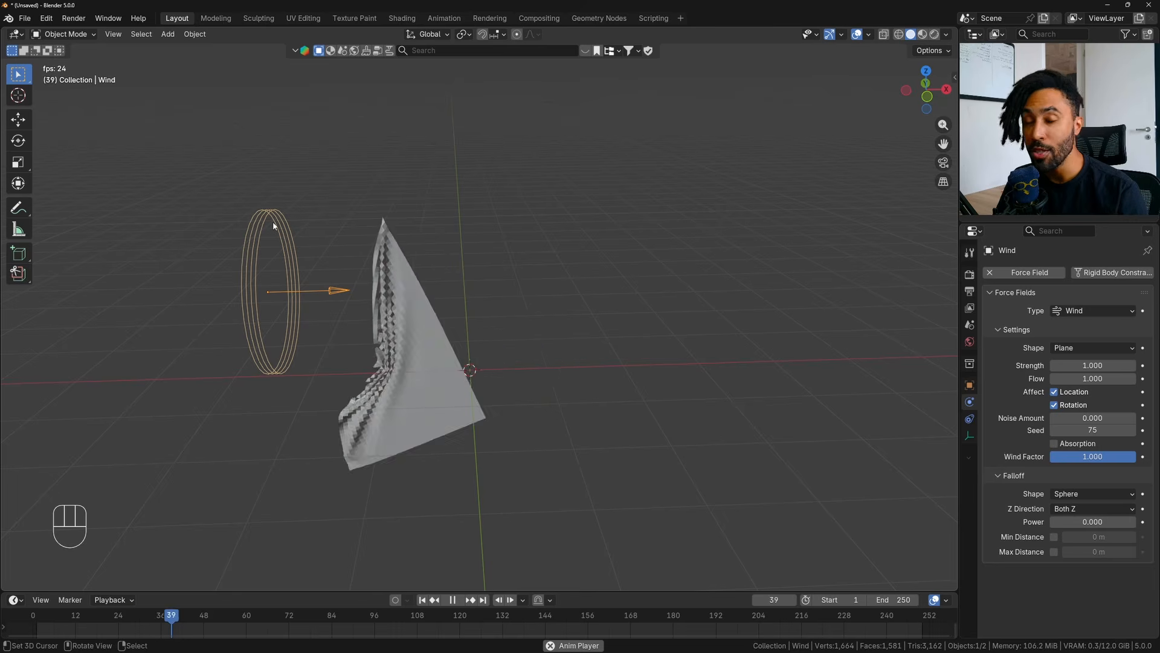
left_click(1086, 365)
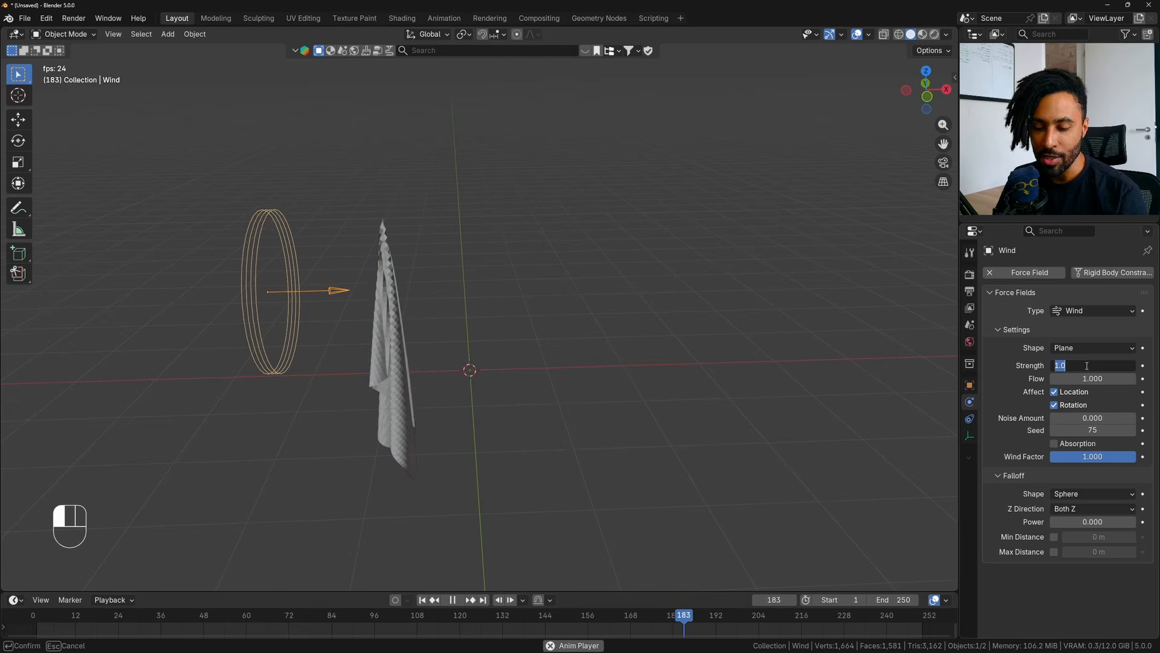
type("10")
key("Return")
left_click(1086, 366)
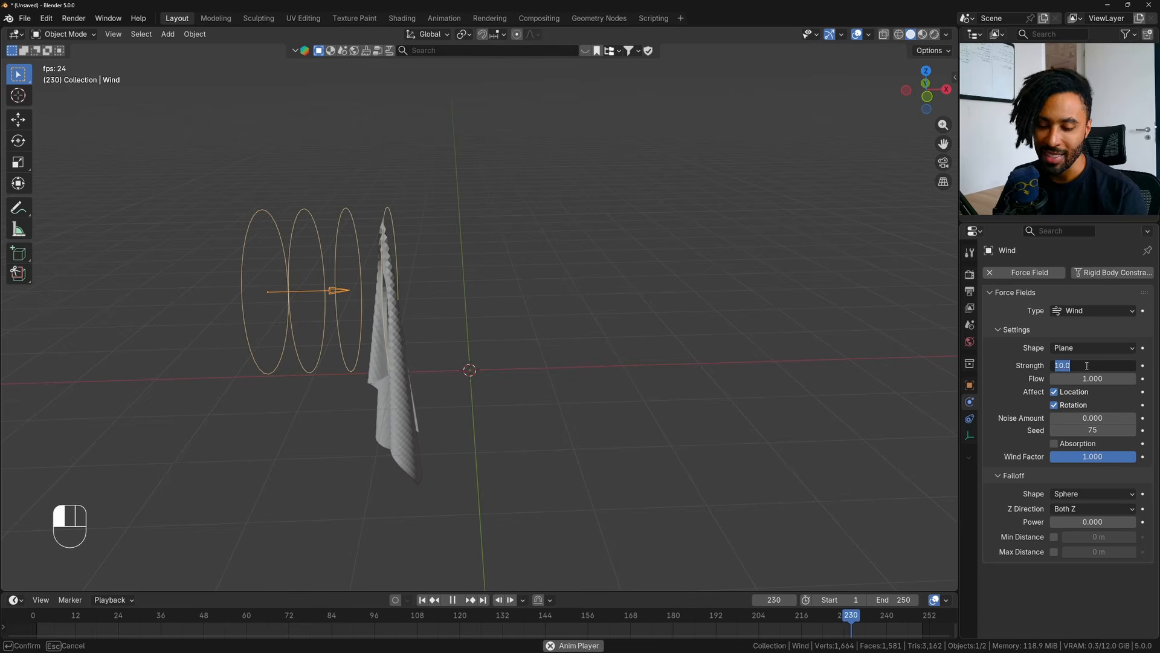
type("100")
key("Return")
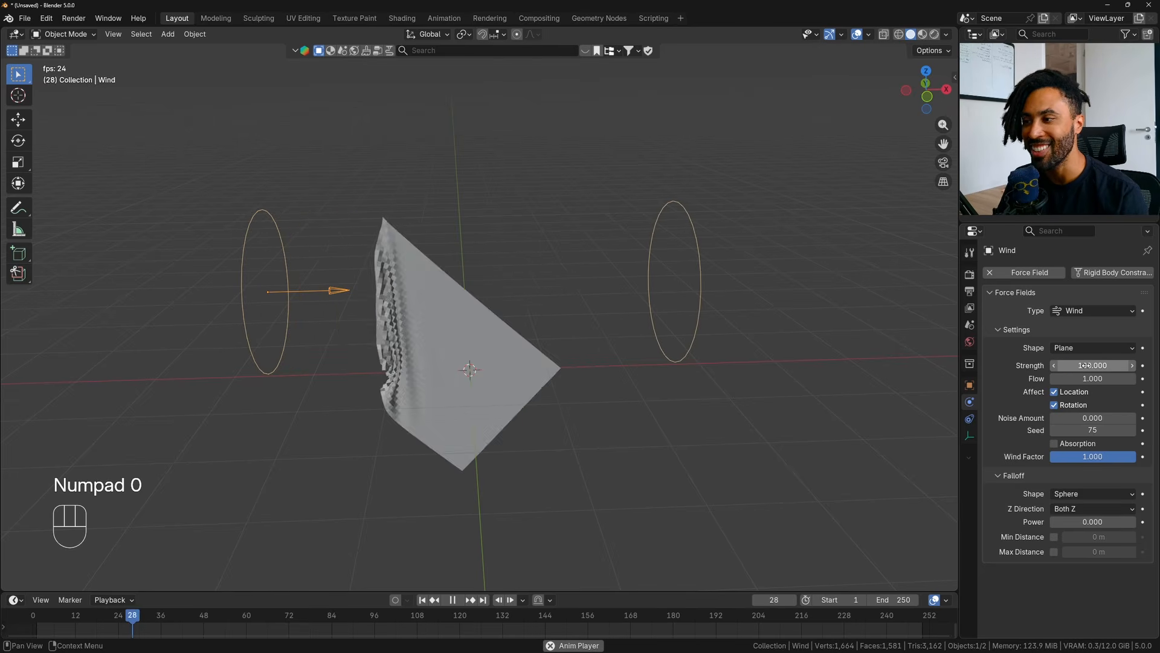
left_click(1086, 365)
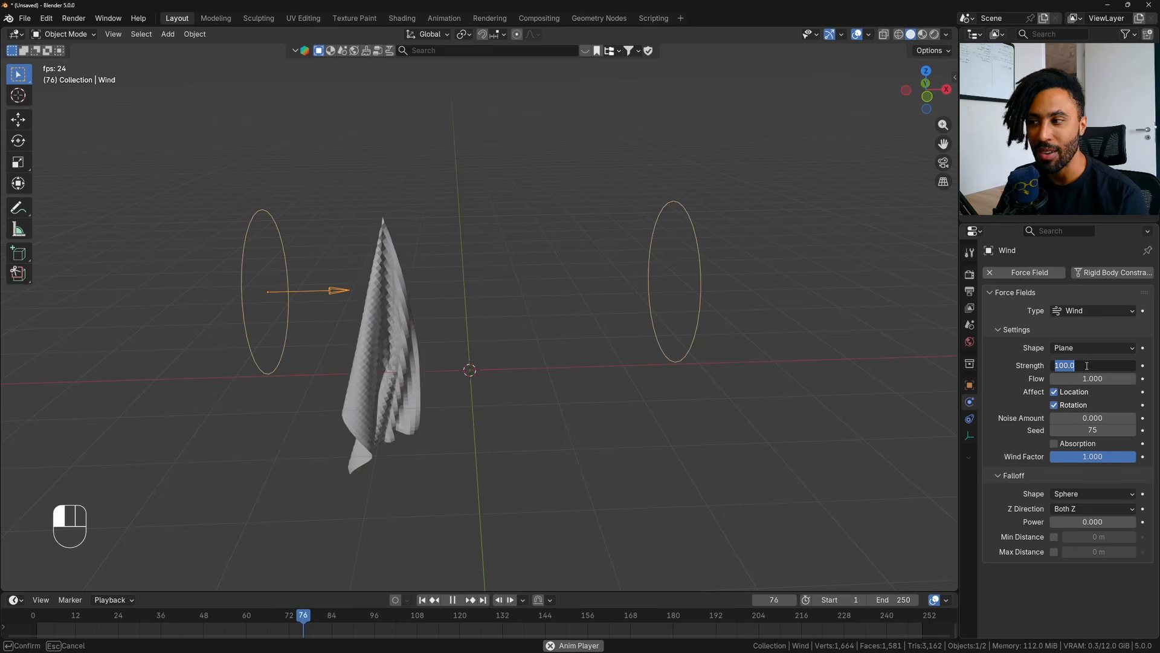
type("1000")
key("Return")
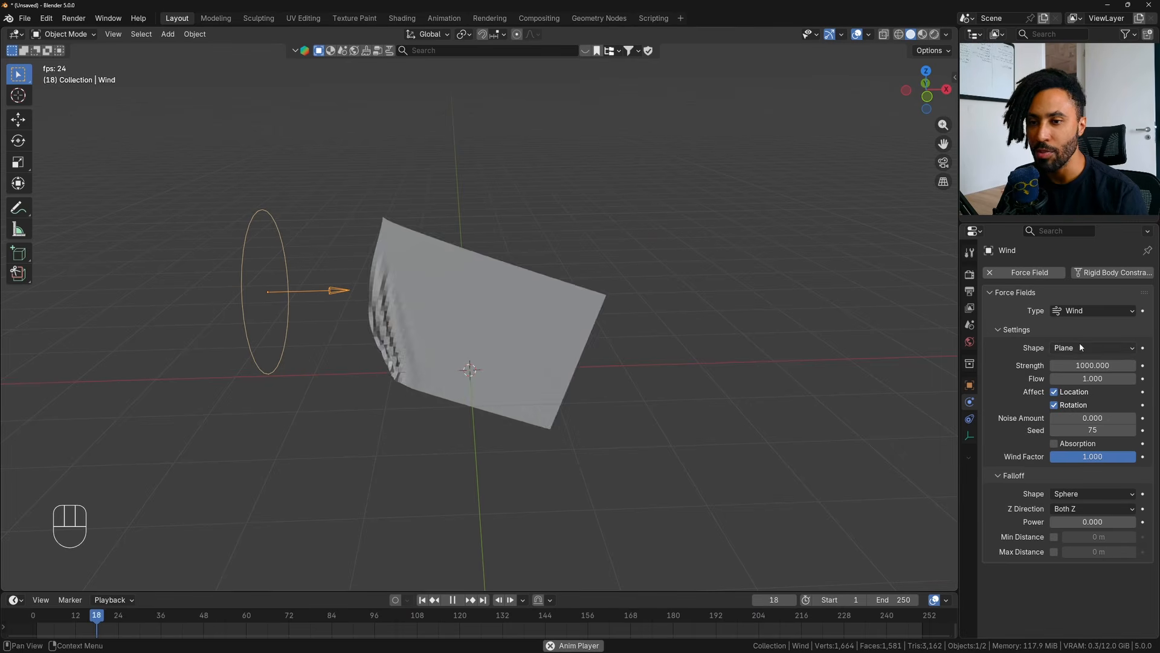
- Set the Wind force field's strength to 2000 and watch how the cloth flies during playback
left_click(1091, 365)
type("2000")
key("Return")
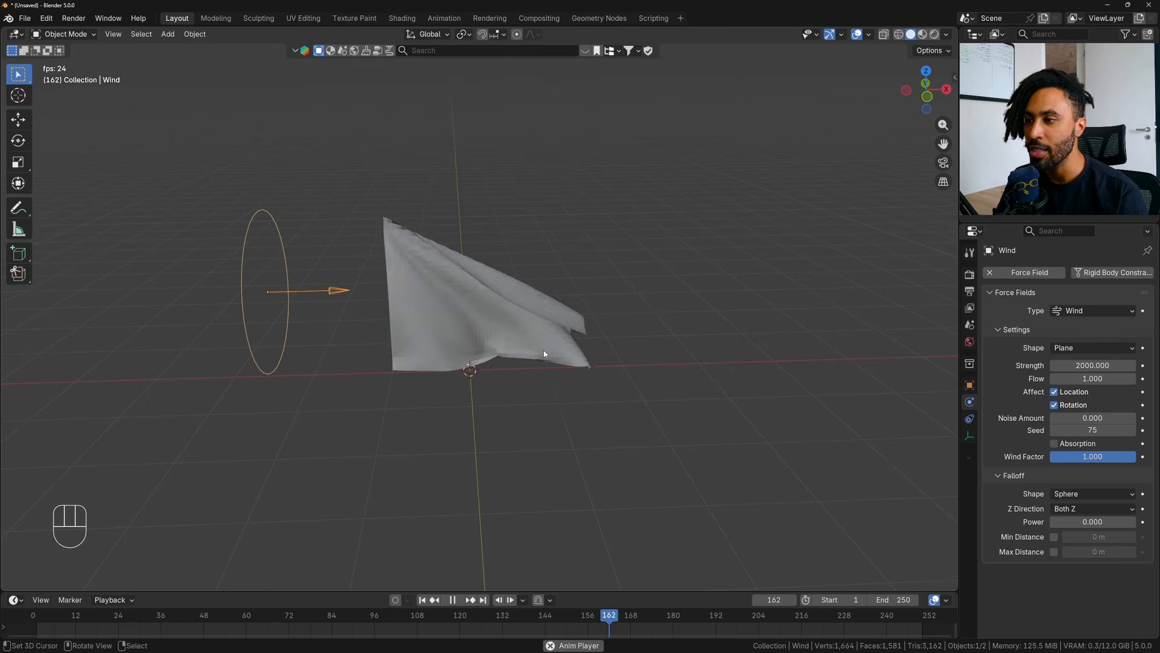
- Inspect the flying cloth from several angles during playback, stop it and set the Wind force field's strength to 3000
middle_click_drag(544, 350, 518, 362)
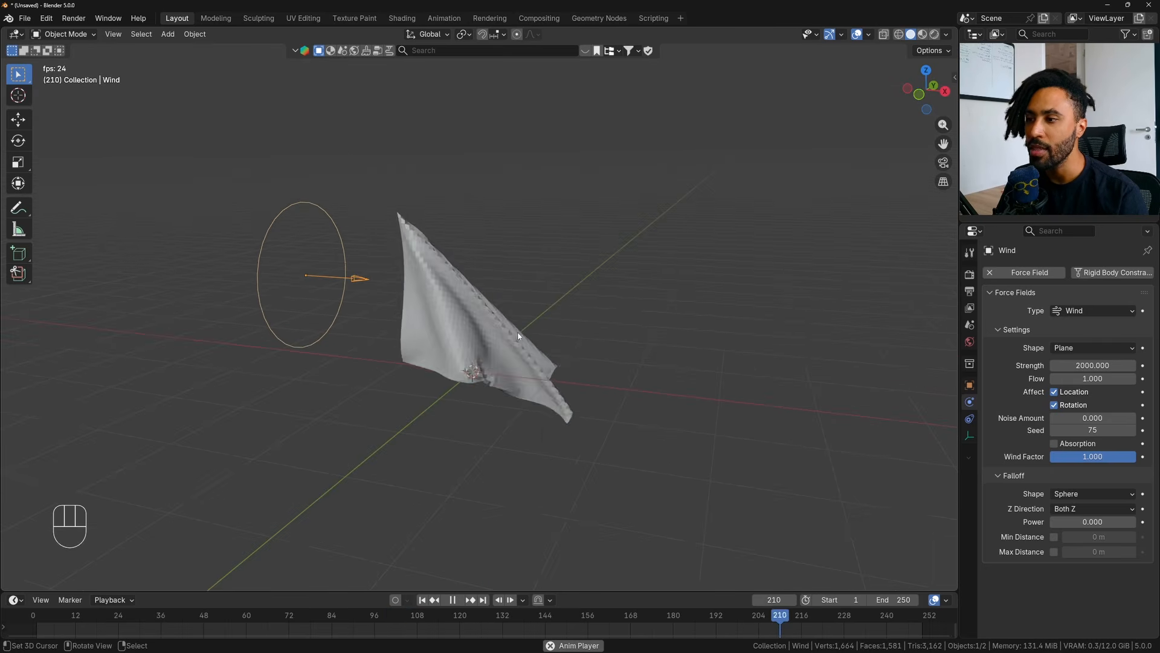
scroll(470, 313, "up", 3)
scroll(471, 313, "up", 2)
middle_click_drag(499, 315, 520, 341, "shift")
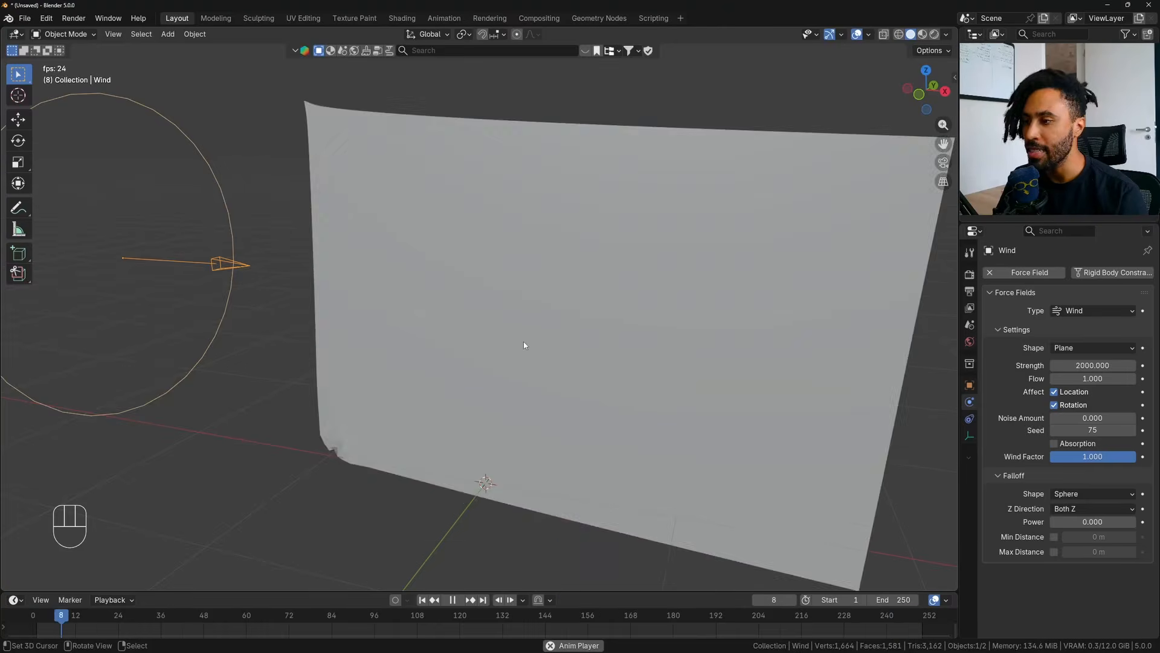
scroll(665, 384, "down", 4)
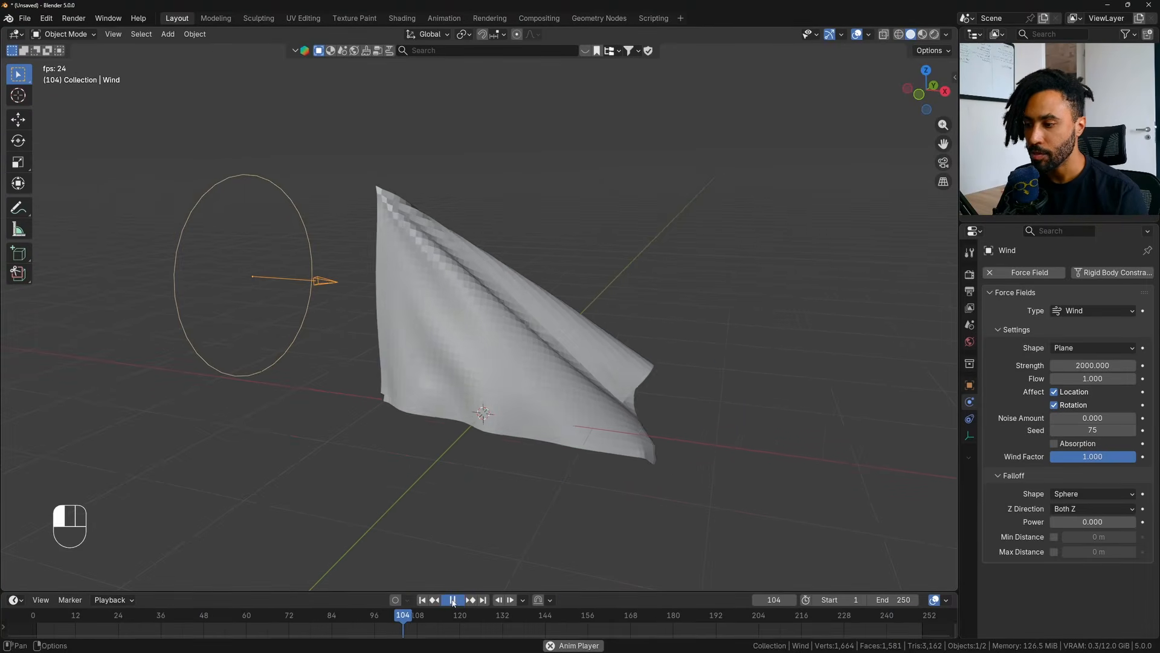
key("space")
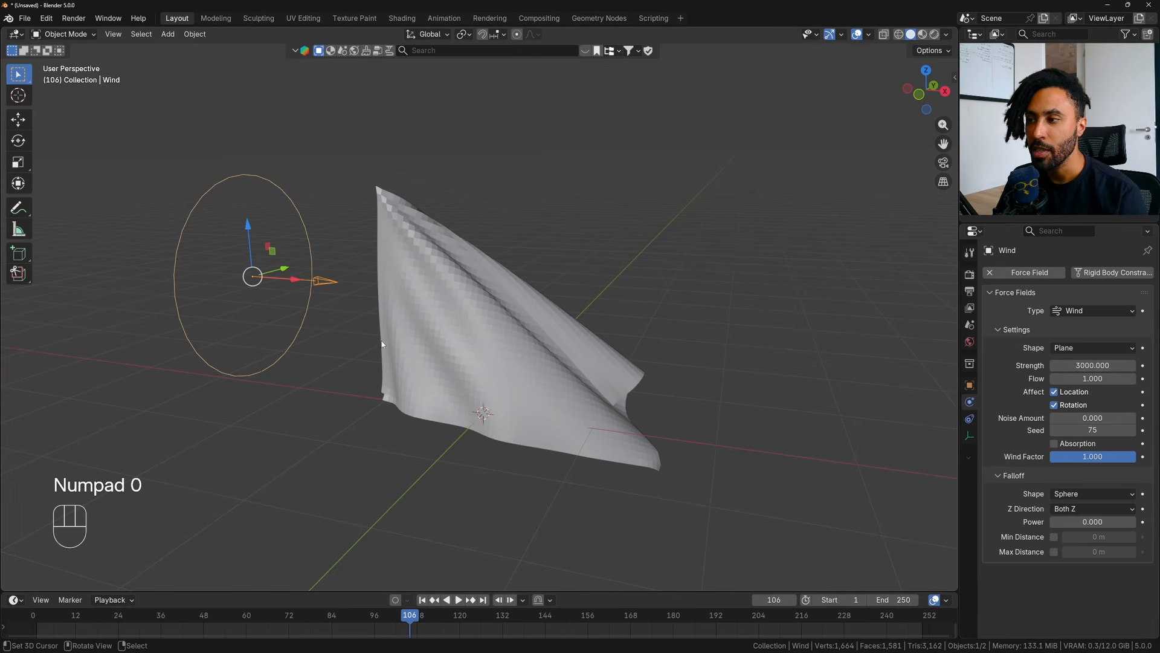
- Try subdividing the plane's entire mesh once more and replay the cloth simulation from the first frame
left_click(410, 336)
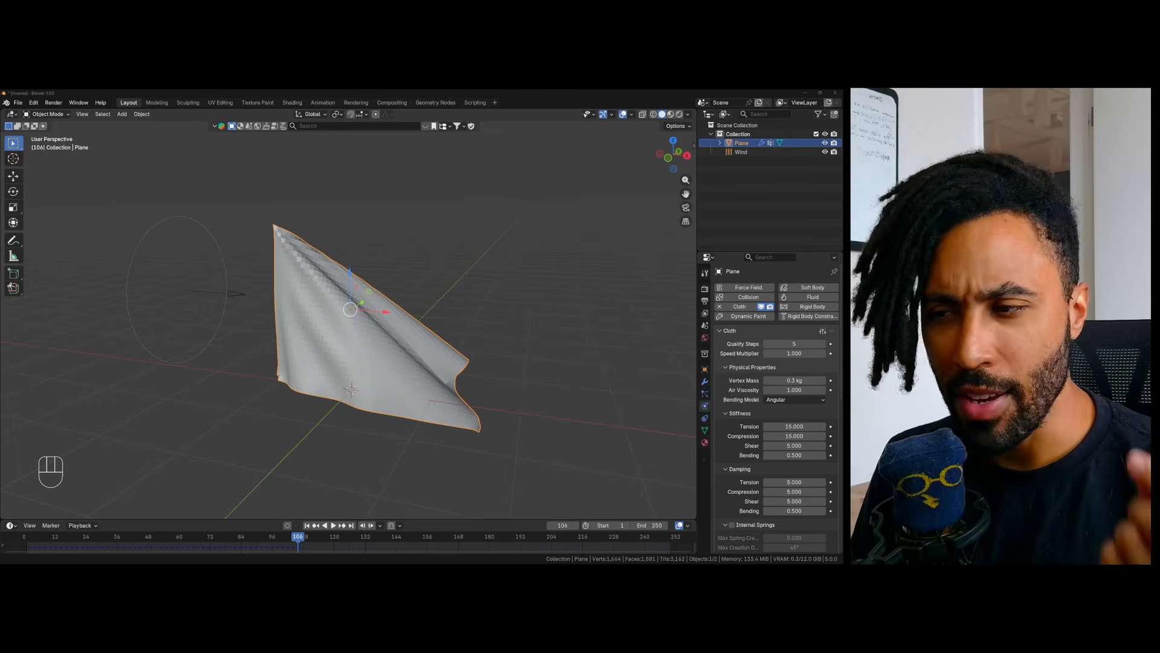
key("Tab")
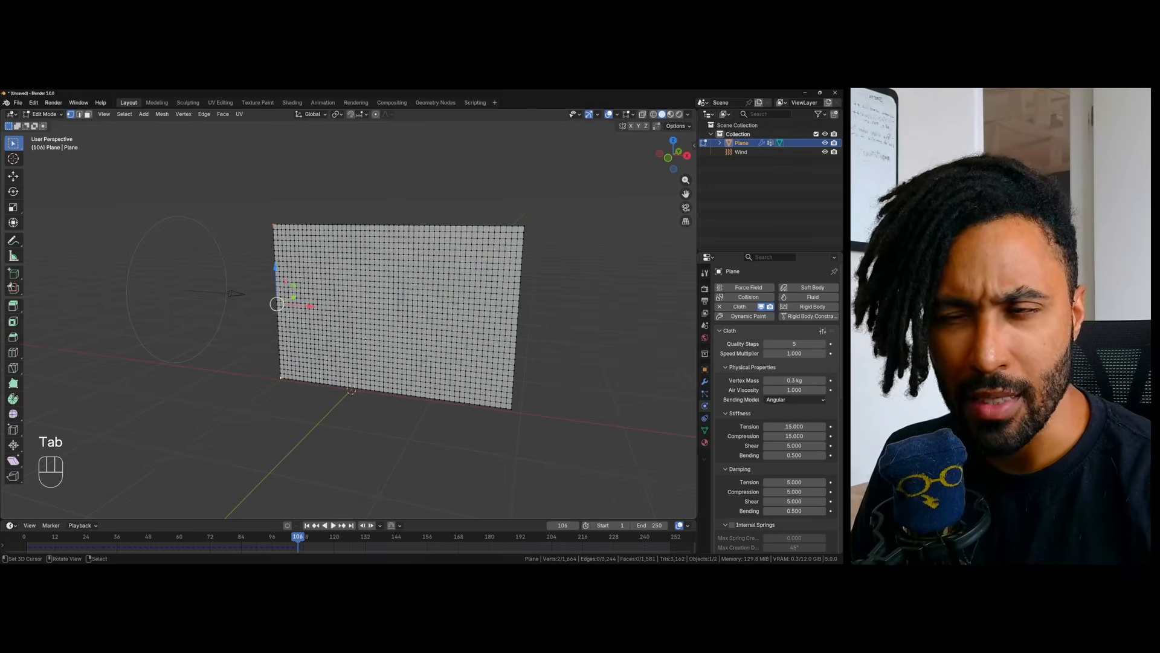
key("a")
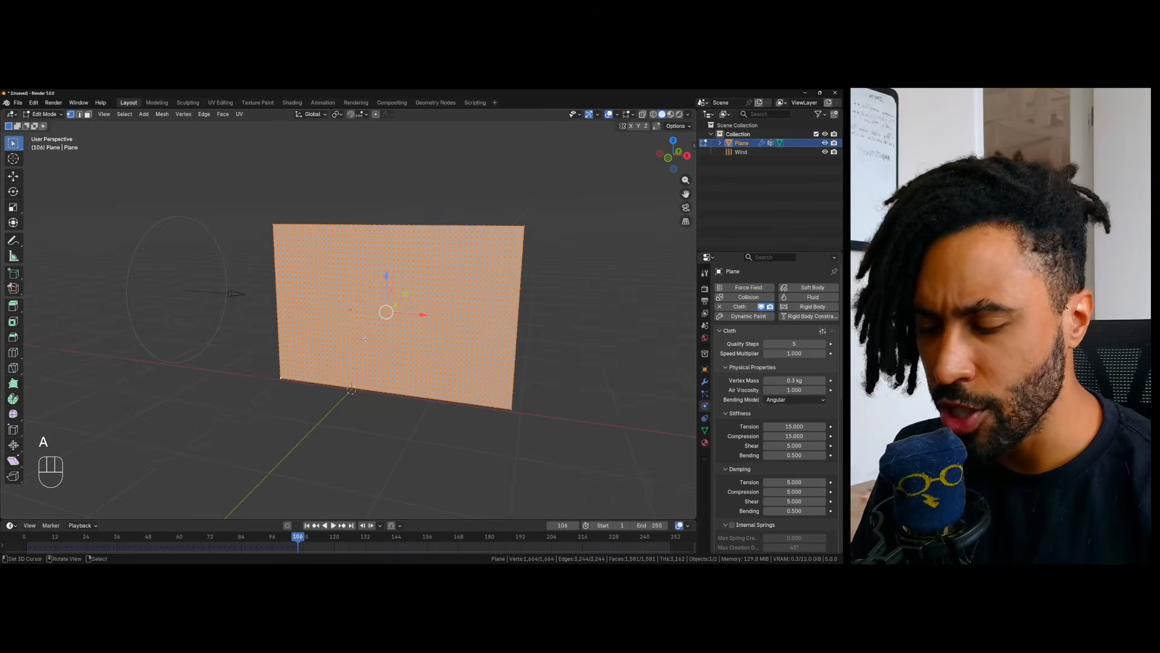
key("w")
left_click(366, 340)
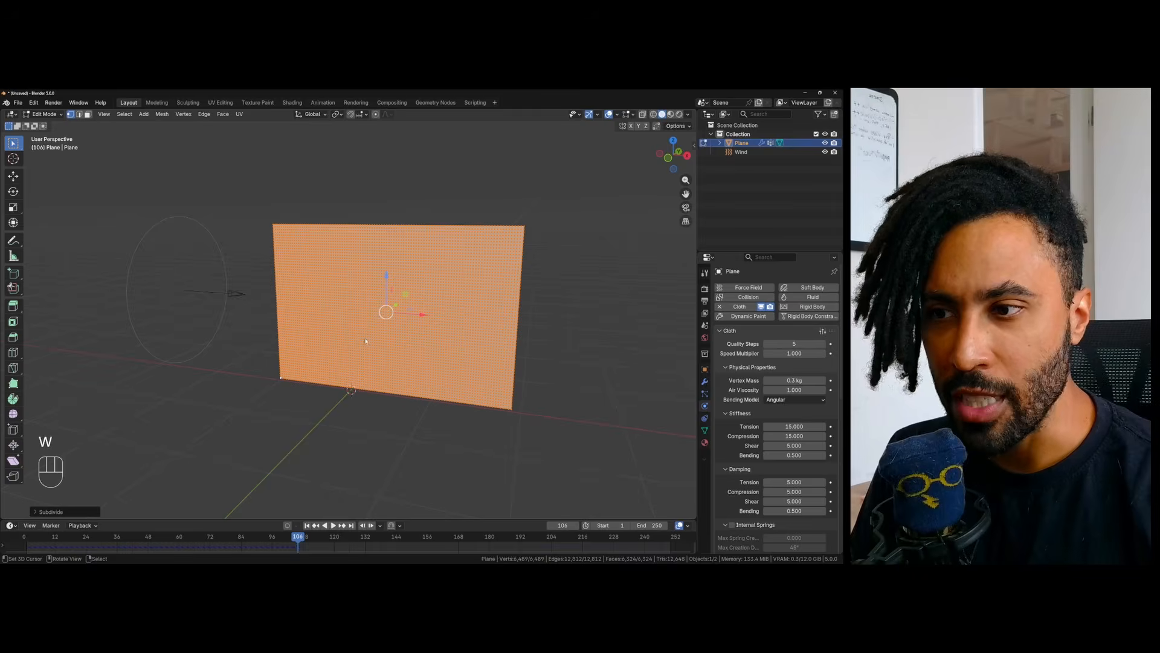
key("Tab")
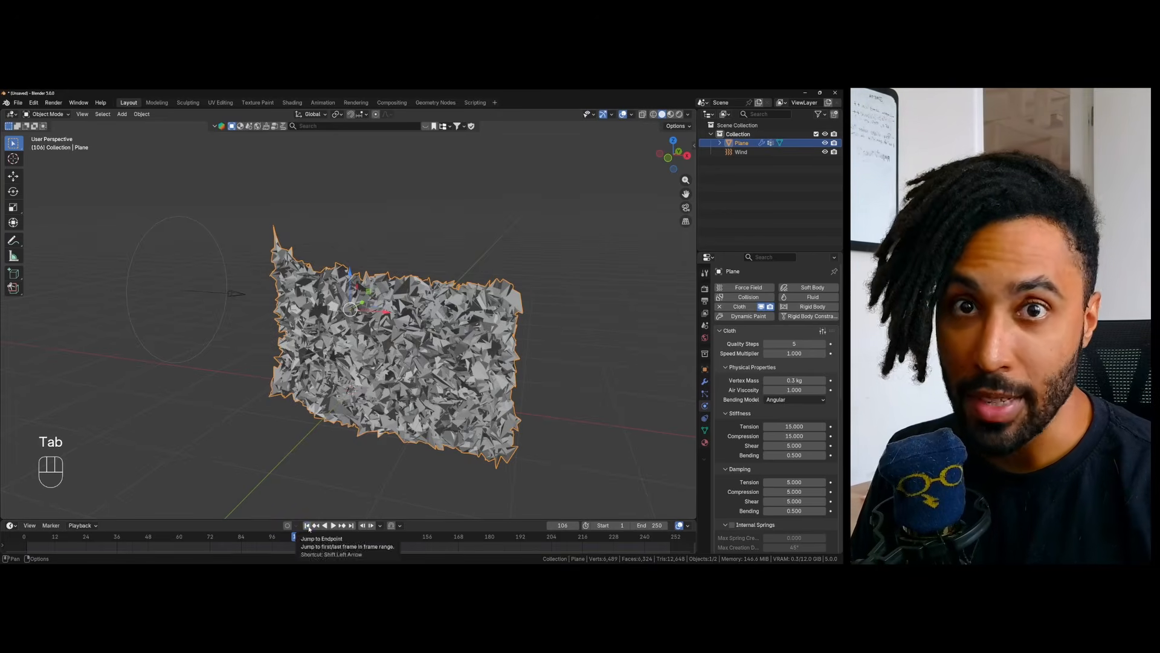
left_click(308, 526)
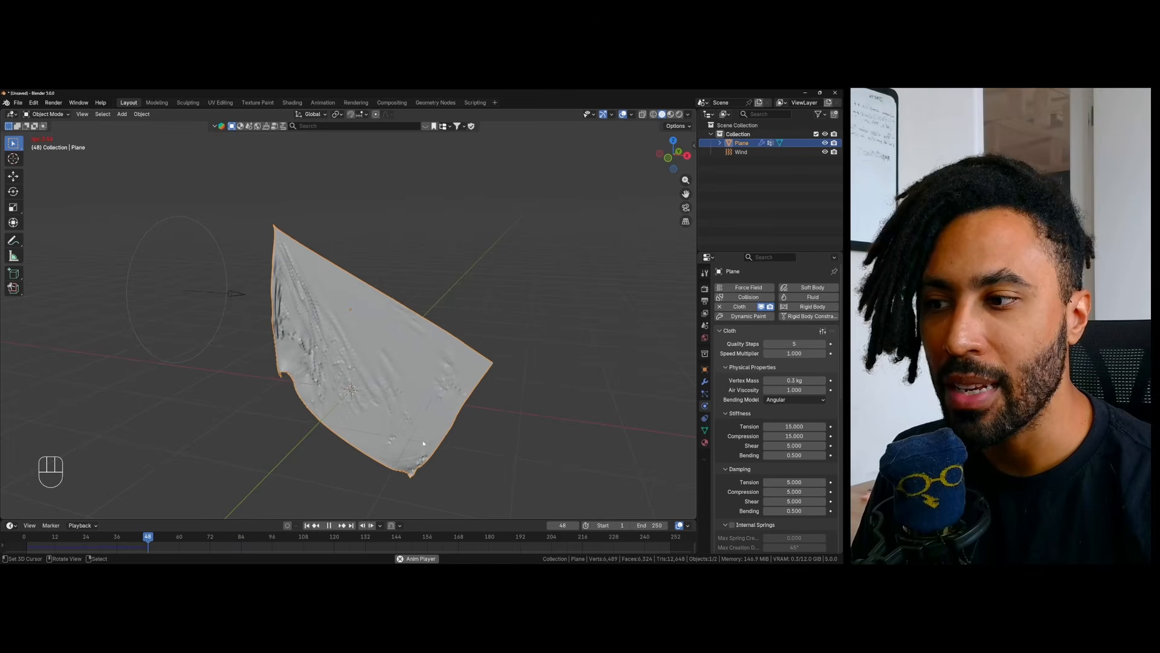
key("space")
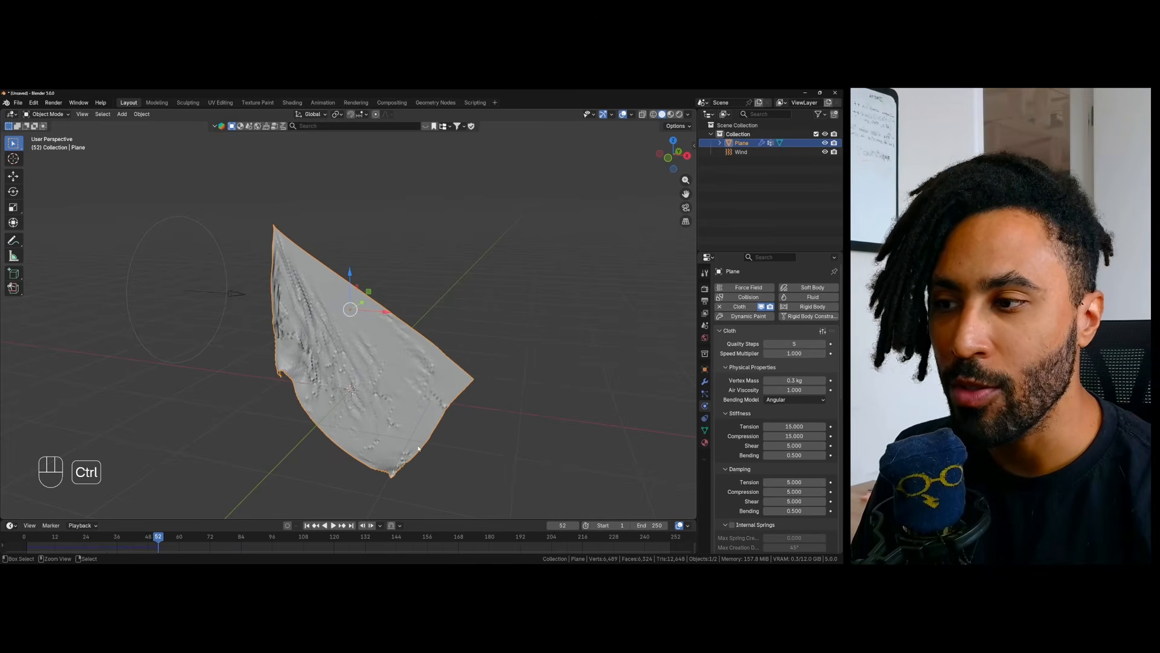
- Undo the plane's extra subdivision and return to Object Mode
key("ctrl+z")
key("Tab")
key("ctrl+z")
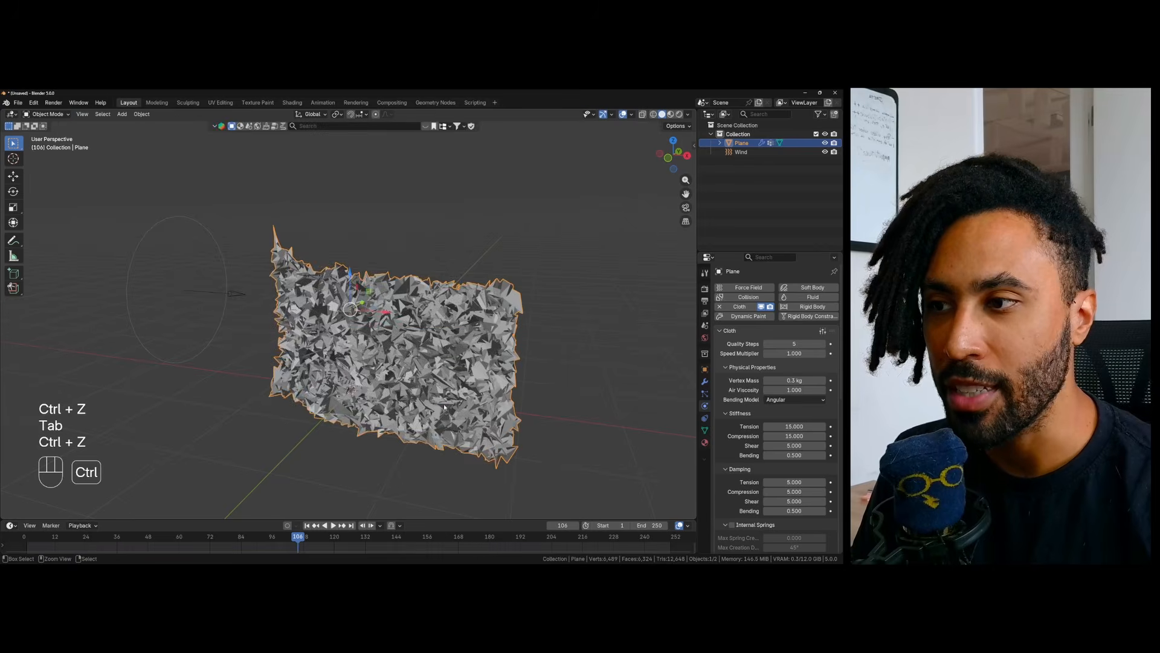
key("ctrl+z")
key("ctrl+z")
key("Tab")
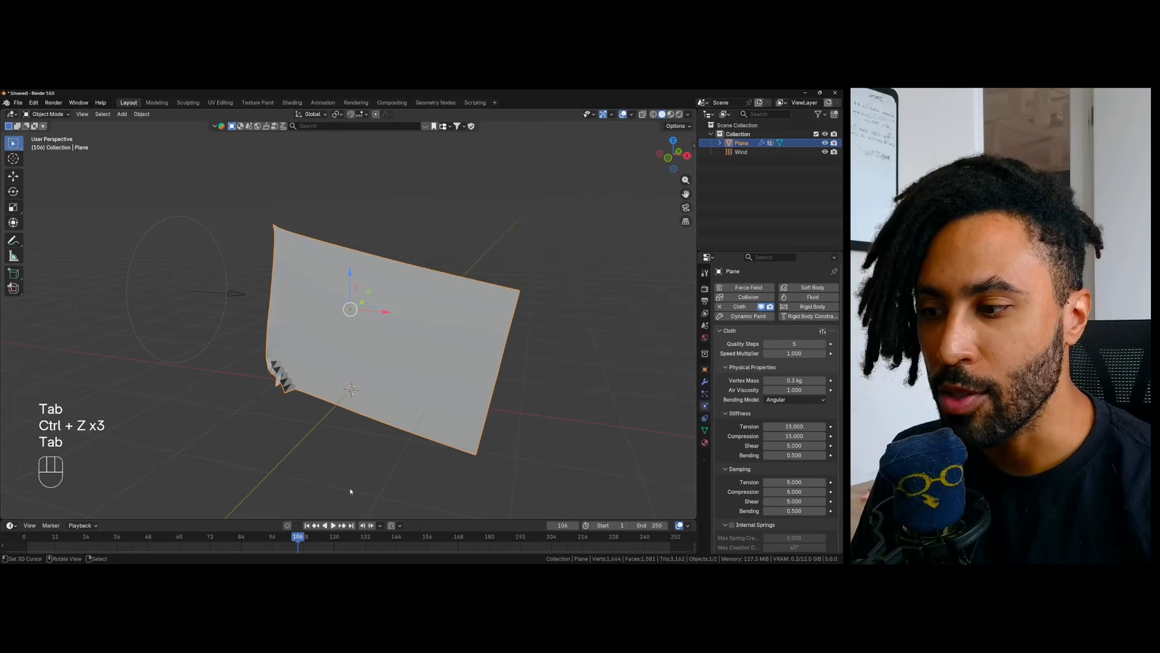
- Replay the cloth simulation from the first frame with the original mesh density, then stop it past frame 100
key("shift+Left")
left_click(335, 527)
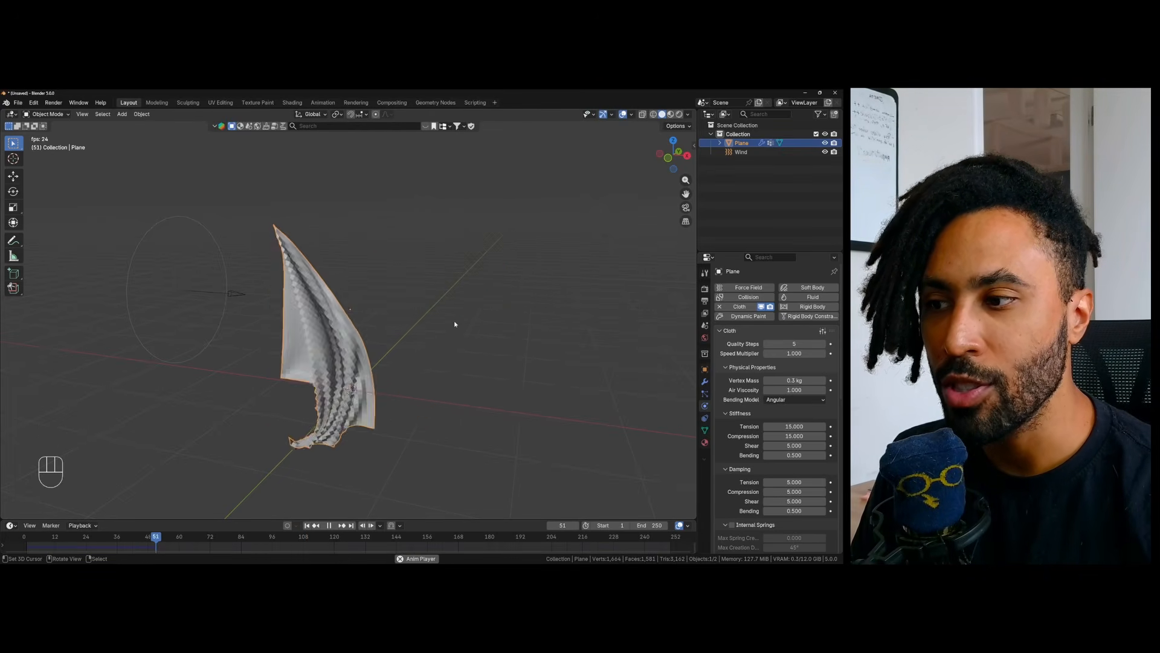
left_click(329, 525)
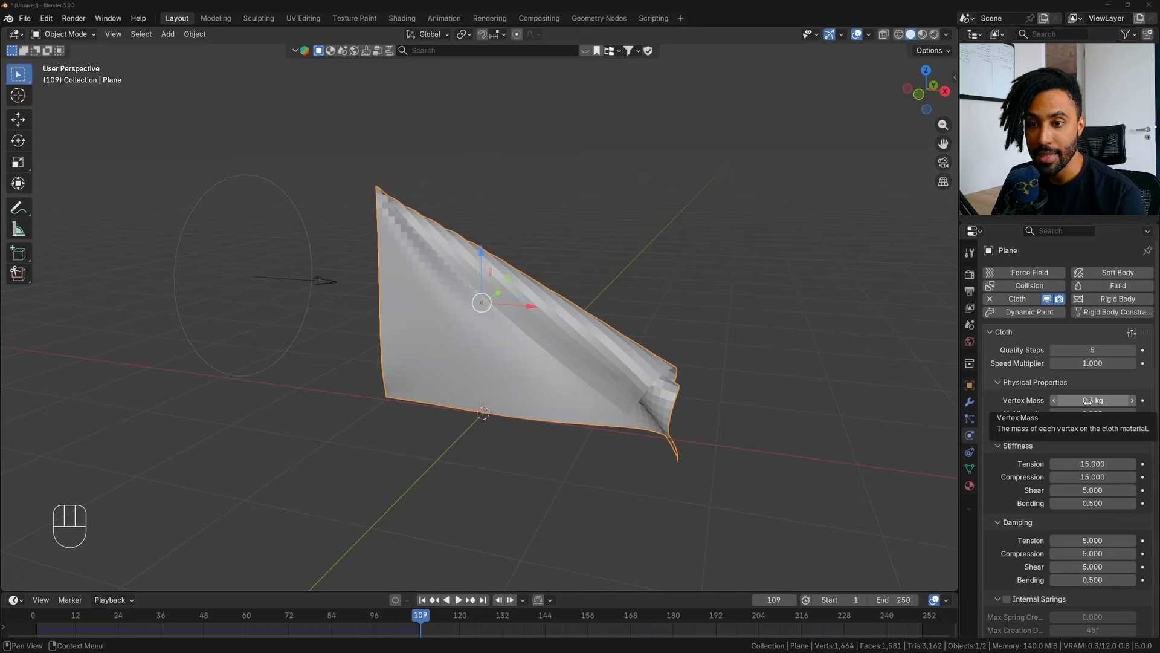
- Set the cloth's vertex mass to 0.03 kg and replay the simulation from the first frame
left_click(1087, 401)
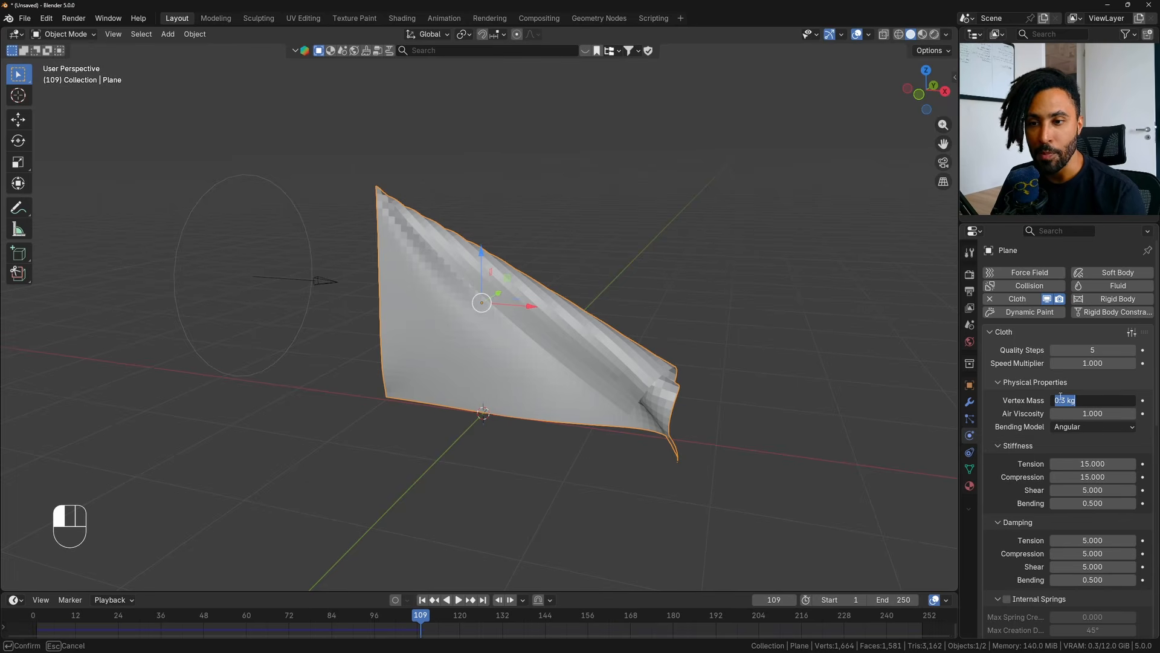
left_click(1106, 408)
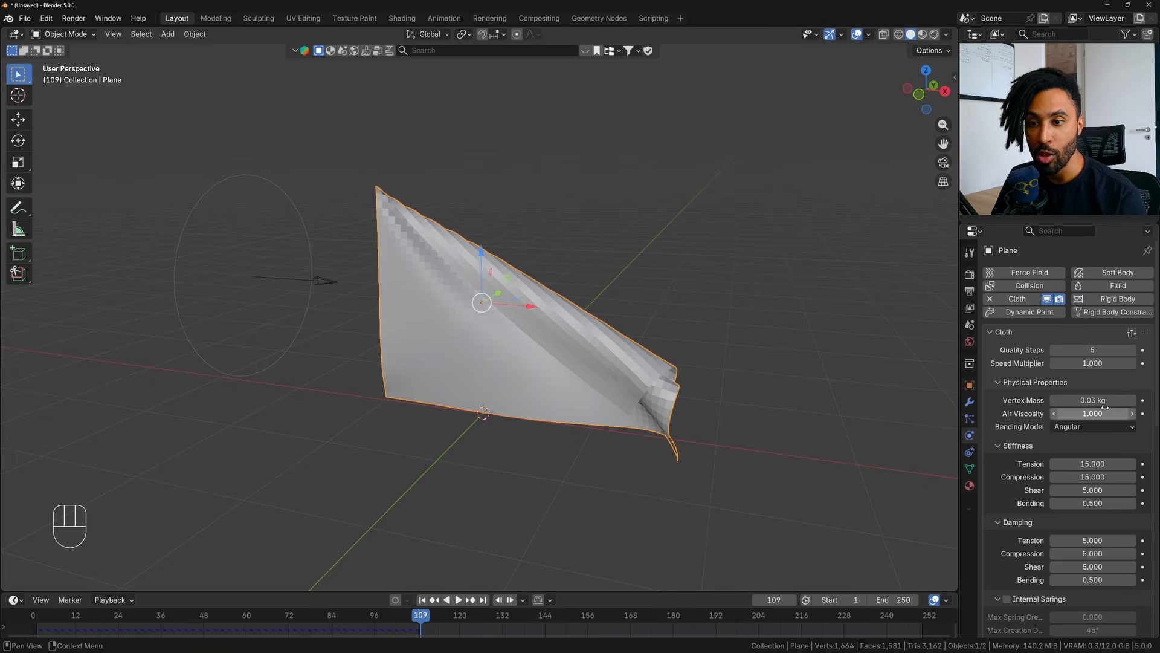
left_click(423, 600)
left_click(458, 599)
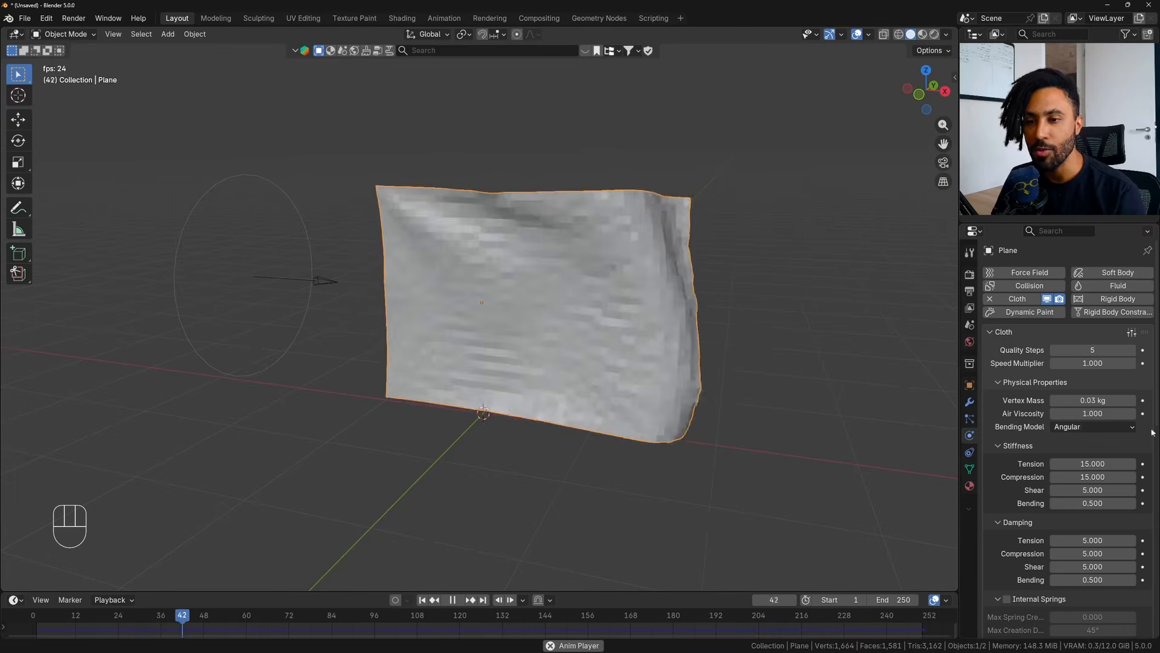
- Set the cloth's vertex mass to 0.05 kg while the simulation plays
left_click(1083, 400)
left_click(1069, 399)
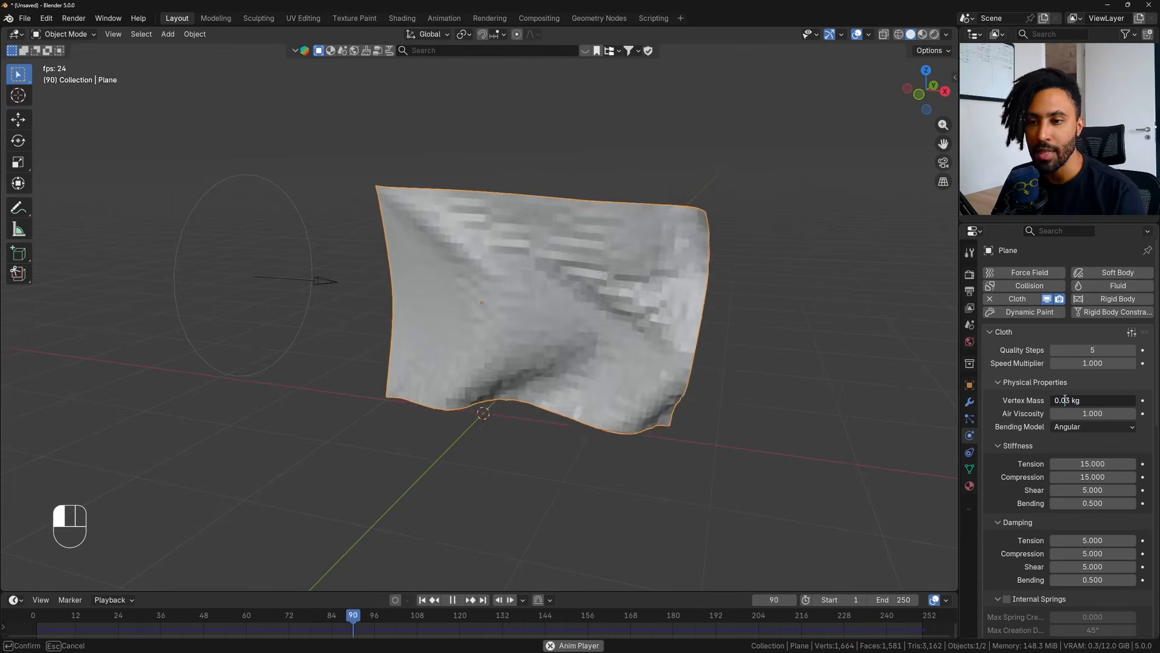
key("BackSpace")
type("5")
key("Return")
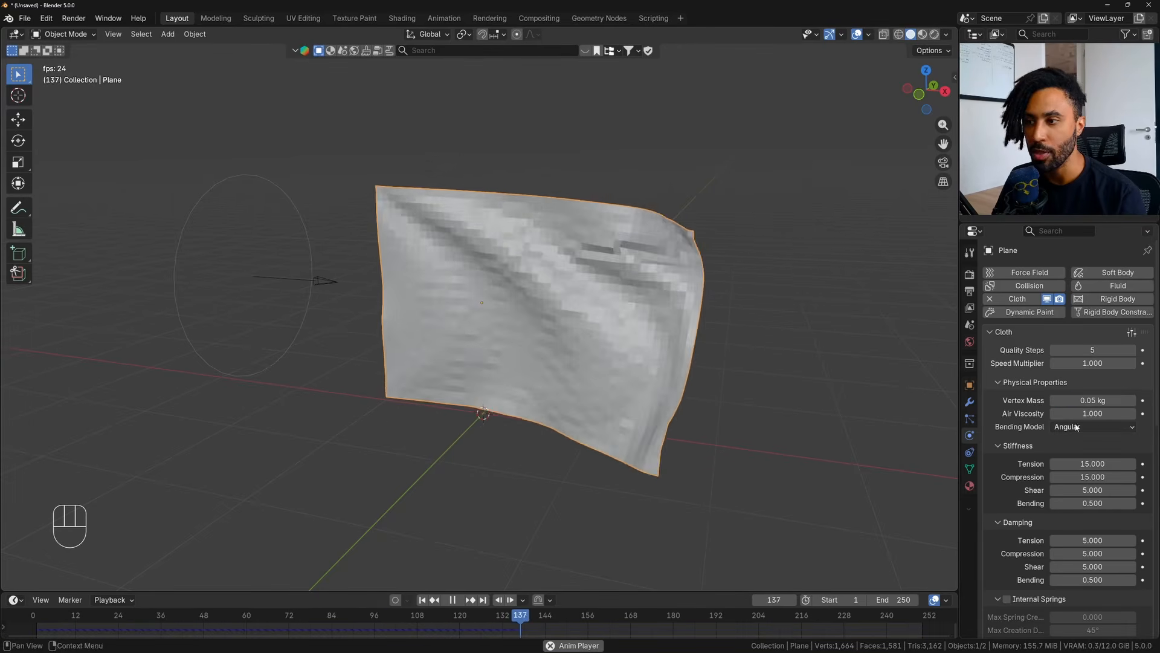
- Set the cloth's vertex mass to 0.1 kg, watch the flag wave and stop playback
left_click(1085, 400)
double_click(1067, 400)
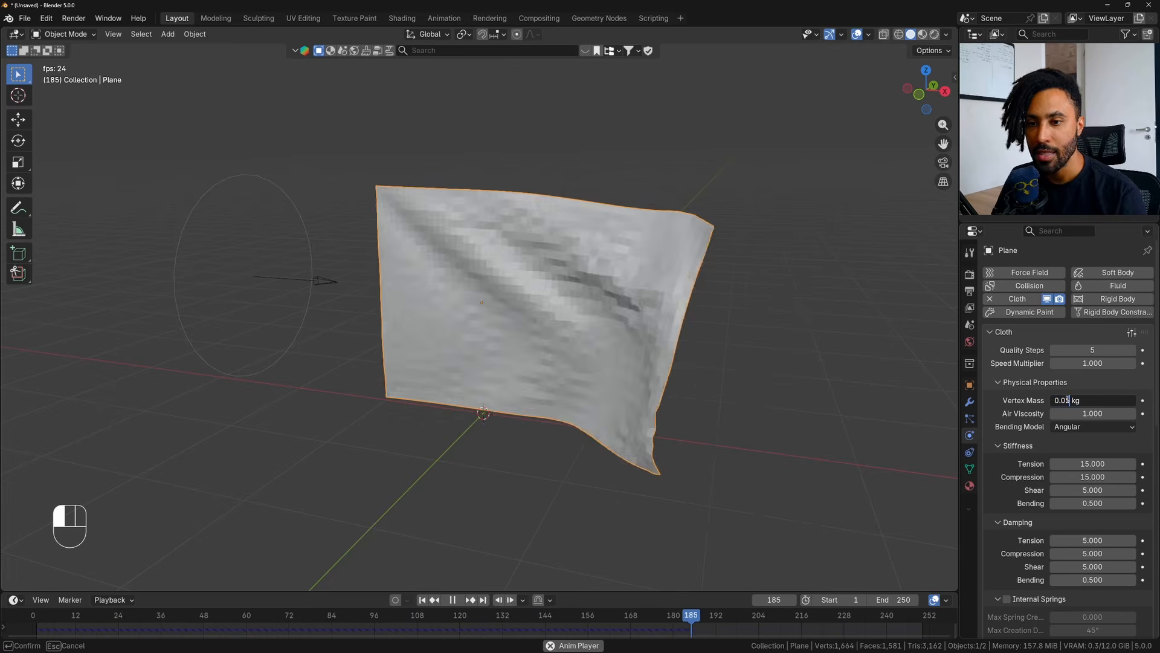
type("1")
key("Return")
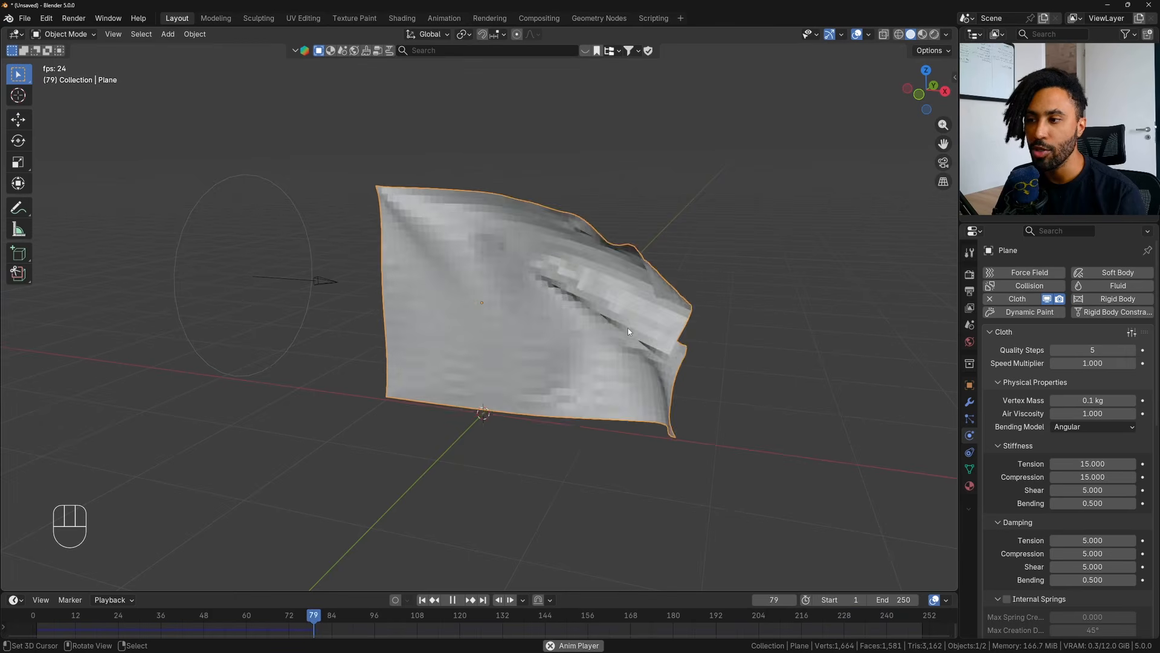
key("space")
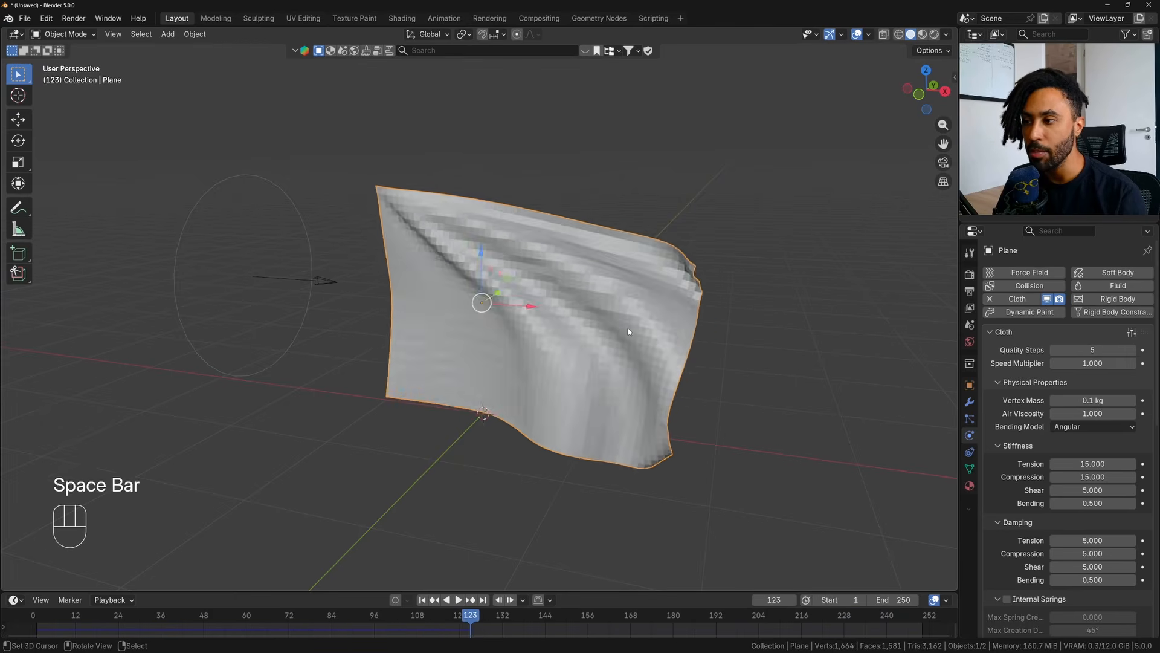
- Check the plane's mesh in Edit Mode, then replay the simulation from the first frame and stop at frame 34
key("Tab")
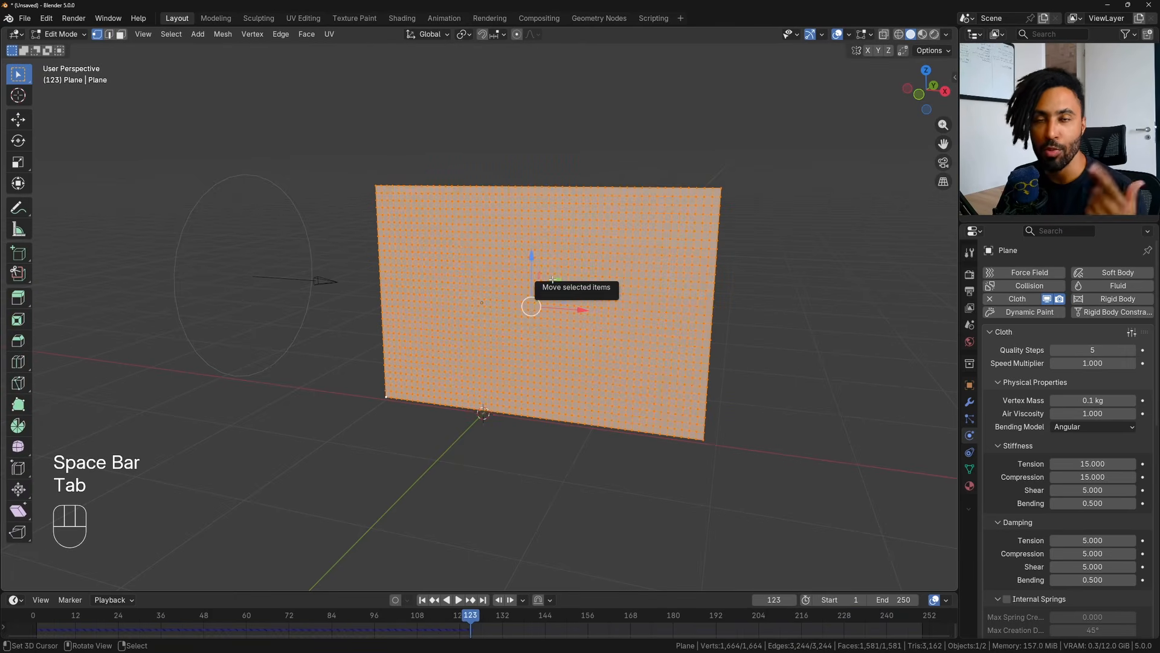
key("Tab")
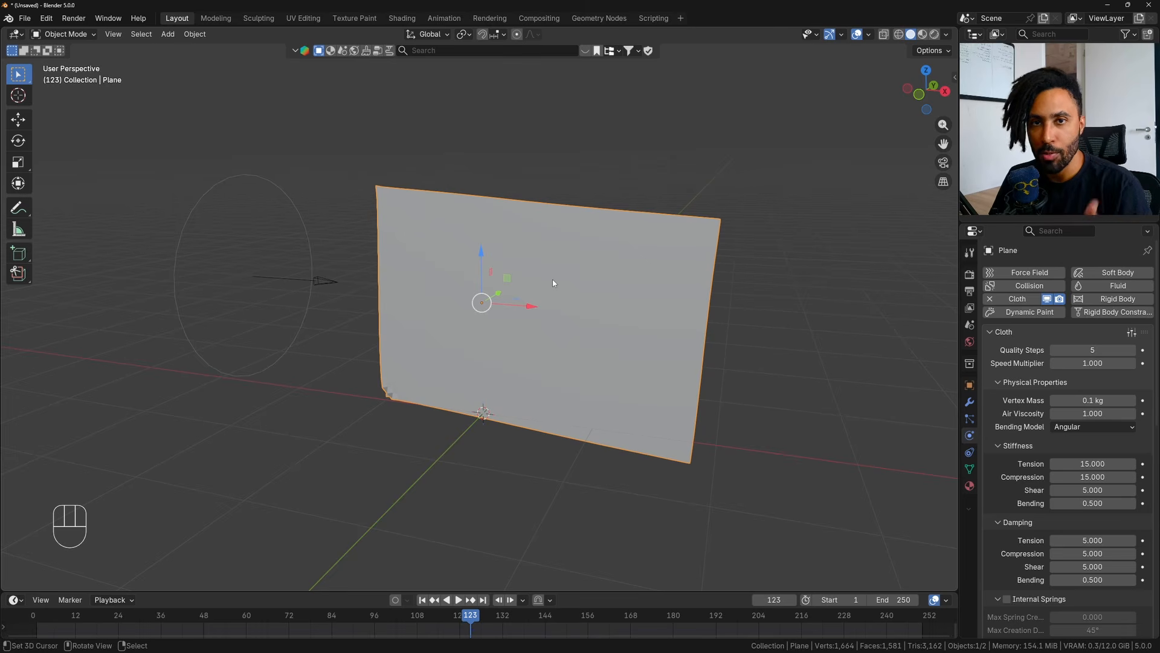
key("Tab")
key("Tab")
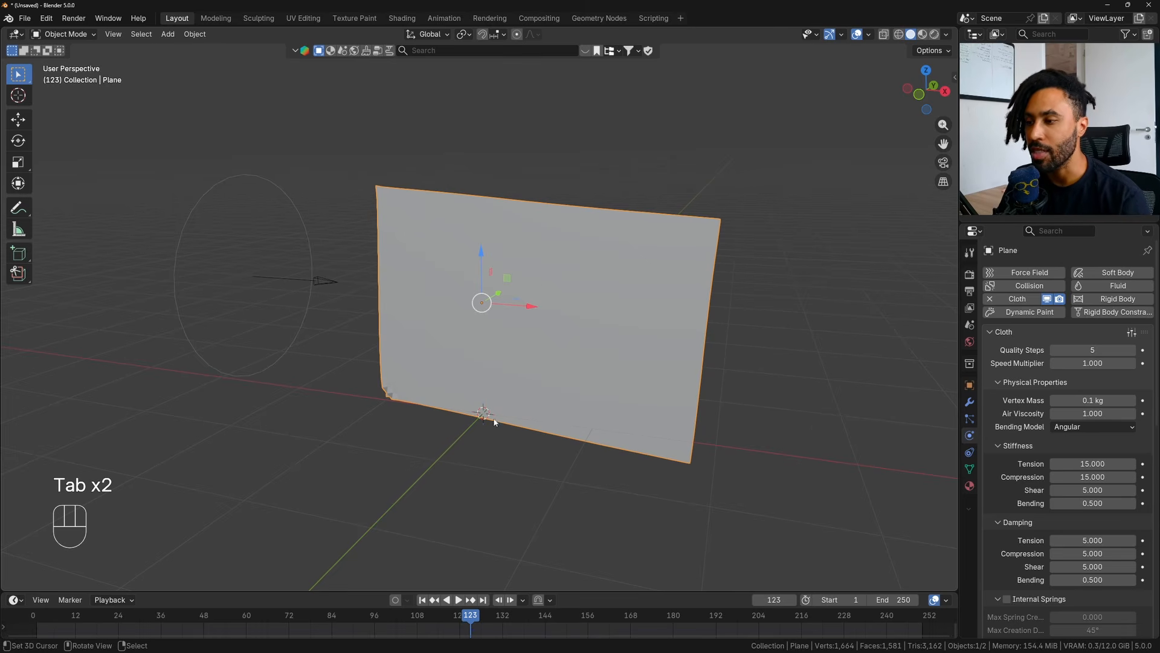
left_click(421, 600)
key("space")
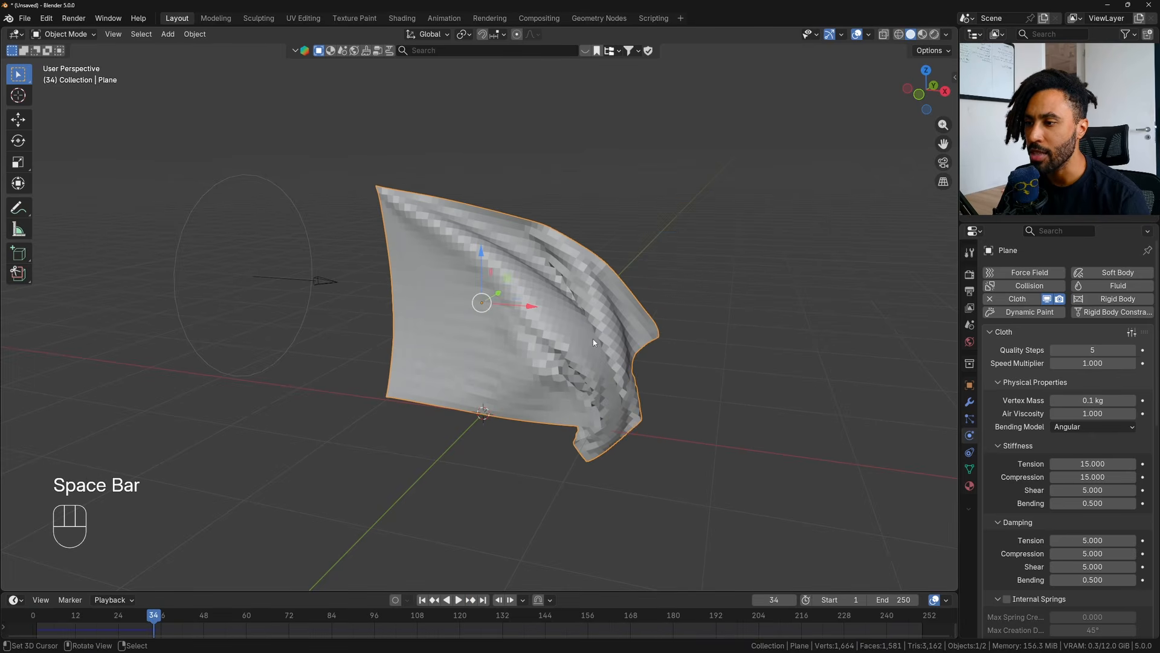
- Apply Shade Smooth to the flag and view it from a lower angle
key("w")
left_click(557, 339)
middle_click_drag(557, 339, 569, 314)
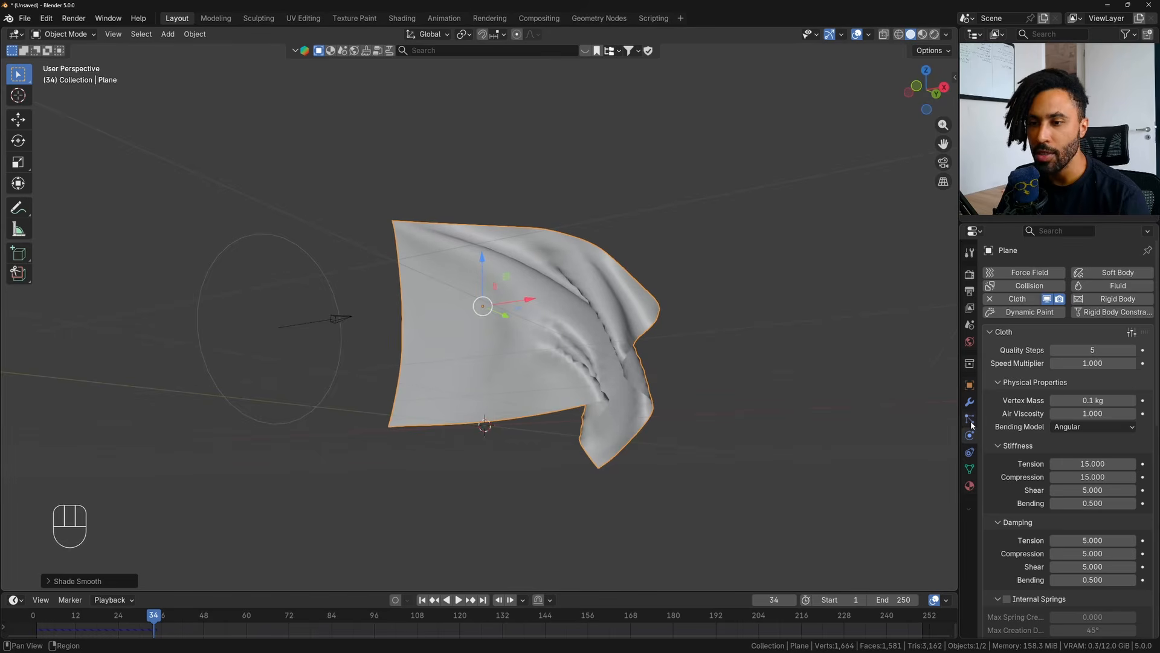
- Add a Subdivision Surface modifier to the flag after its Cloth modifier and inspect the folds up close
left_click(970, 403)
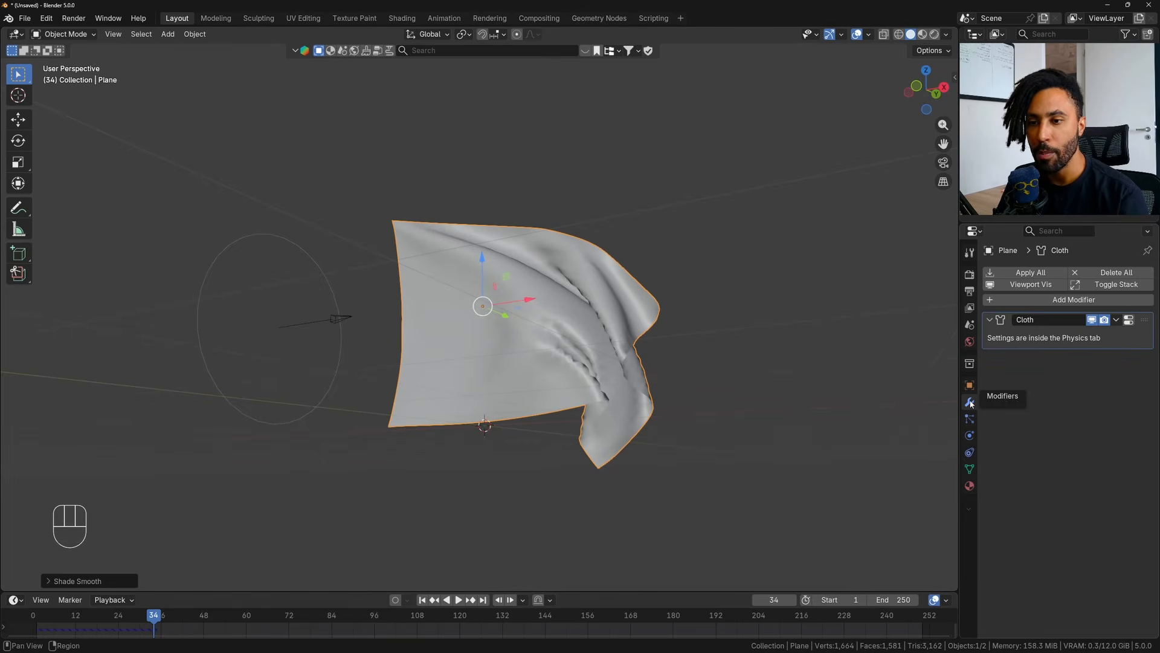
left_click(1077, 299)
left_click(1079, 299)
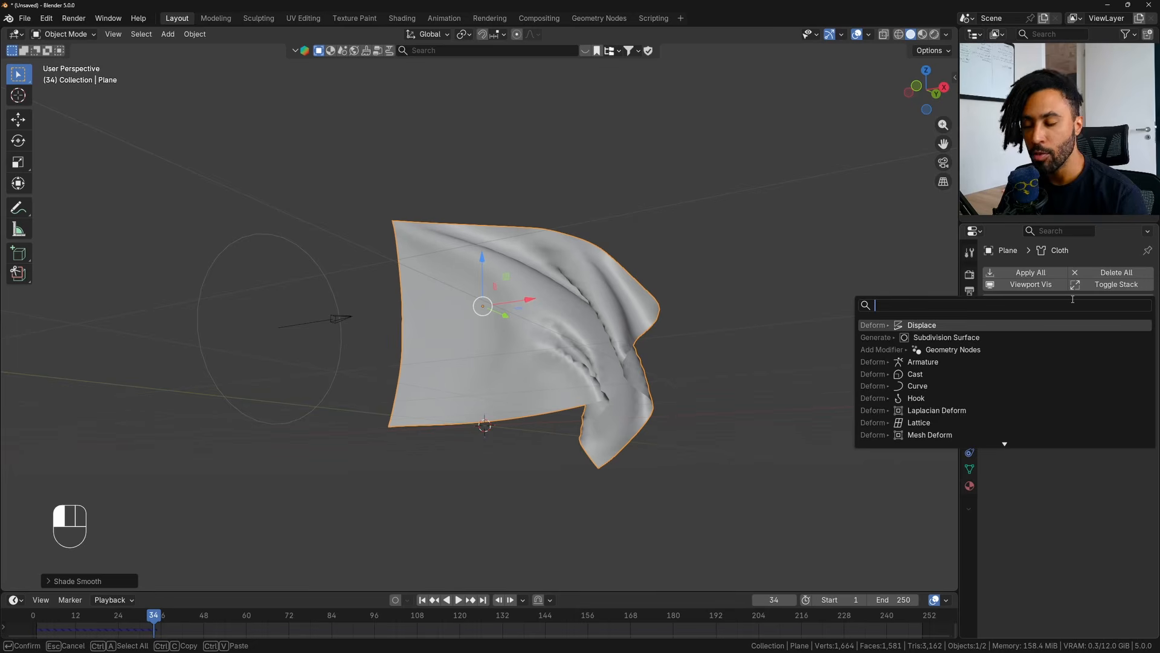
type("sub")
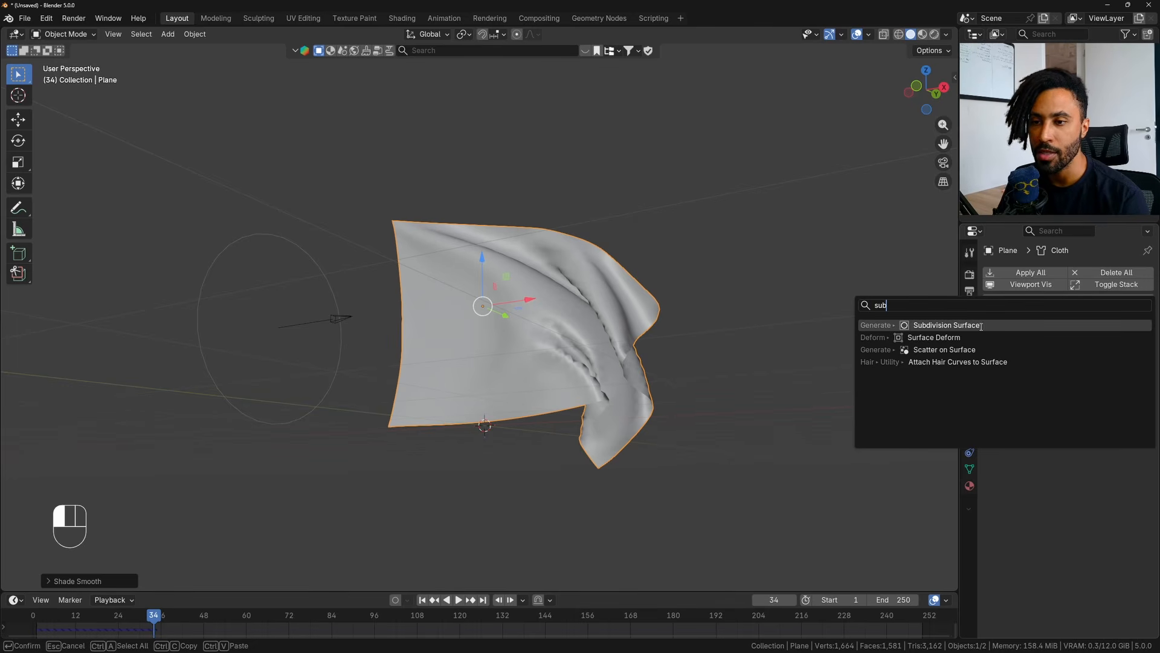
left_click(981, 326)
scroll(554, 325, "up", 5)
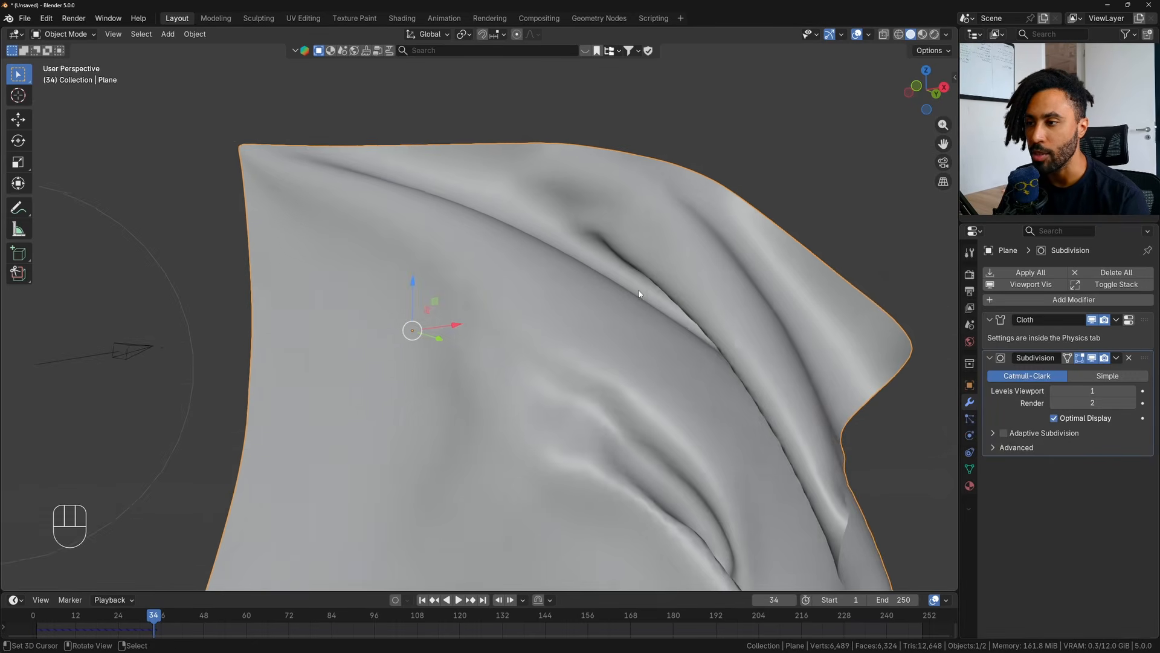
middle_click_drag(640, 294, 625, 252)
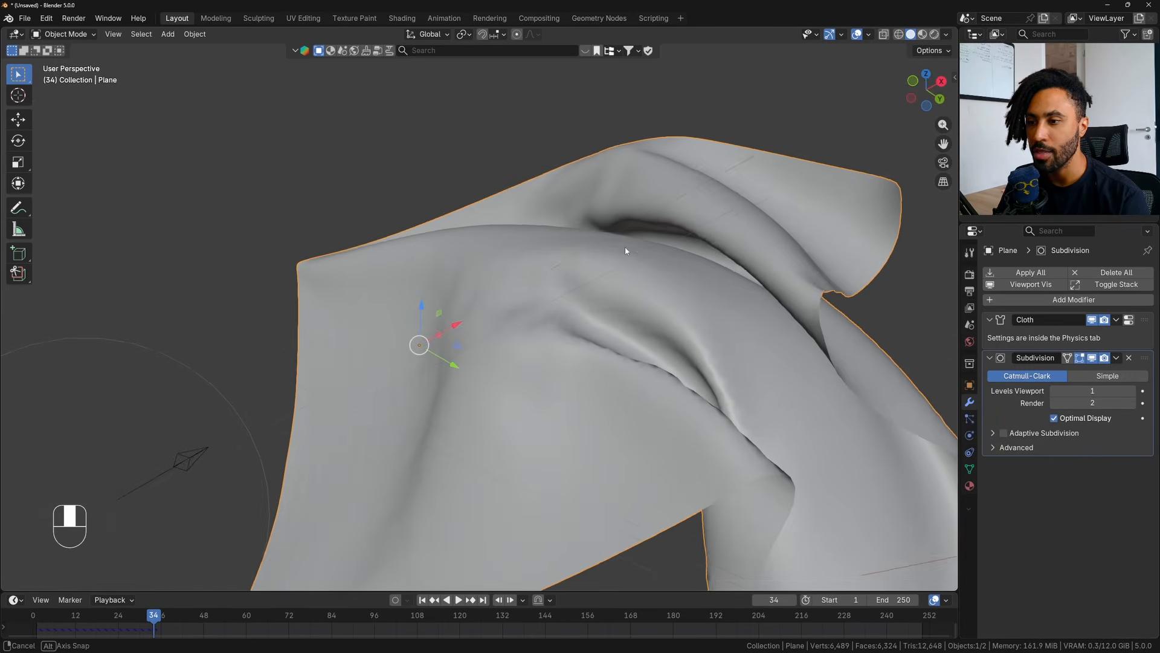
- Set the Subdivision modifier's viewport level to 2 and replay the flag simulation from the first frame
left_click(1132, 393)
scroll(641, 308, "down", 2)
middle_click_drag(641, 309, 547, 244, "shift")
middle_click_drag(591, 335, 609, 297)
scroll(568, 293, "down", 1)
left_click(422, 600)
left_click(458, 600)
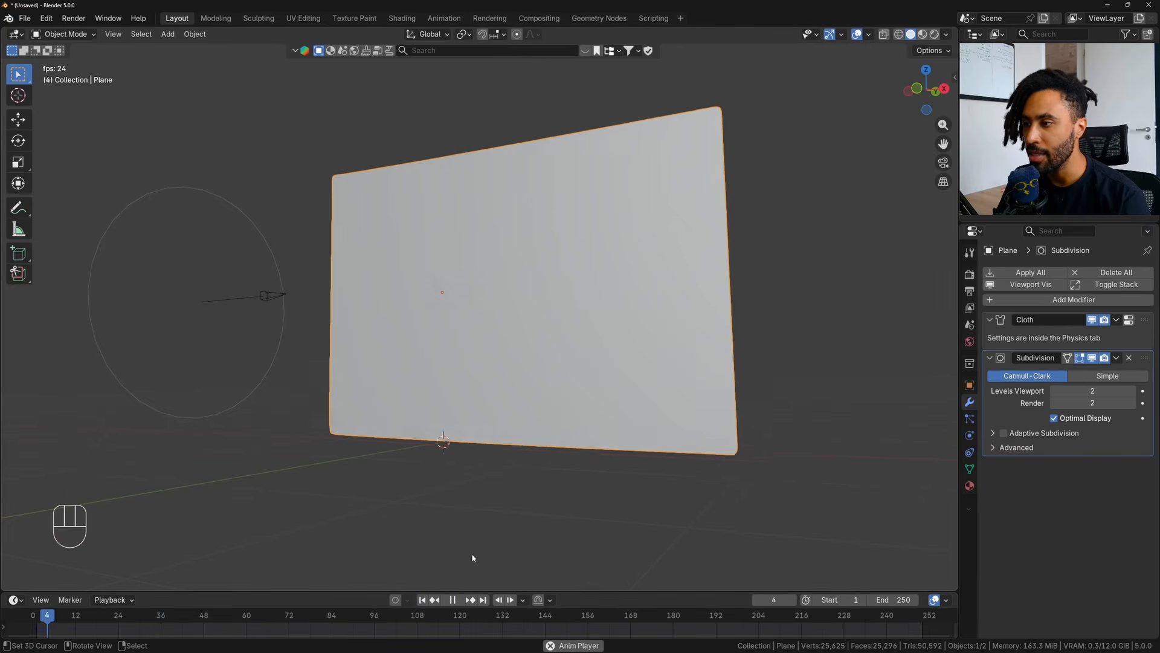
middle_click_drag(622, 353, 586, 350)
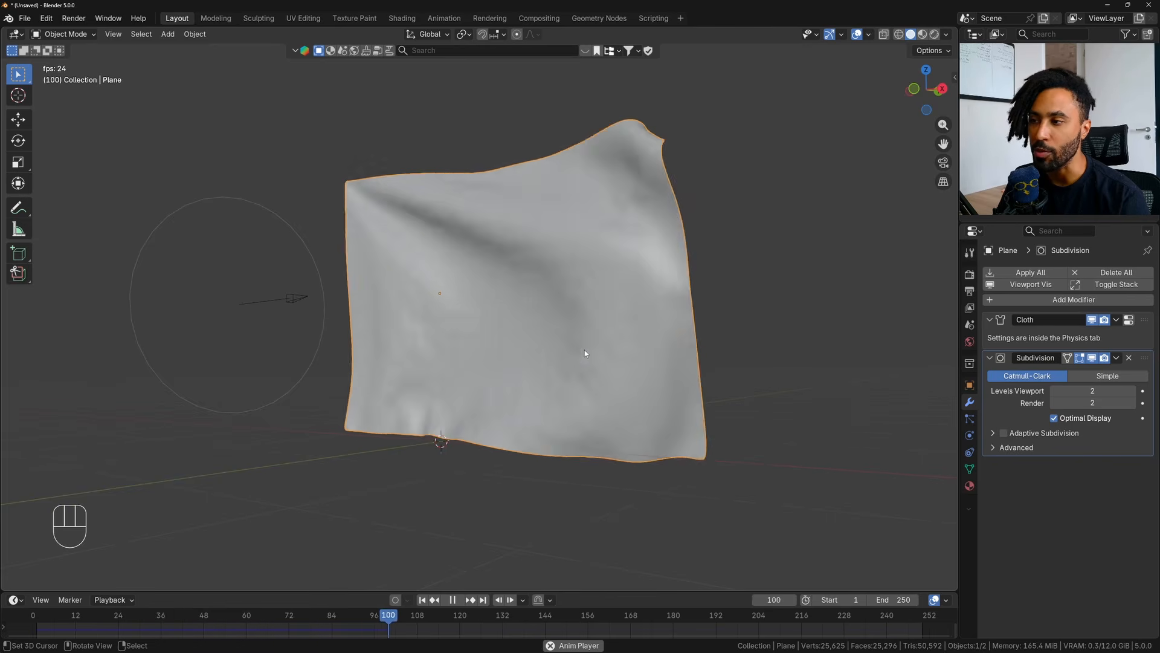
- Examine the waving flag from farther away and from several angles during playback, and stop the animation
scroll(584, 351, "down", 1)
middle_click_drag(557, 338, 579, 356, "shift")
middle_click_drag(565, 434, 606, 438)
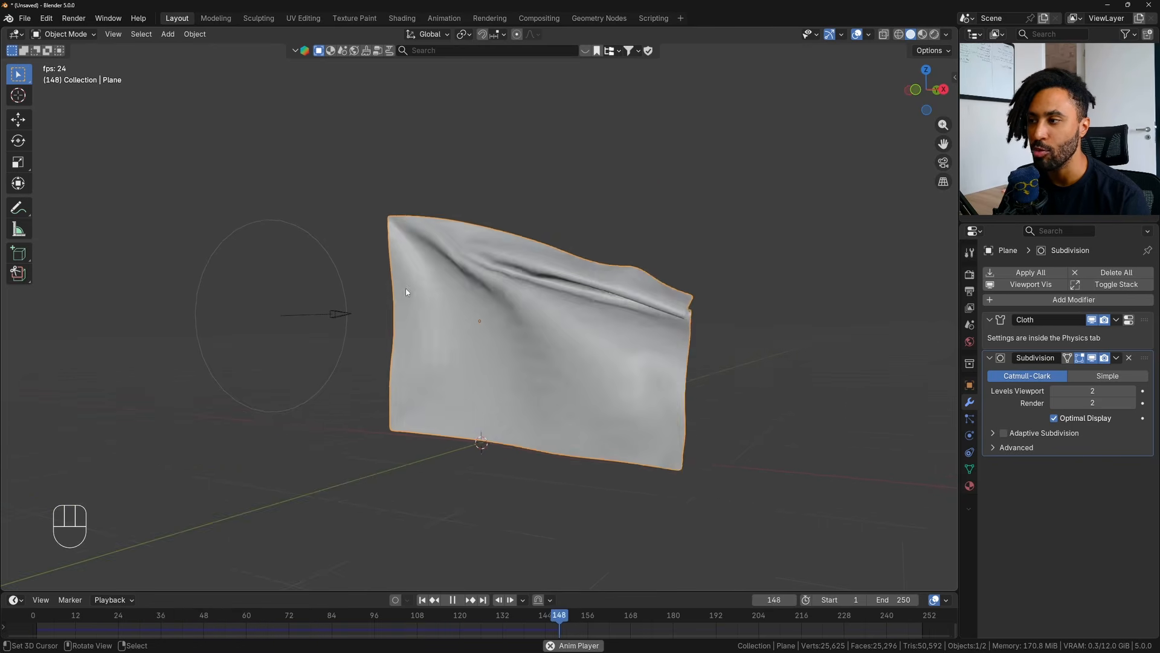
middle_click_drag(528, 383, 513, 389, "shift")
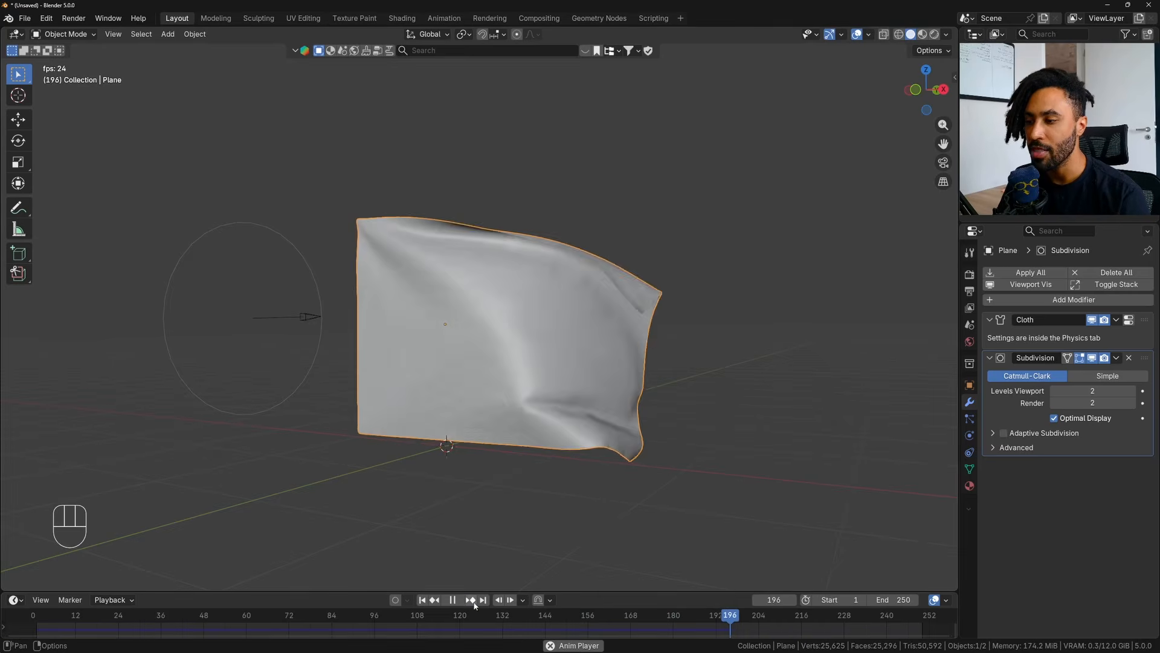
left_click(453, 600)
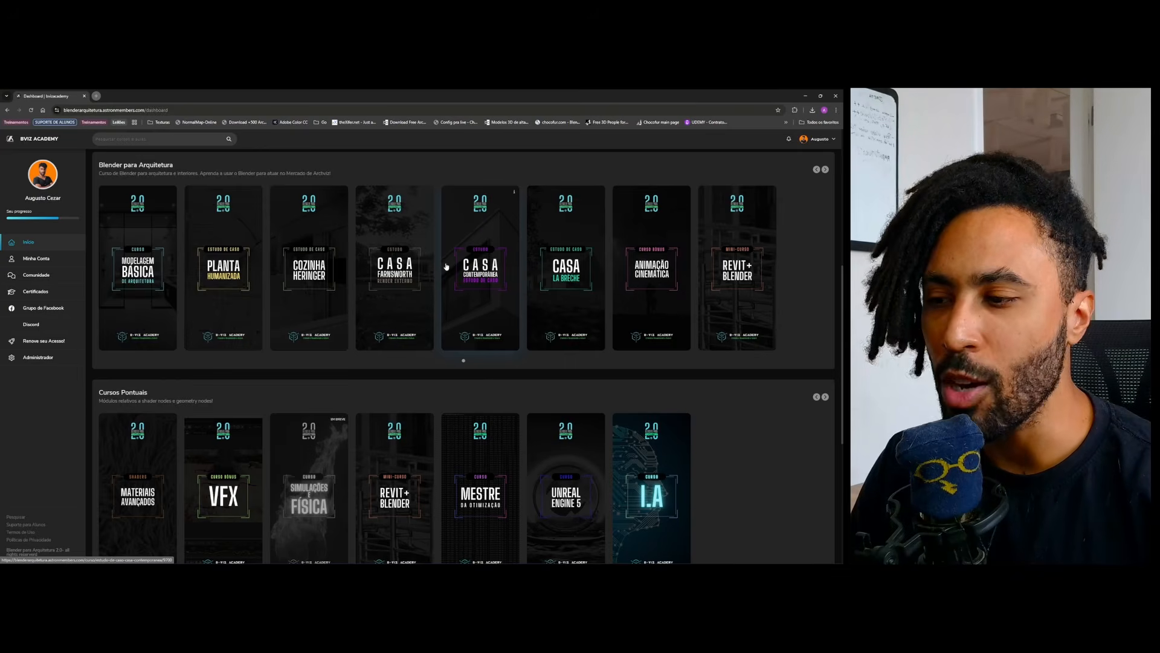
- Switch to the BVIZ Academy dashboard in the browser and look through its course sections, from Blender para Arquitetura to Empreendedorismo
scroll(446, 267, "down", 3)
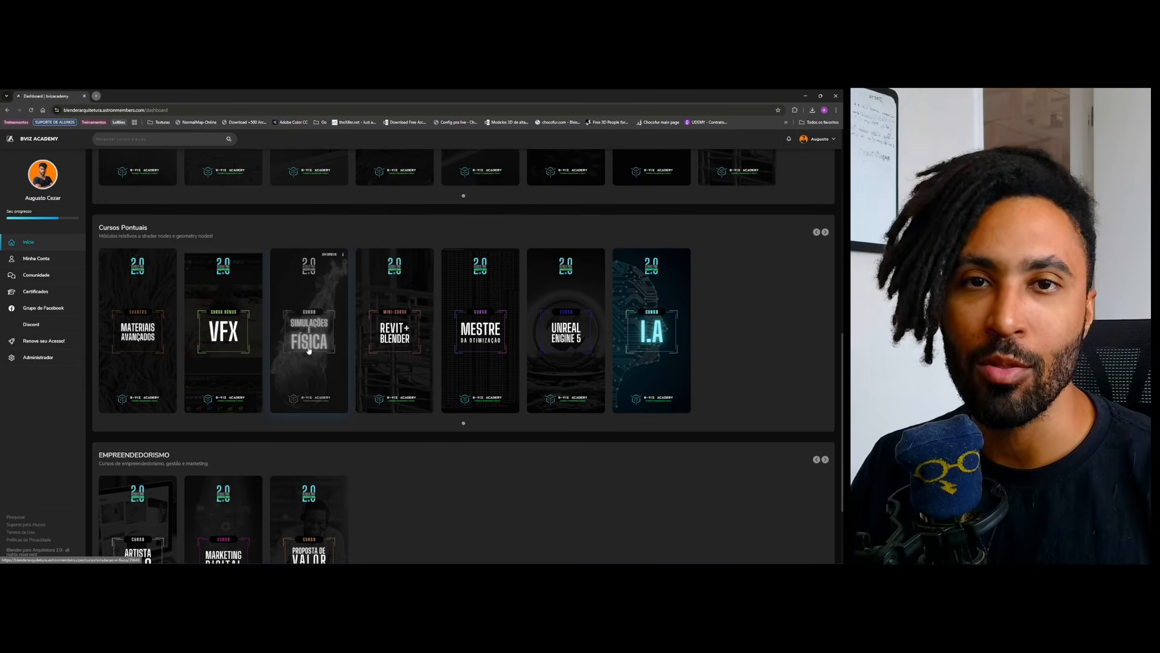
scroll(308, 350, "up", 6)
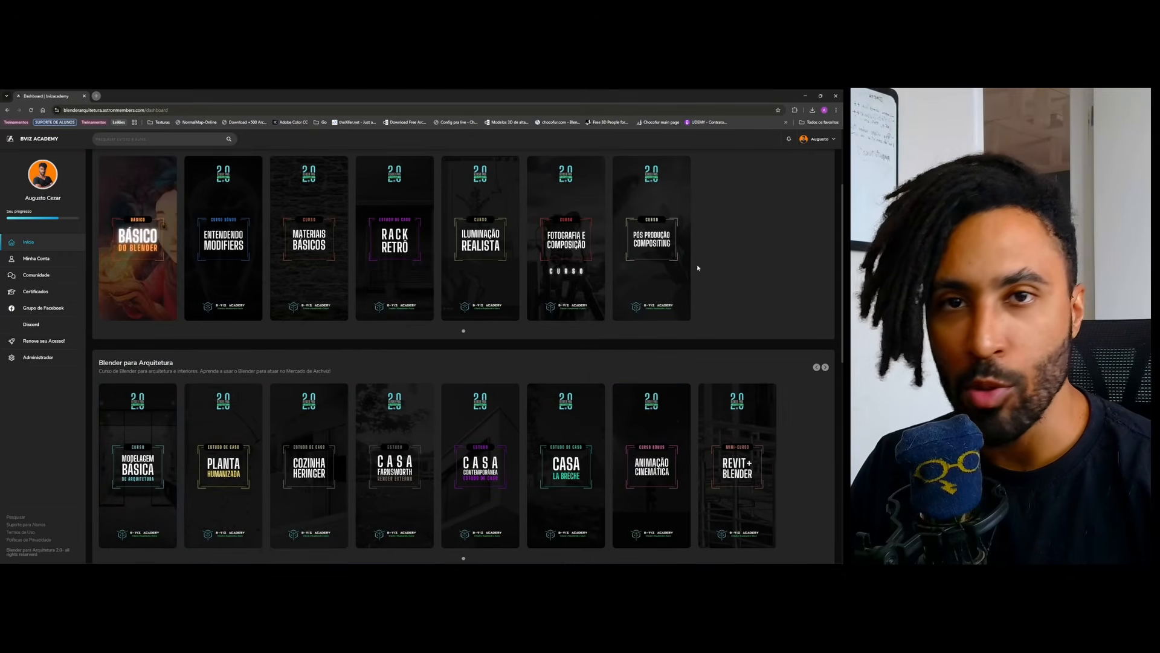
scroll(698, 263, "down", 3)
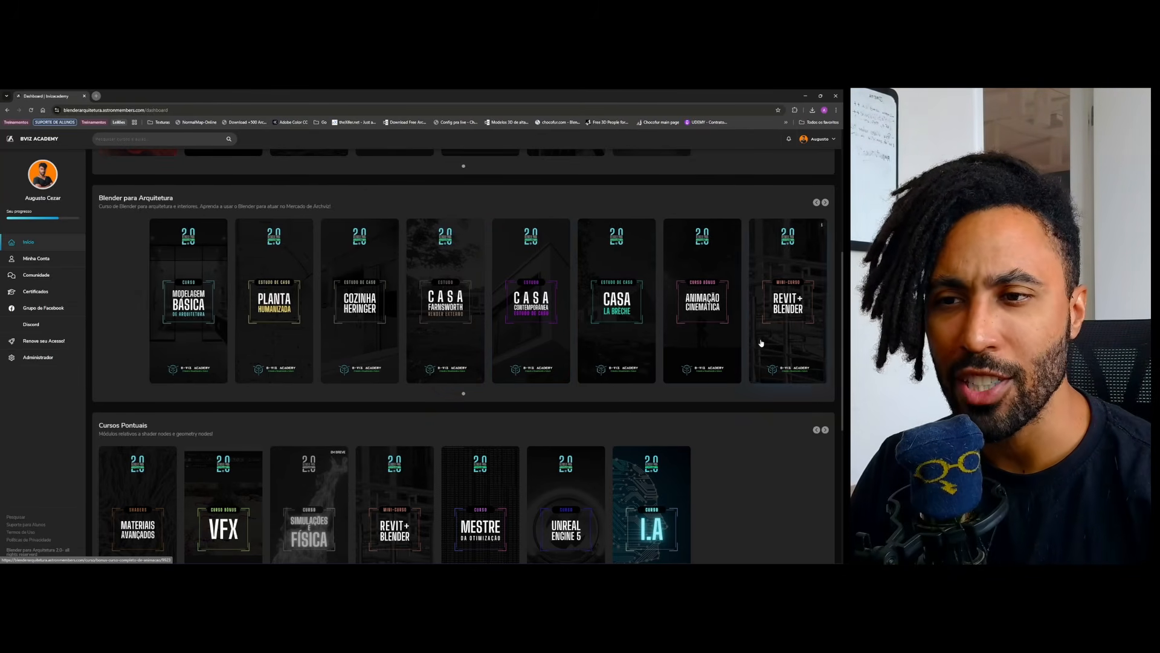
scroll(662, 311, "down", 3)
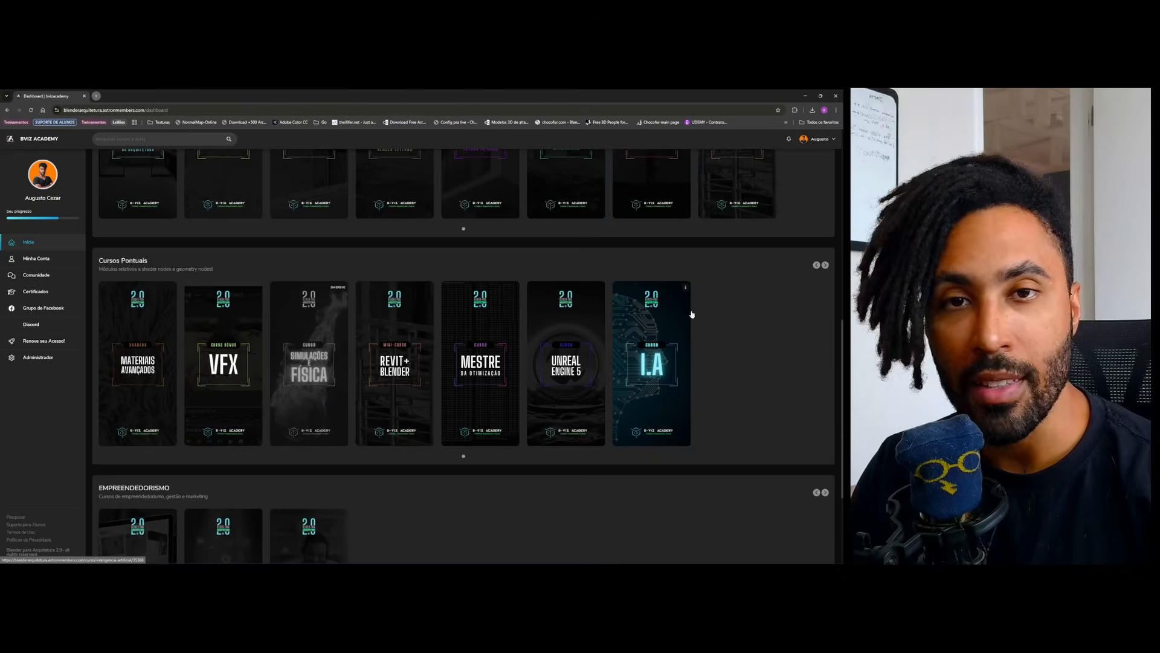
scroll(692, 314, "down", 1)
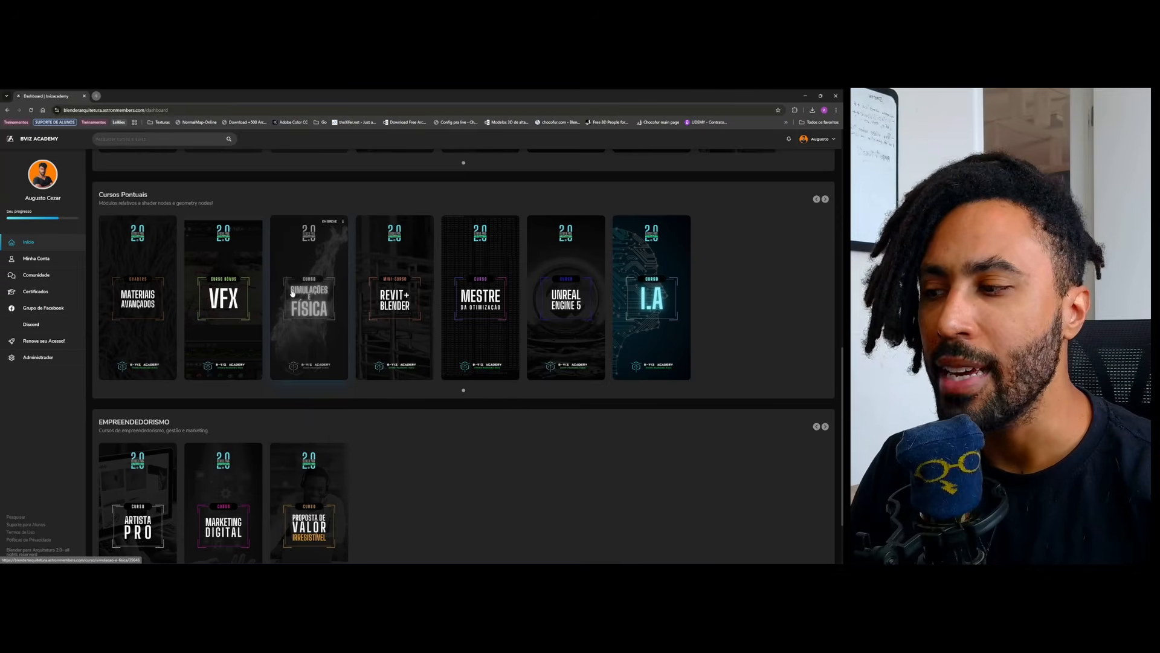
scroll(244, 466, "down", 2)
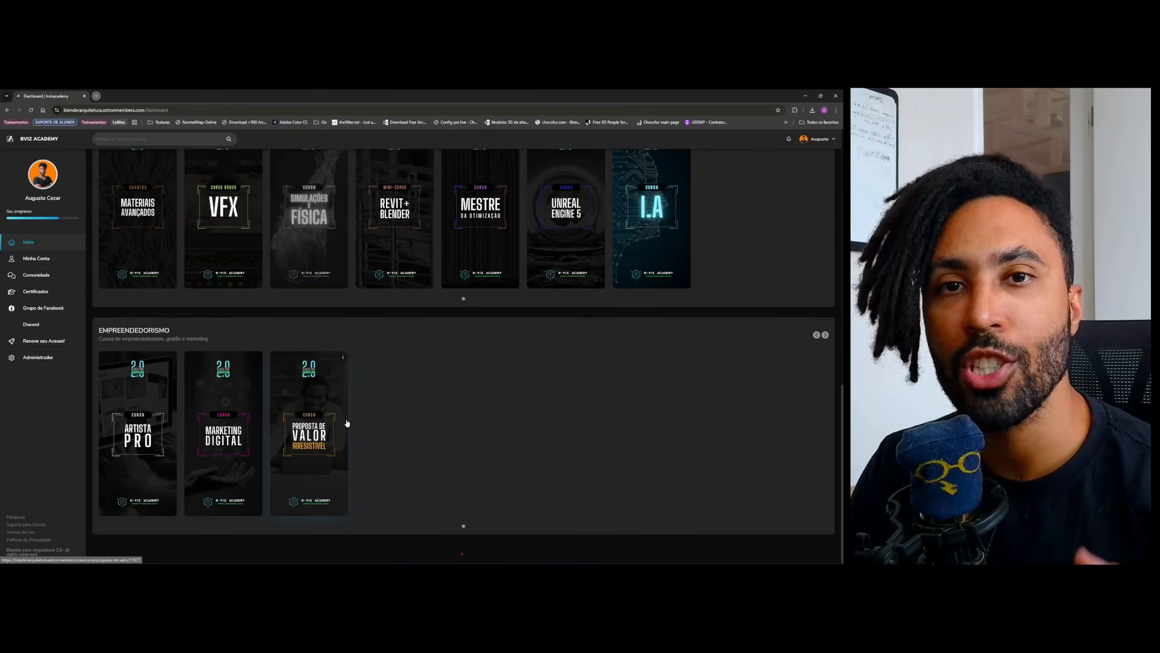